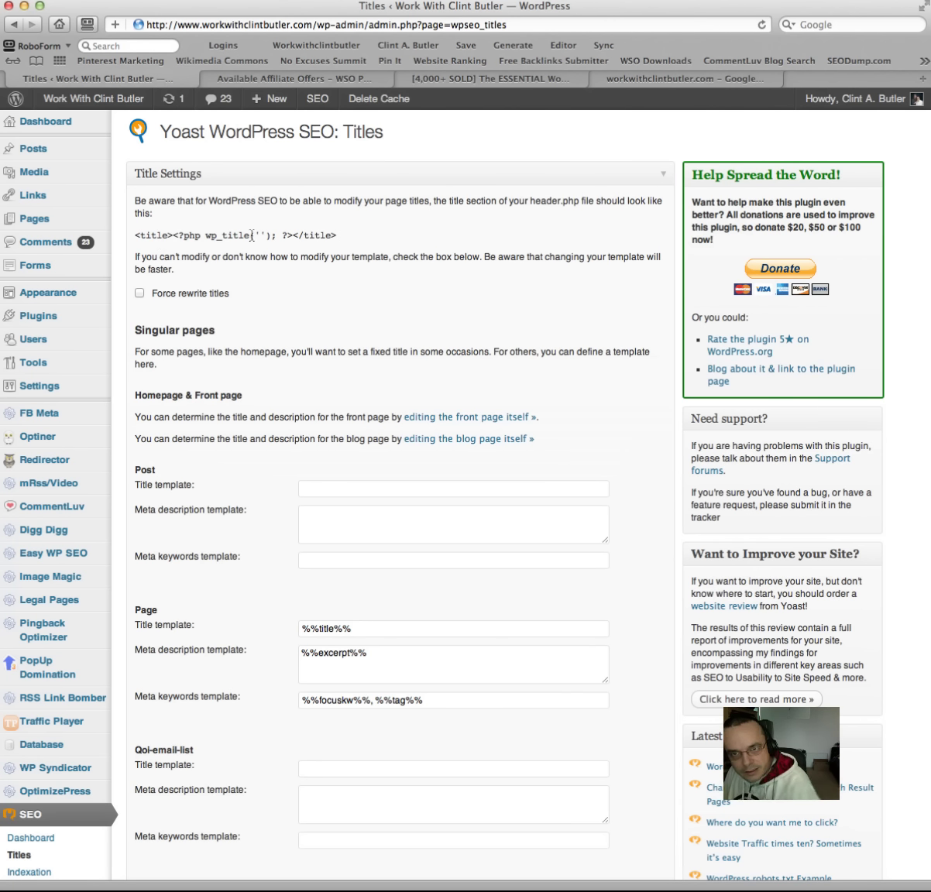
Step: Enable forced title rewriting and set the Post title template to "Network Marketing"
left_click(140, 295)
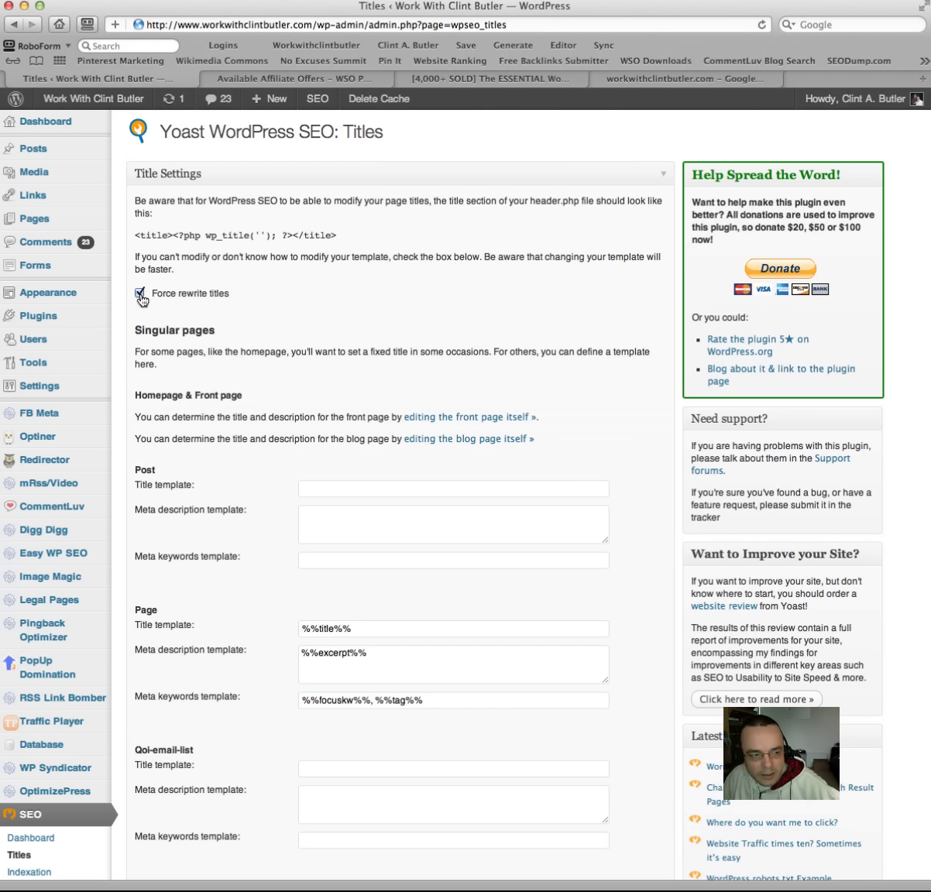
scroll(295, 310, "down", 2)
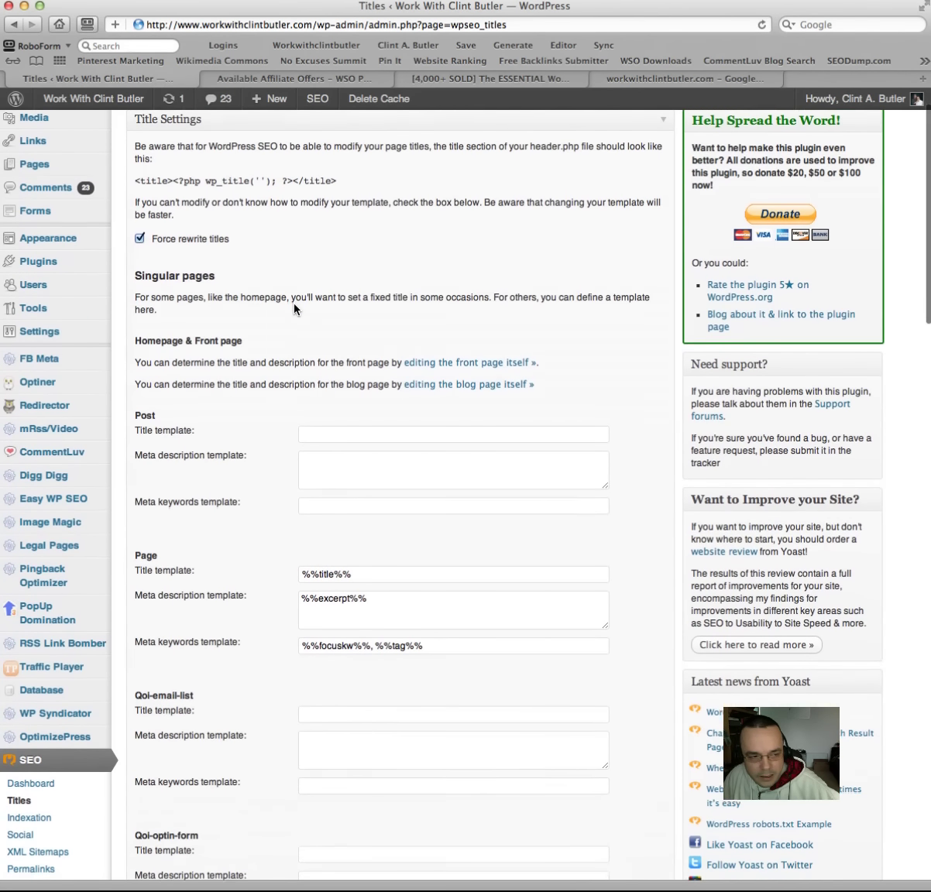
scroll(294, 309, "down", 1)
scroll(295, 309, "down", 2)
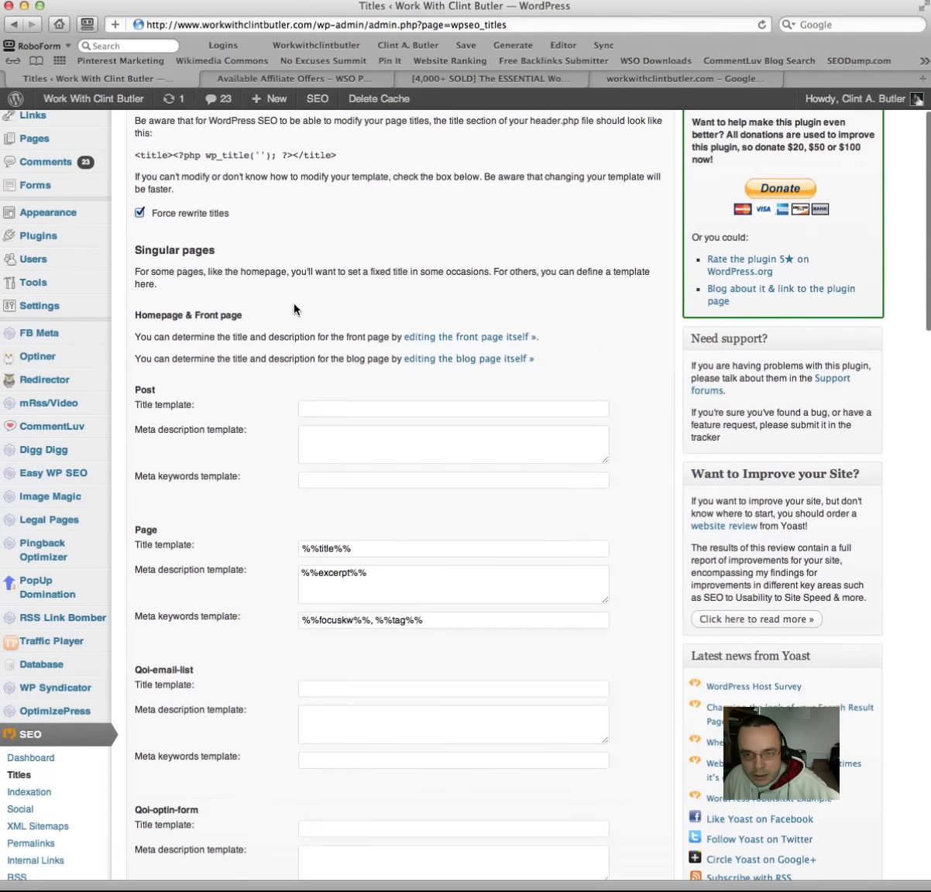
scroll(295, 309, "down", 1)
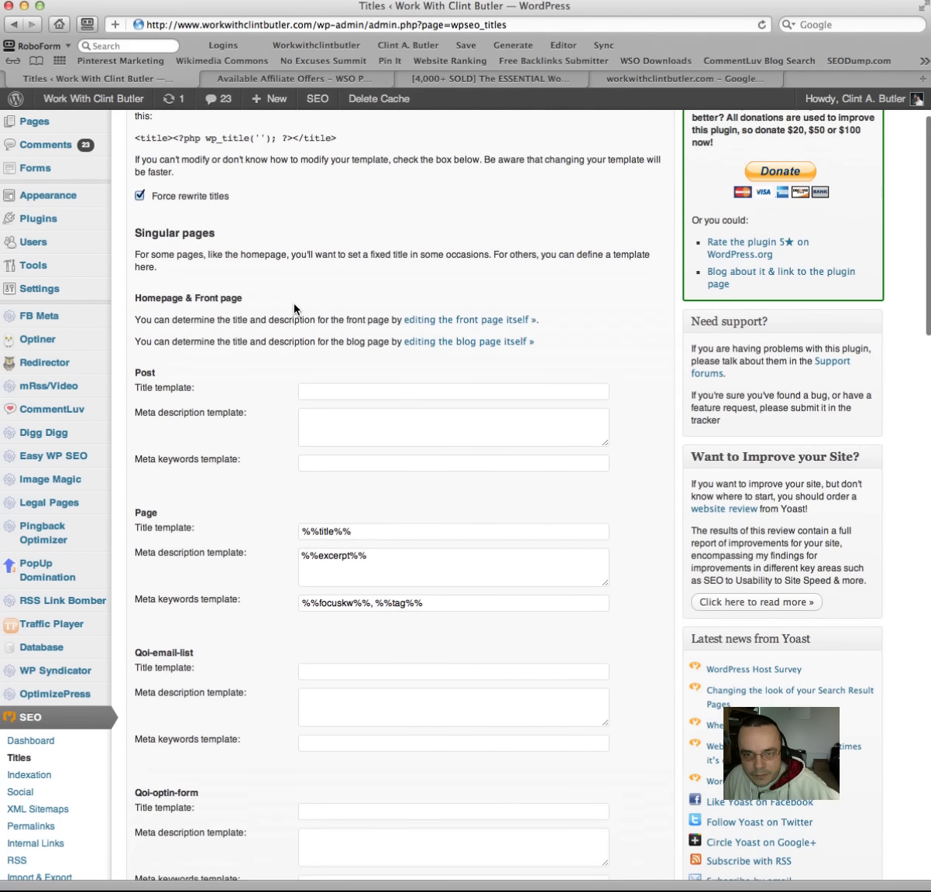
left_click(308, 391)
type("N")
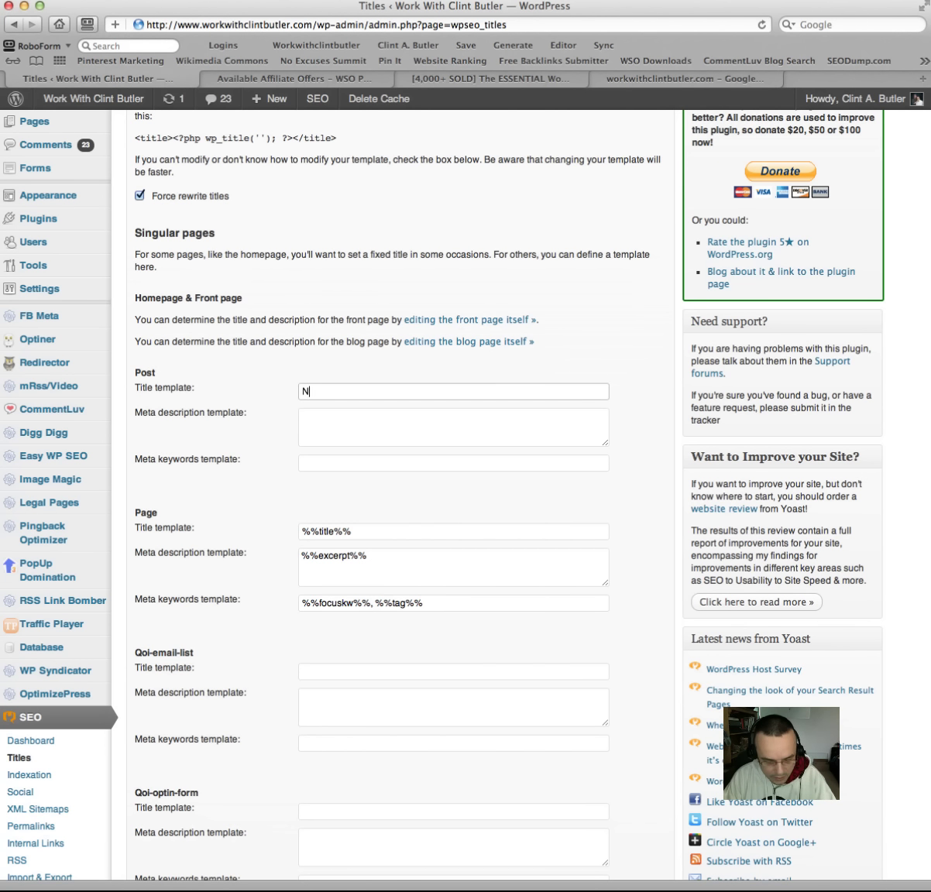
type("etwork")
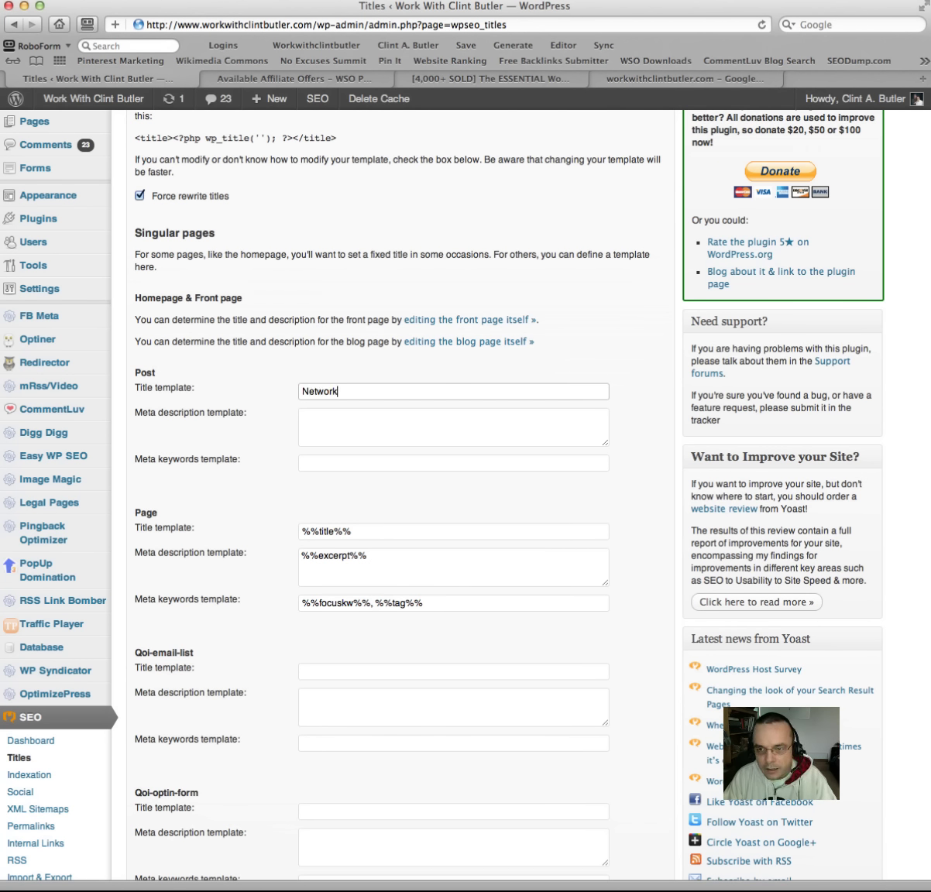
type(" Marketing")
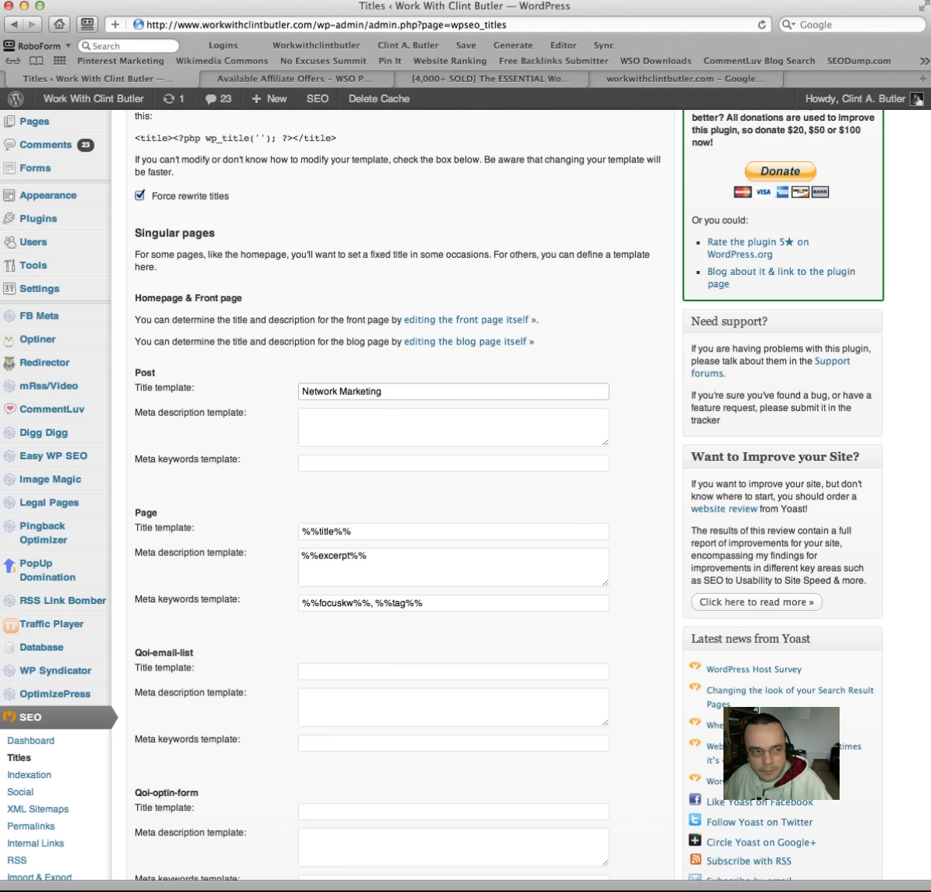
Step: Set the Post meta description template to "Network marketing is a mine field of obstacles keeping you from your goal, let me give you a map to success"
left_click(361, 430)
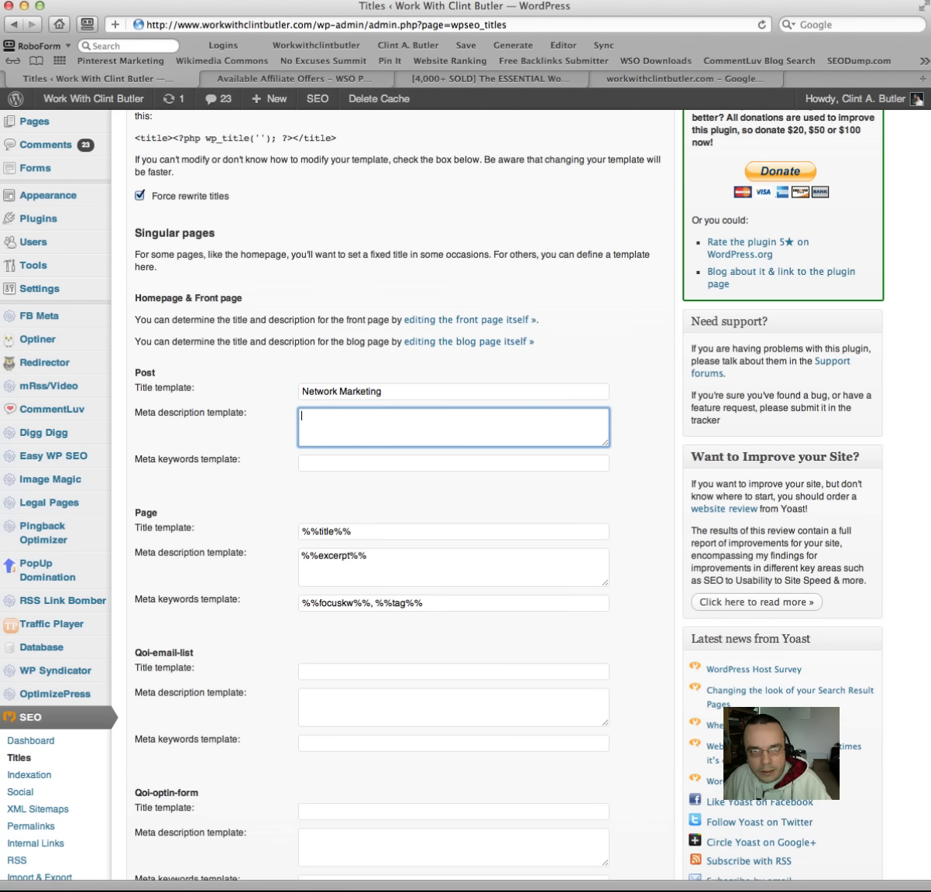
key("super+Tab")
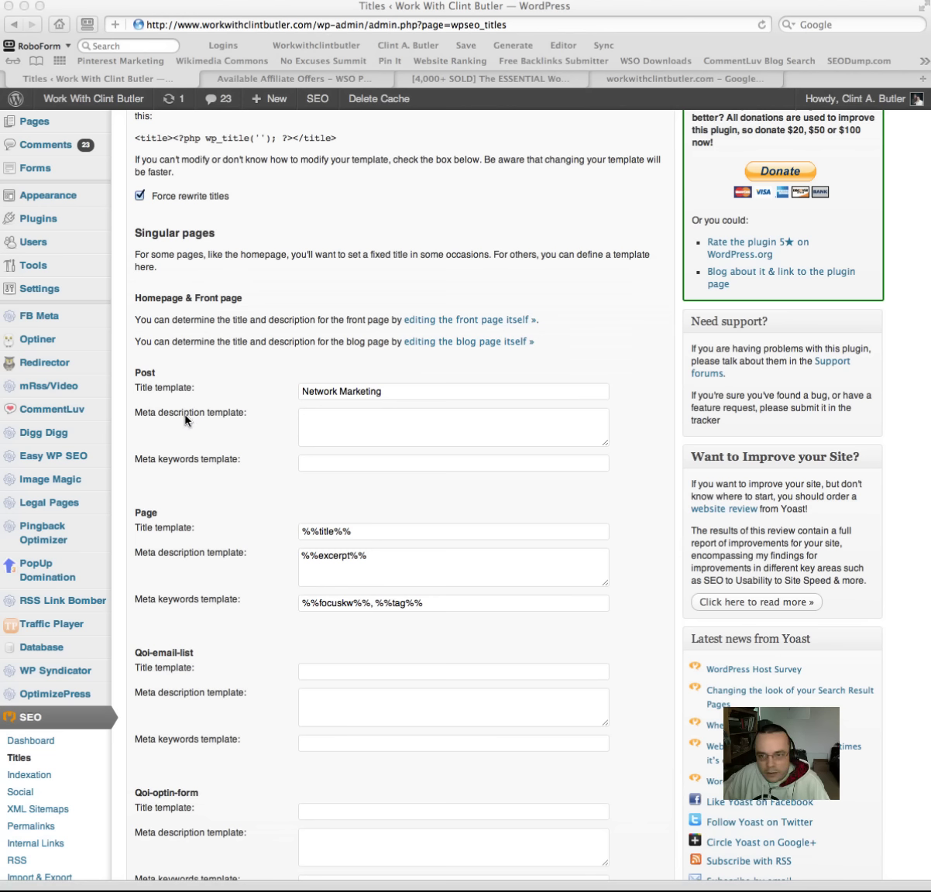
left_click(318, 420)
type("Network marketing is a mine field of obstacles keeping you from your goal, let me give you a map to success")
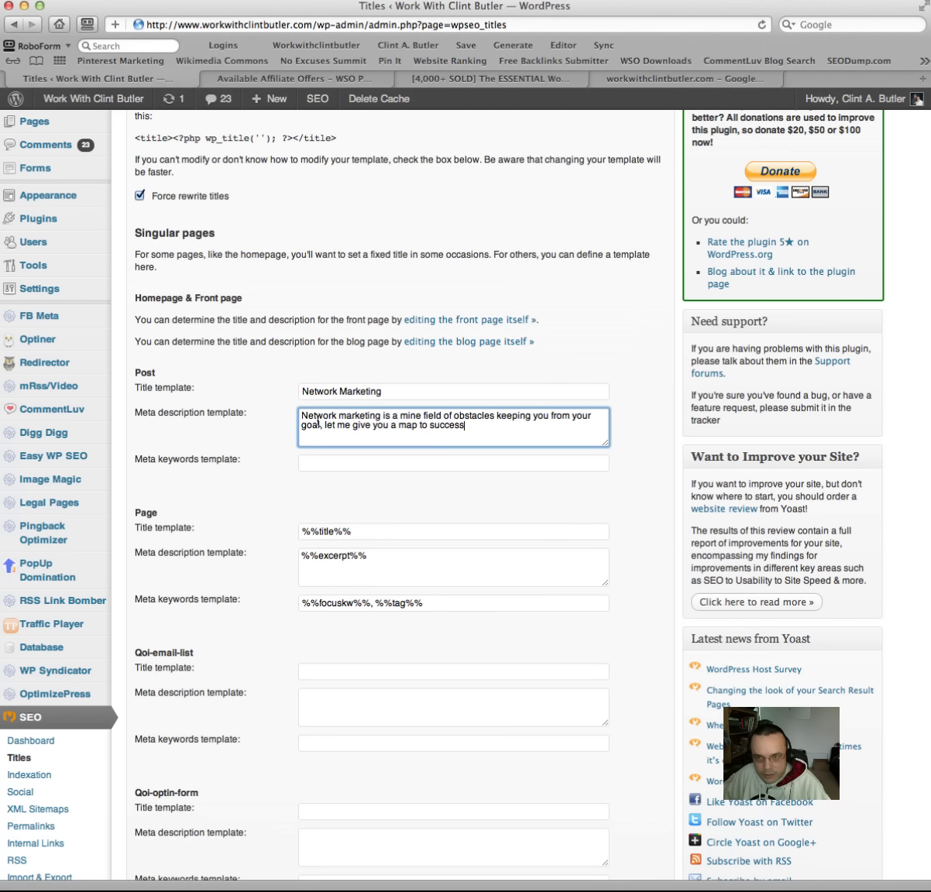
Step: Fill the Post meta keywords template with "network marketing, network marketing tips, network marketing strategies, attraction marketing, internet marketing"
key("super+Tab")
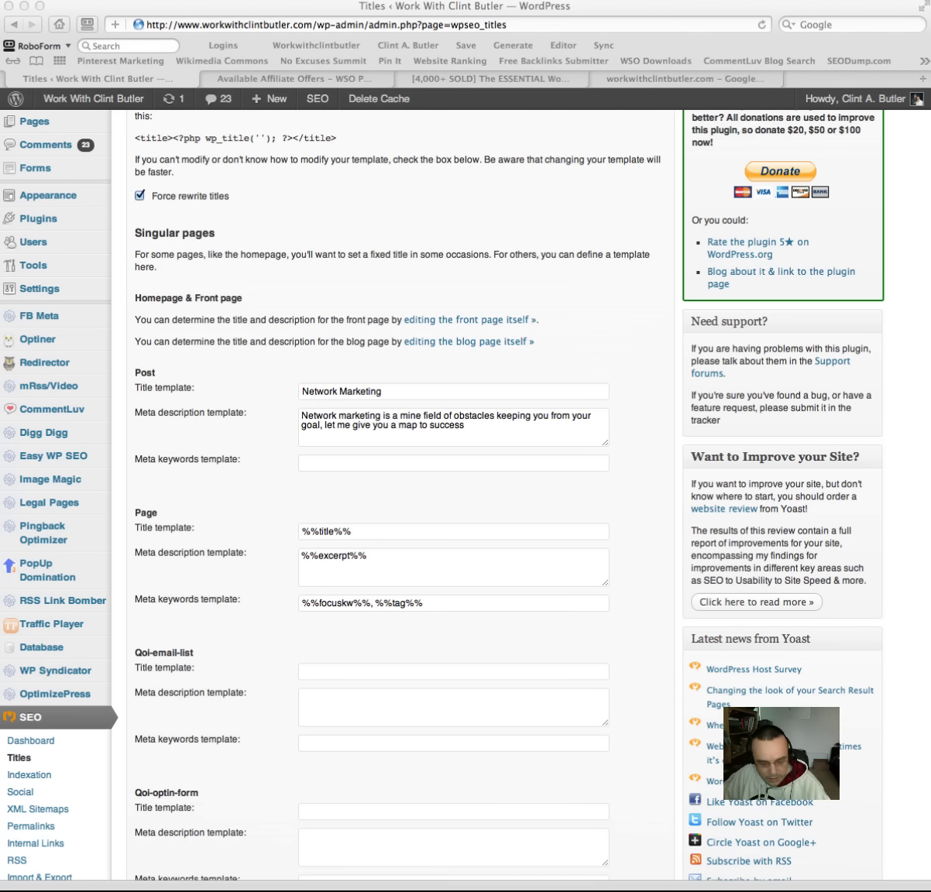
key("super+Tab")
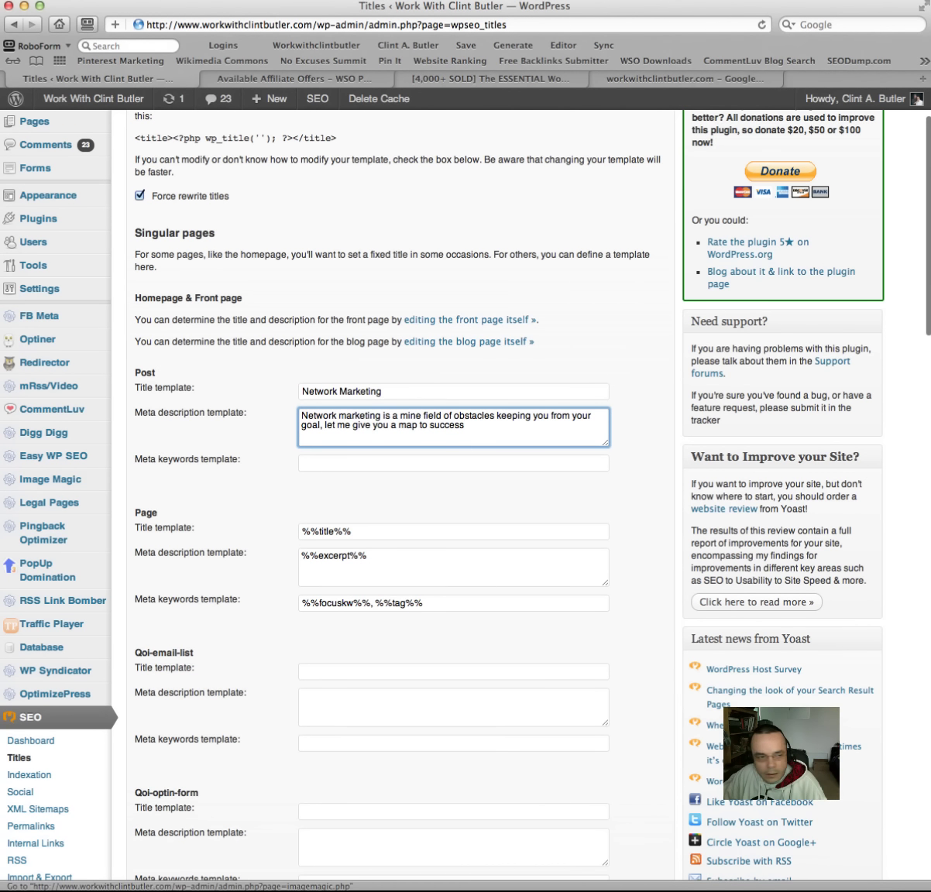
key("super+Tab")
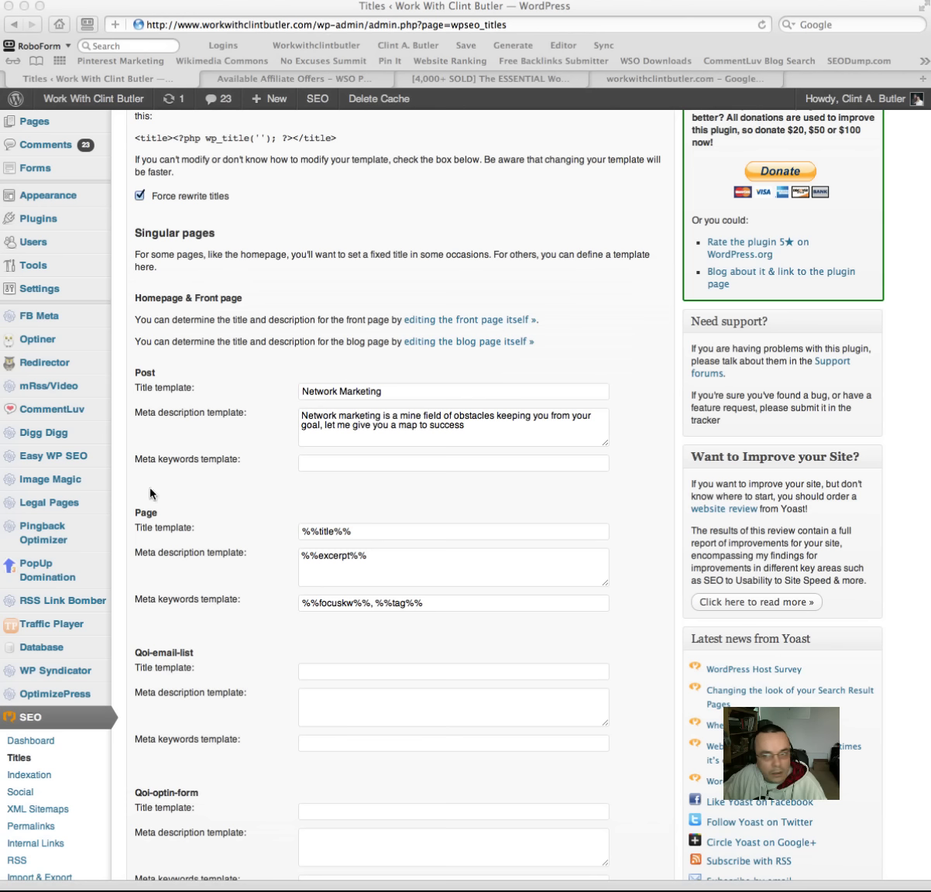
key("super+Tab")
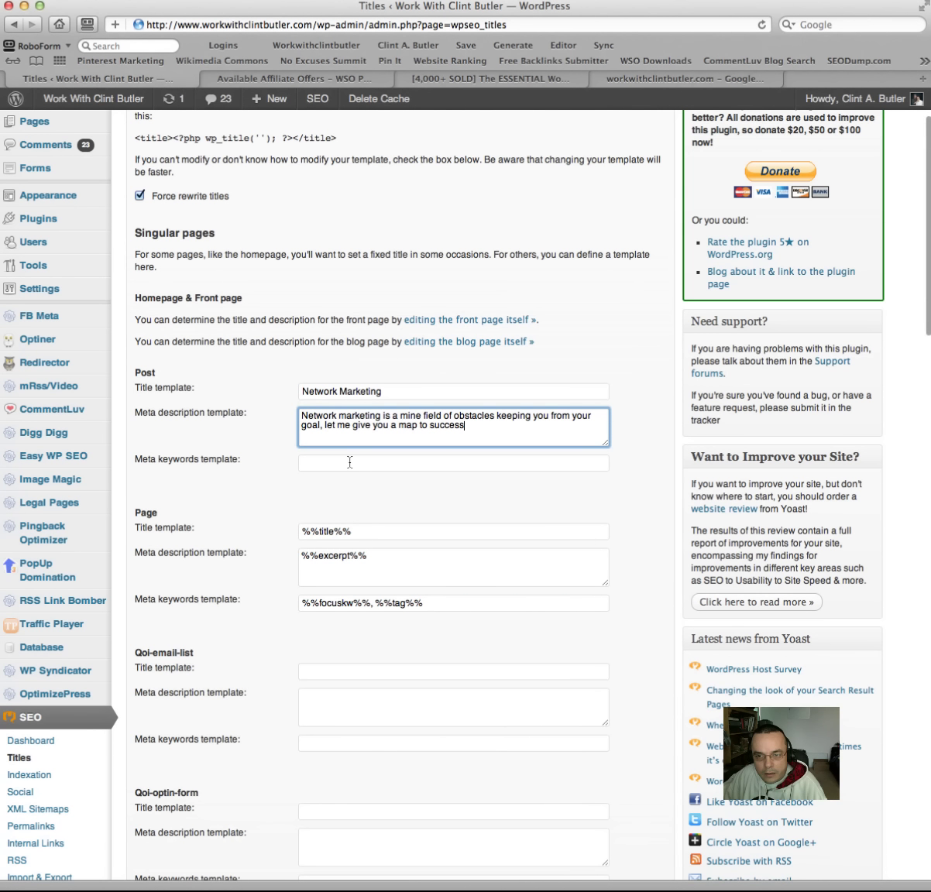
left_click(350, 462)
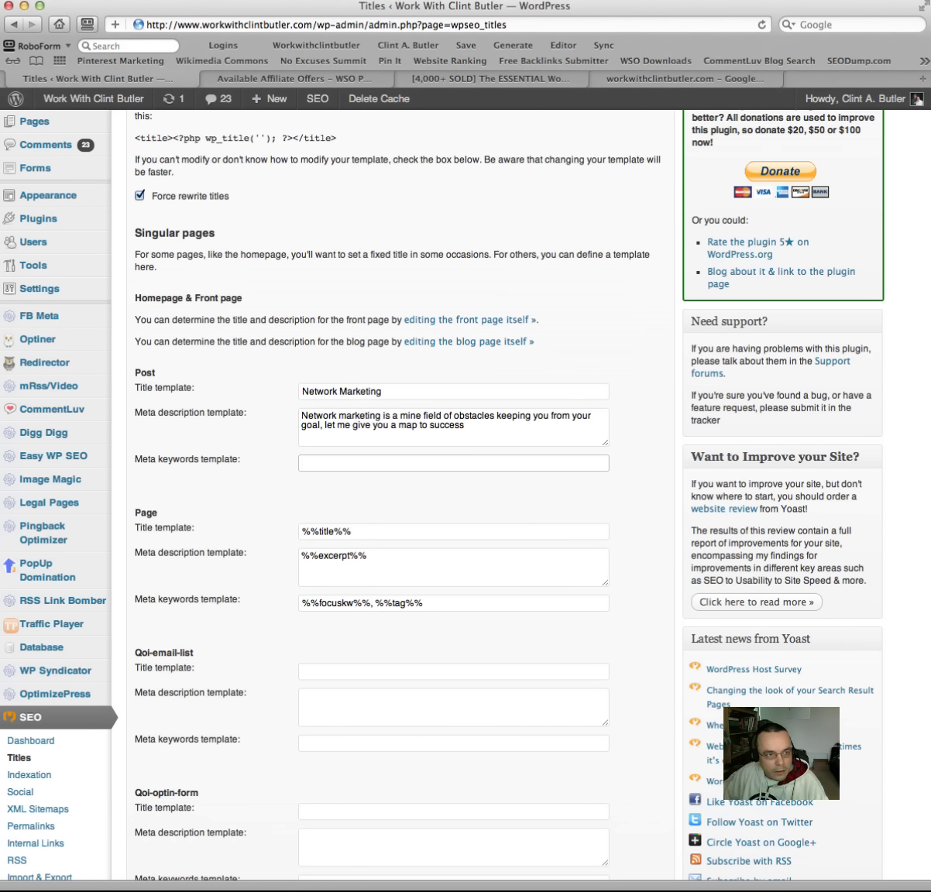
key("super+Tab")
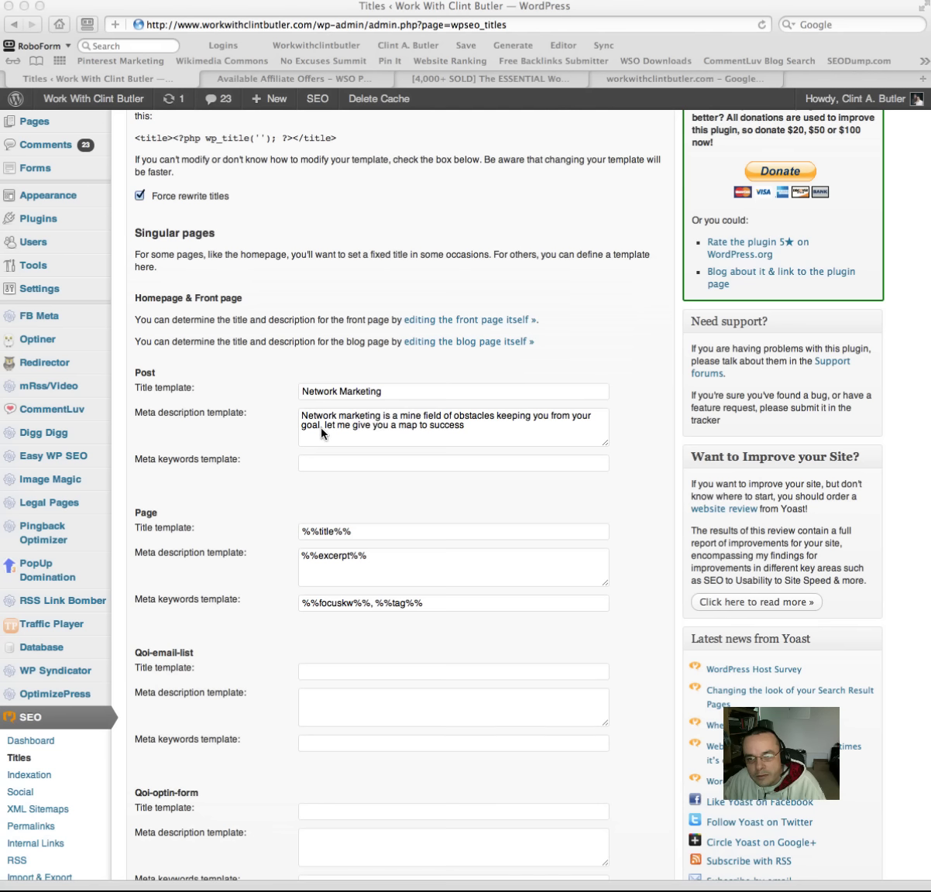
left_click(468, 426)
left_click(468, 426)
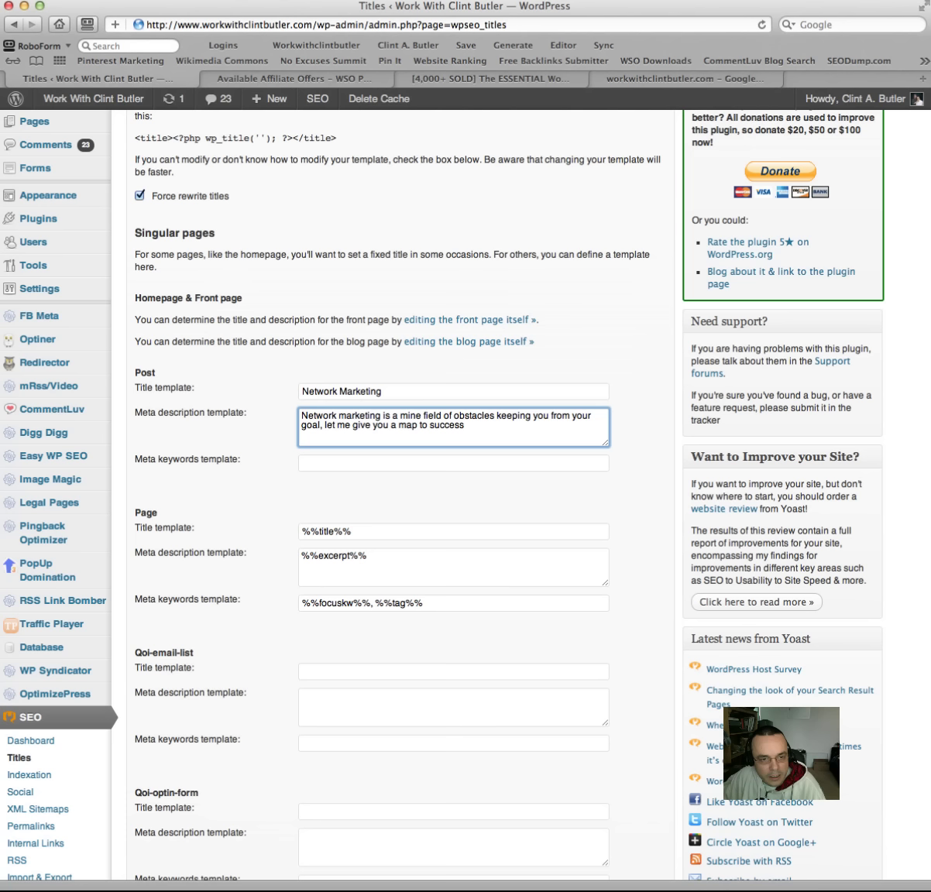
key("super+Tab")
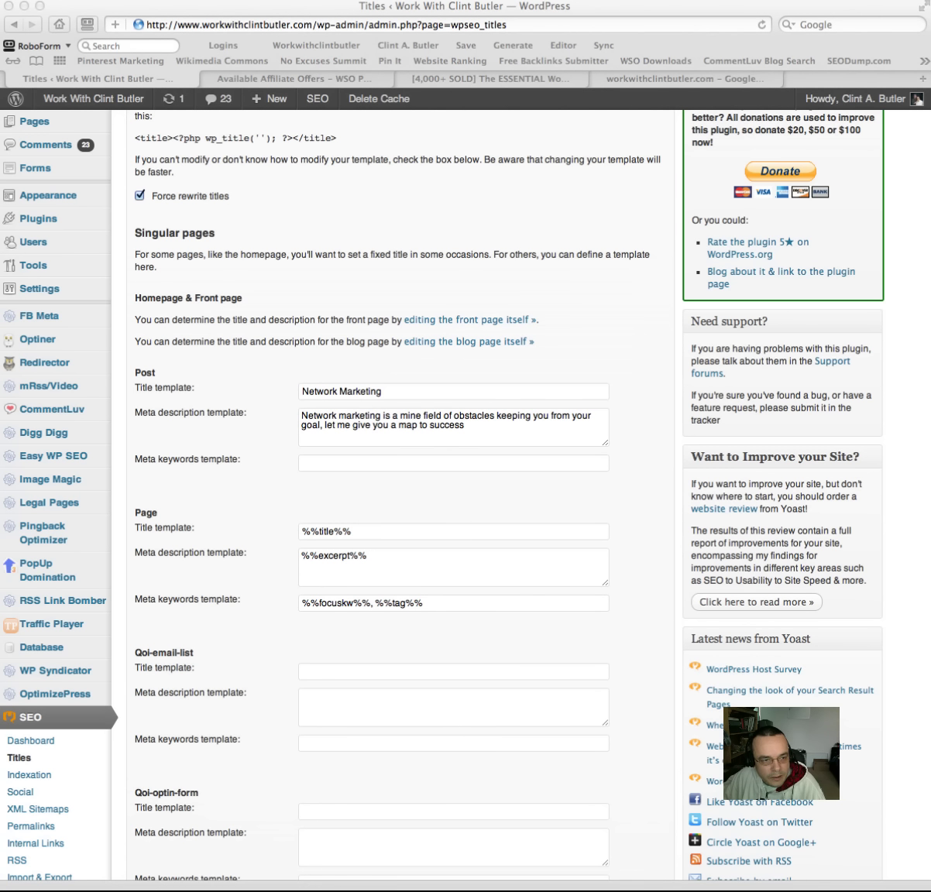
left_click(310, 463)
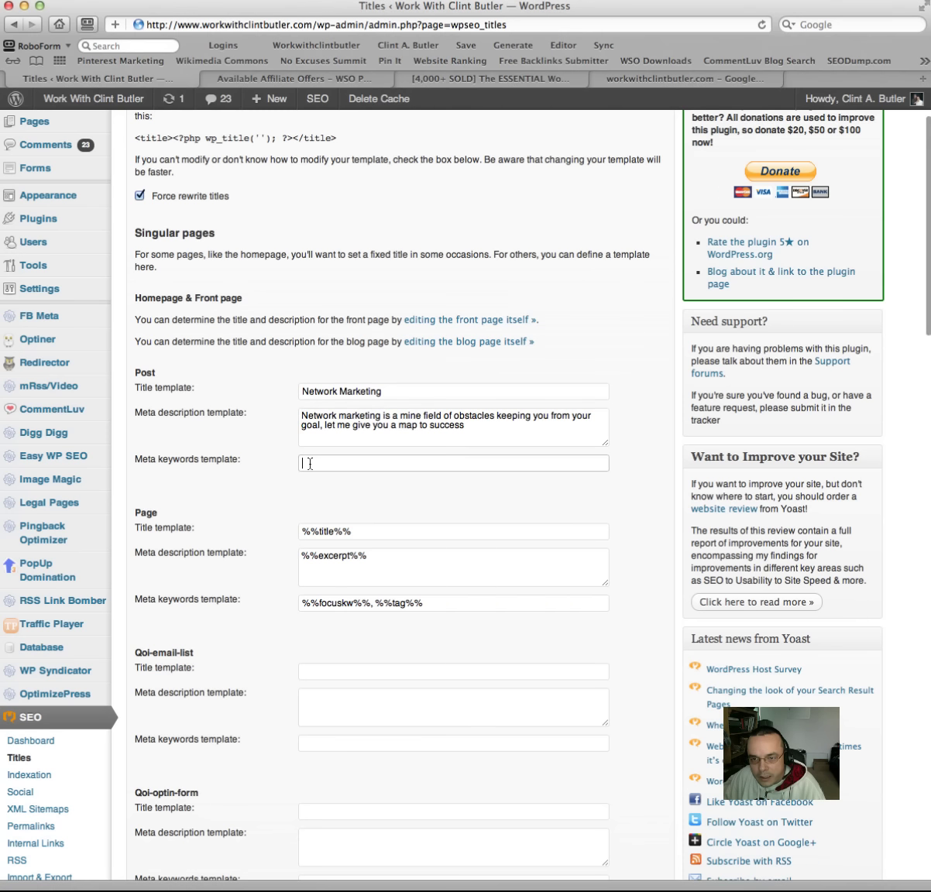
right_click(310, 464)
left_click(341, 501)
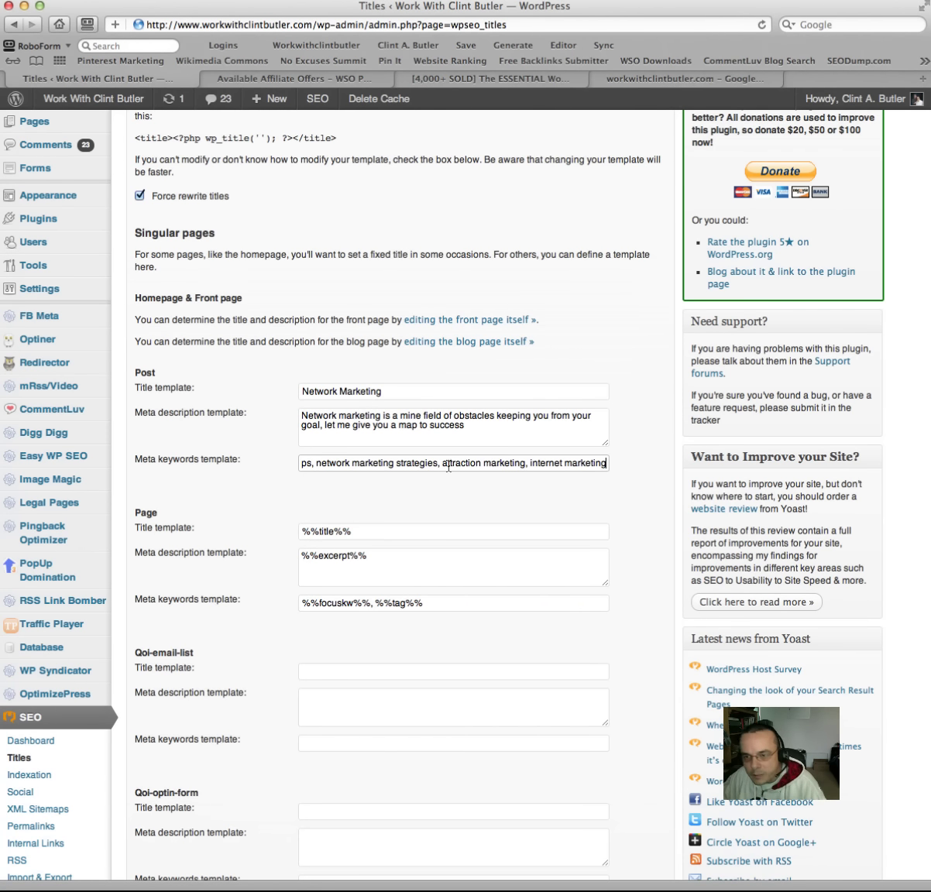
Step: Review the Post meta keywords template back to its first keyword
left_click(314, 464)
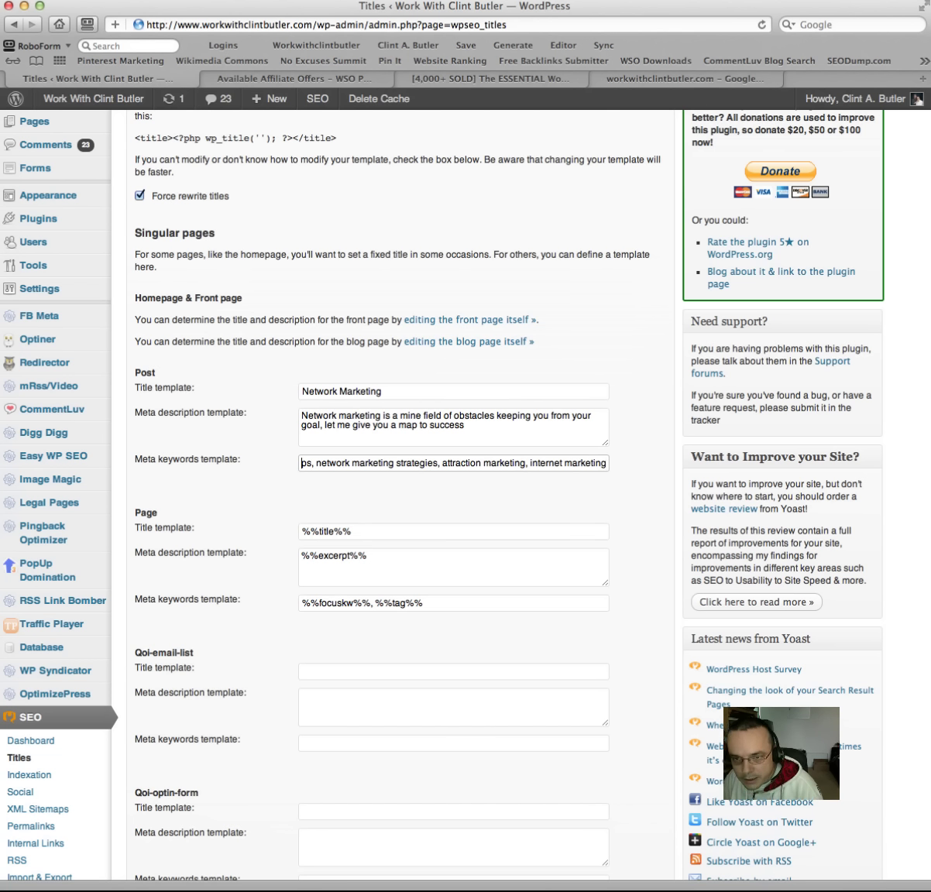
key("Left")
key("Left")
key("Left")
key("Left")
key("Left")
key("Left")
key("Left")
key("Left")
key("Left")
key("Left")
key("Left")
key("Left")
key("Left")
key("Left")
key("Left")
key("Left")
key("Left")
key("Left")
key("Left")
key("Left")
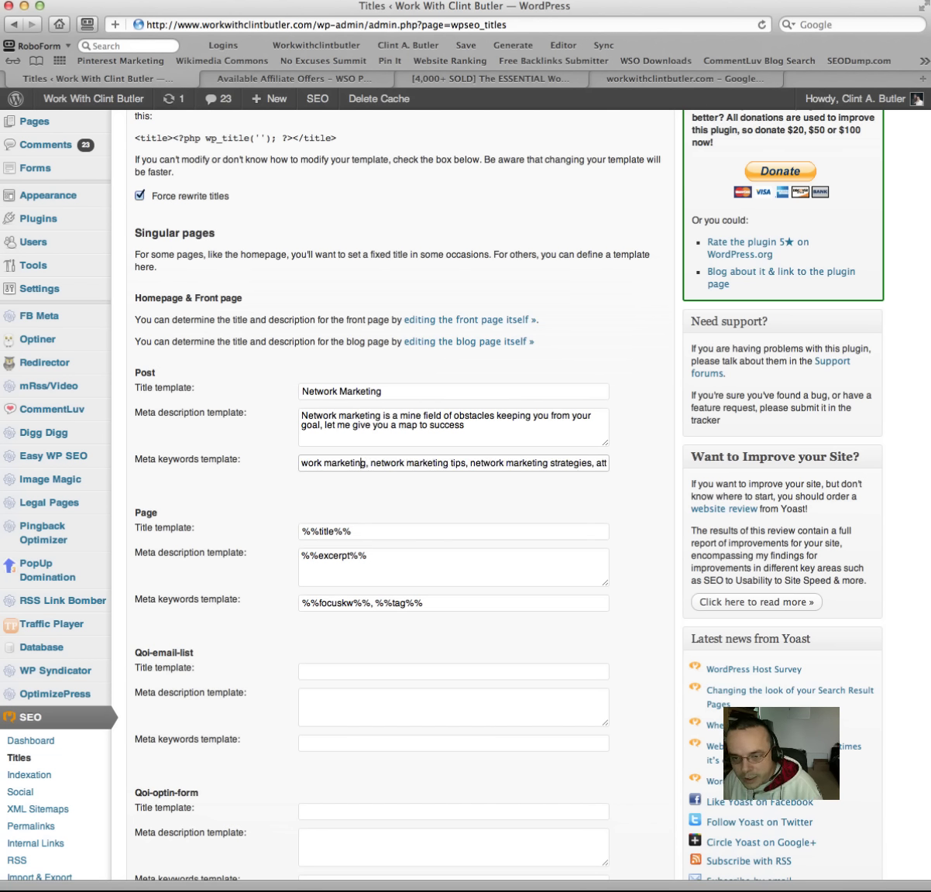
key("Left")
key("Left")
key("Left")
key("Left")
key("Left")
key("Left")
key("Left")
key("Left")
key("Left")
key("Left")
key("Left")
key("Left")
key("Left")
key("Left")
key("Left")
key("Left")
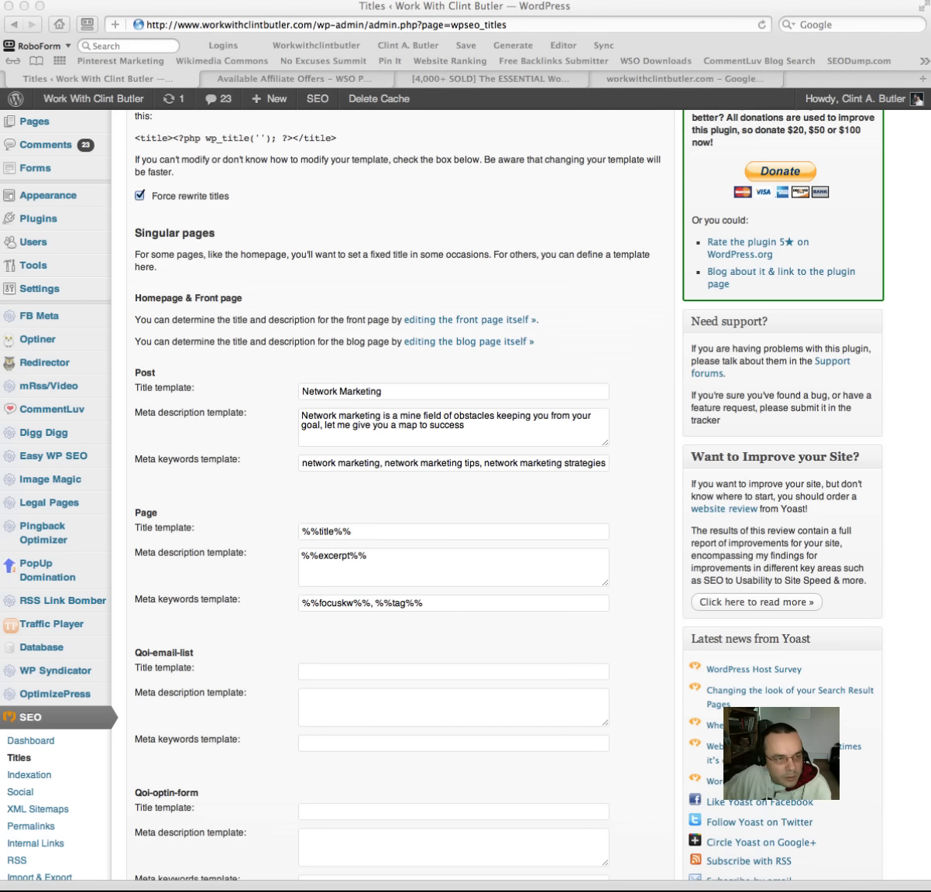
Step: Copy the %%title%% variable from the Page title template into the Qoi-email-list title template
scroll(517, 580, "down", 3)
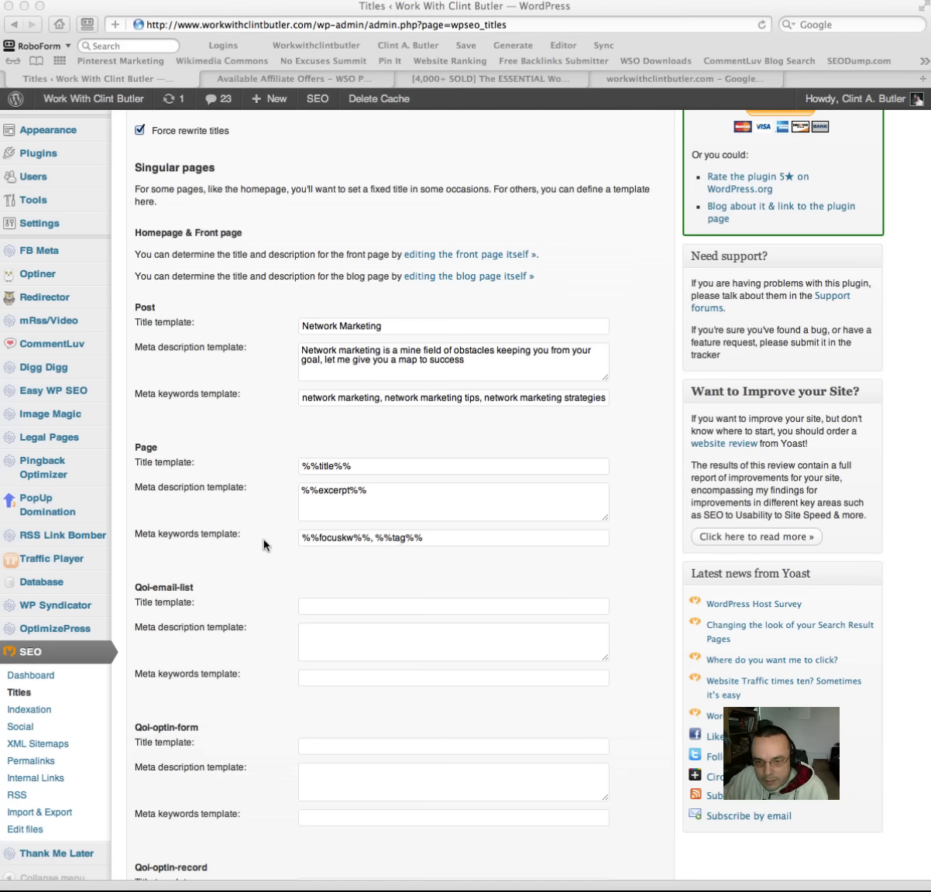
scroll(263, 545, "down", 1)
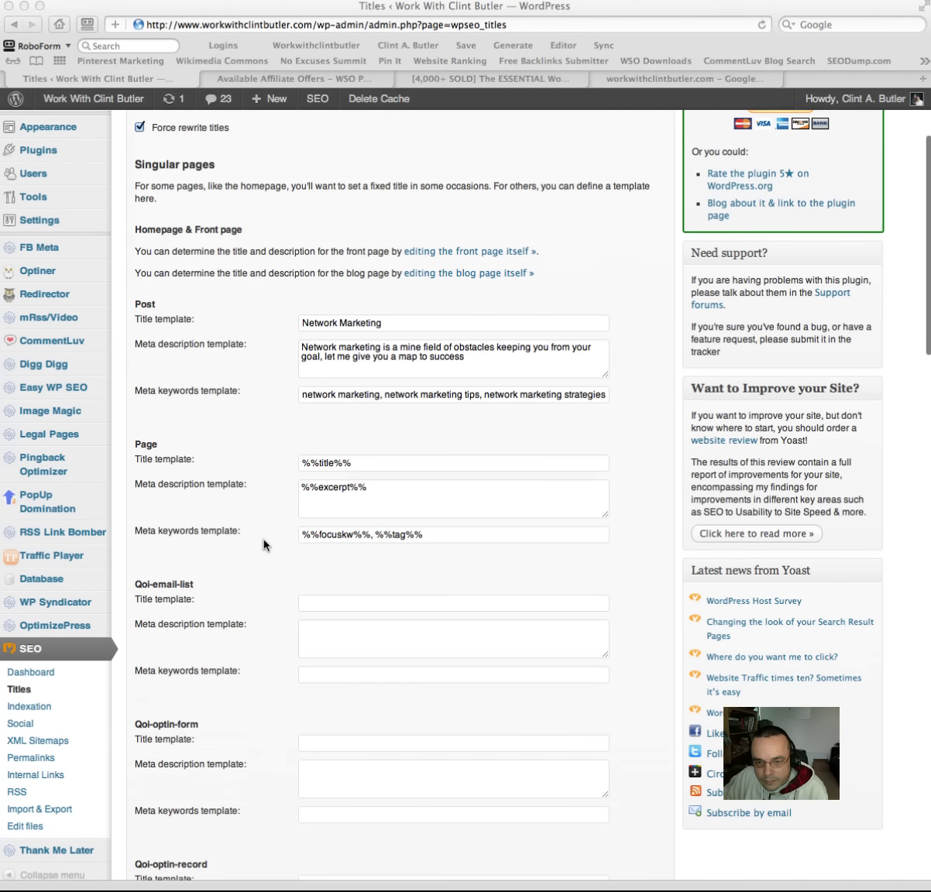
scroll(264, 545, "down", 5)
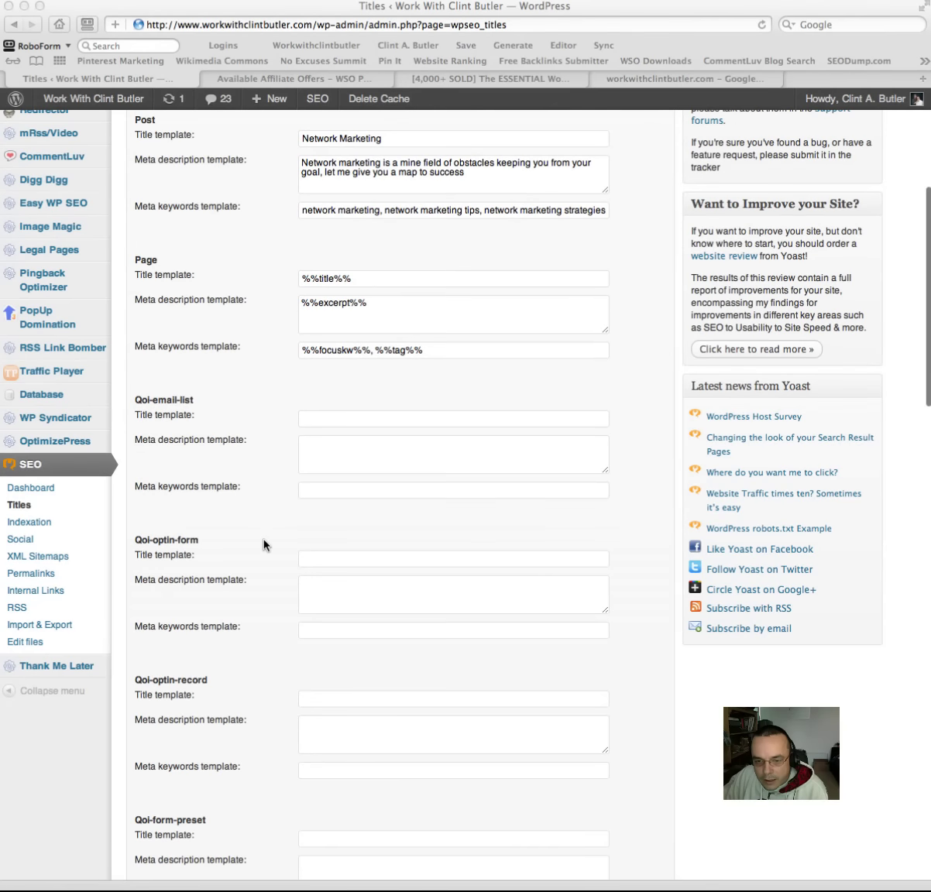
scroll(263, 544, "up", 2)
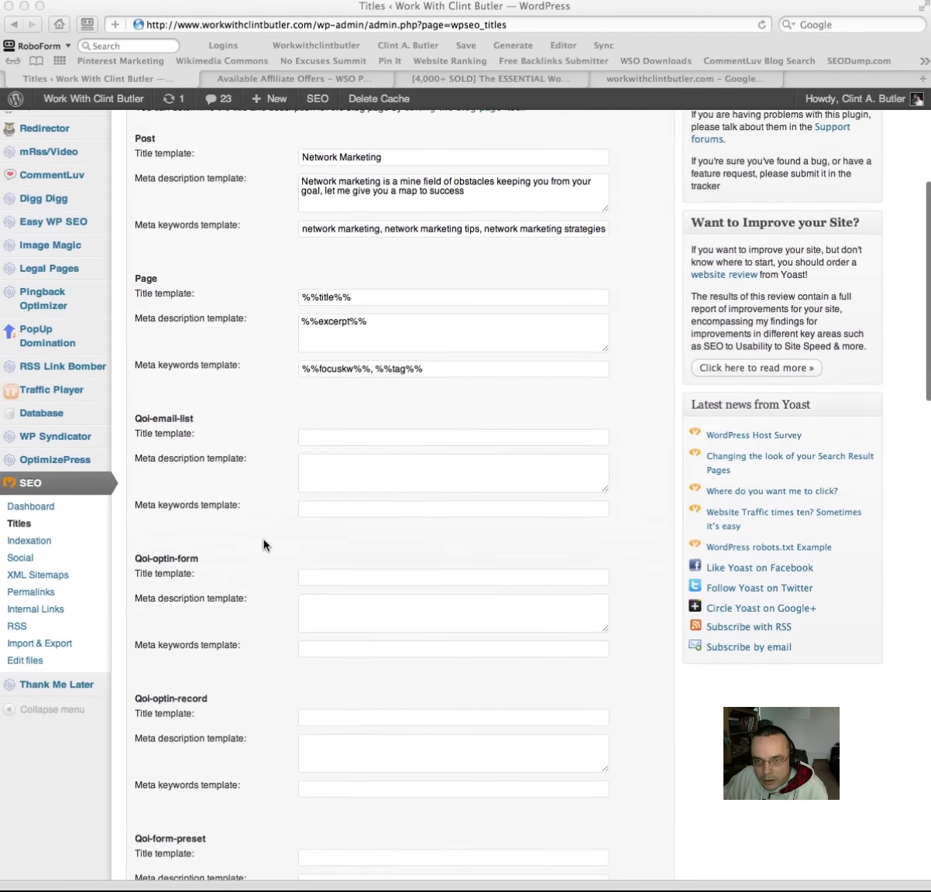
scroll(275, 427, "down", 5)
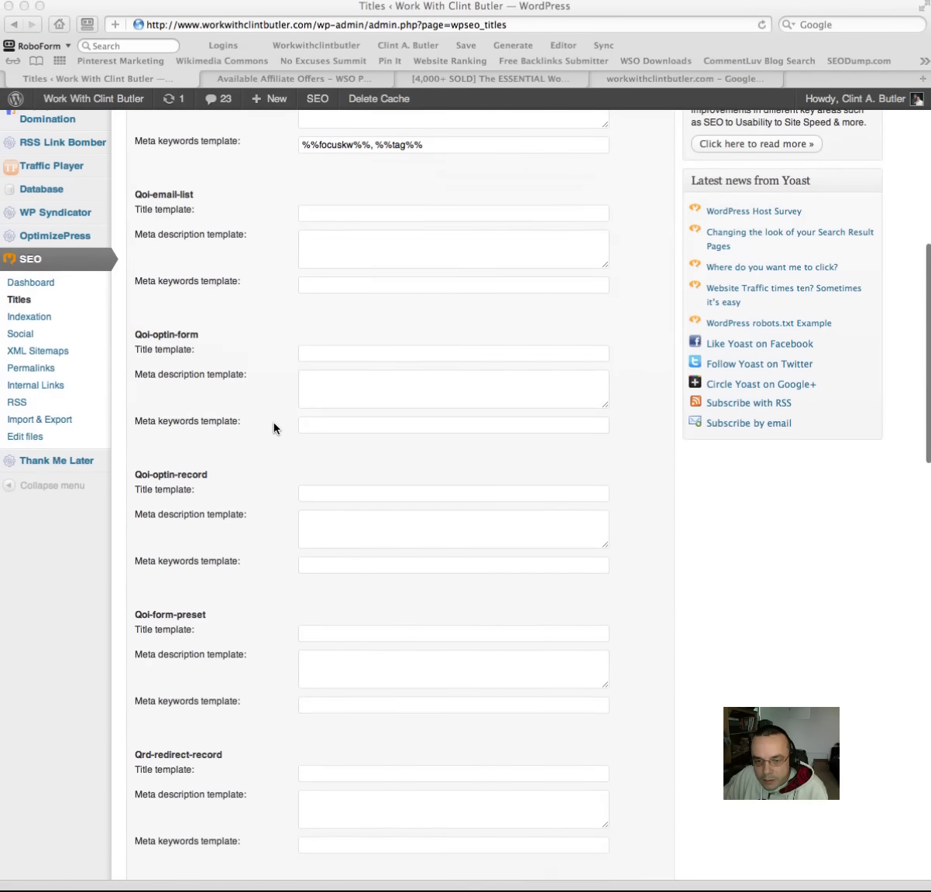
scroll(275, 428, "up", 5)
scroll(275, 423, "up", 1)
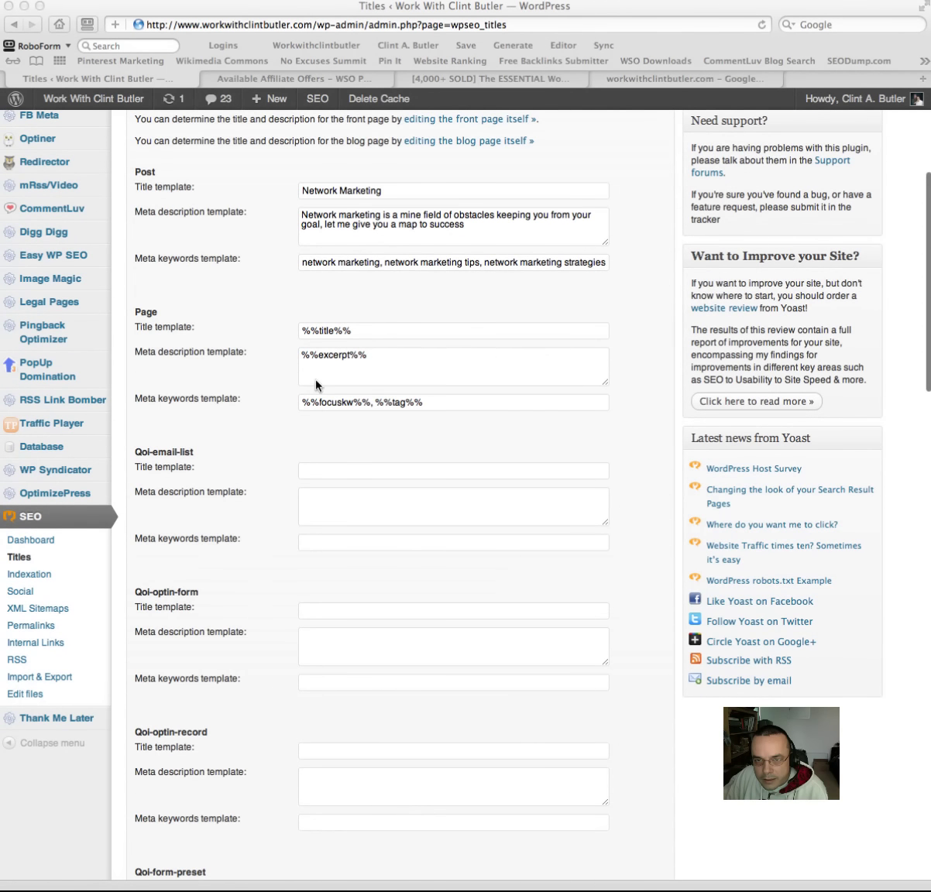
left_click(359, 330)
triple_click(301, 331)
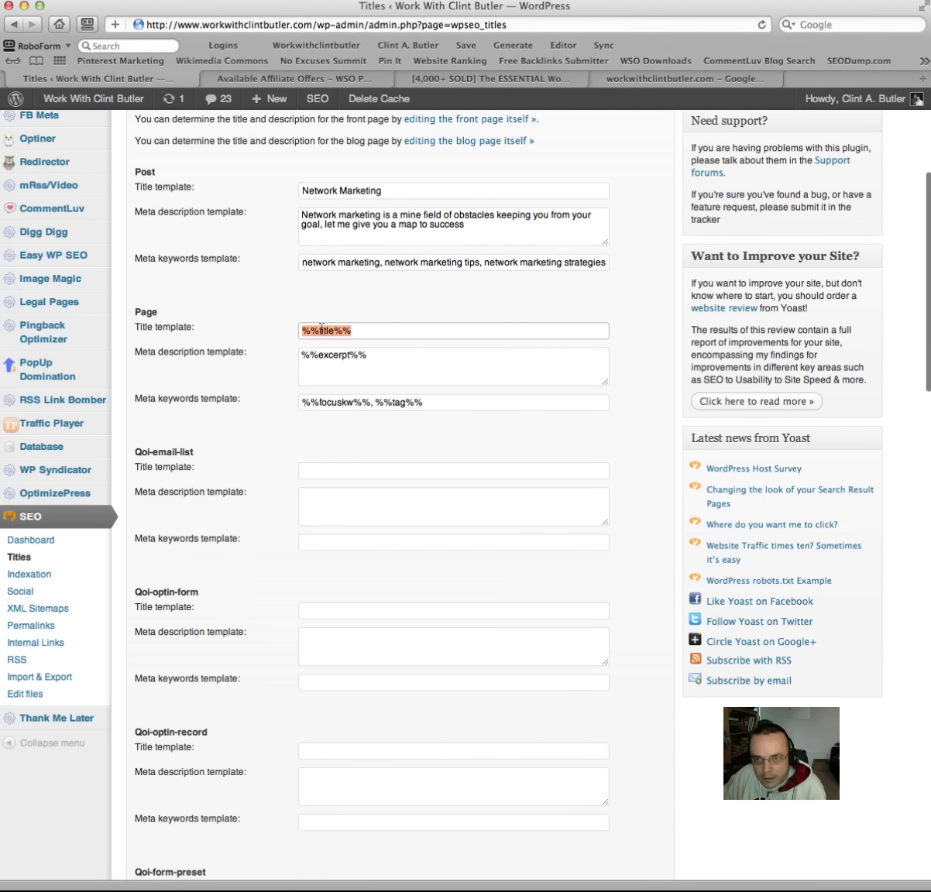
right_click(323, 329)
left_click(338, 390)
left_click(306, 470)
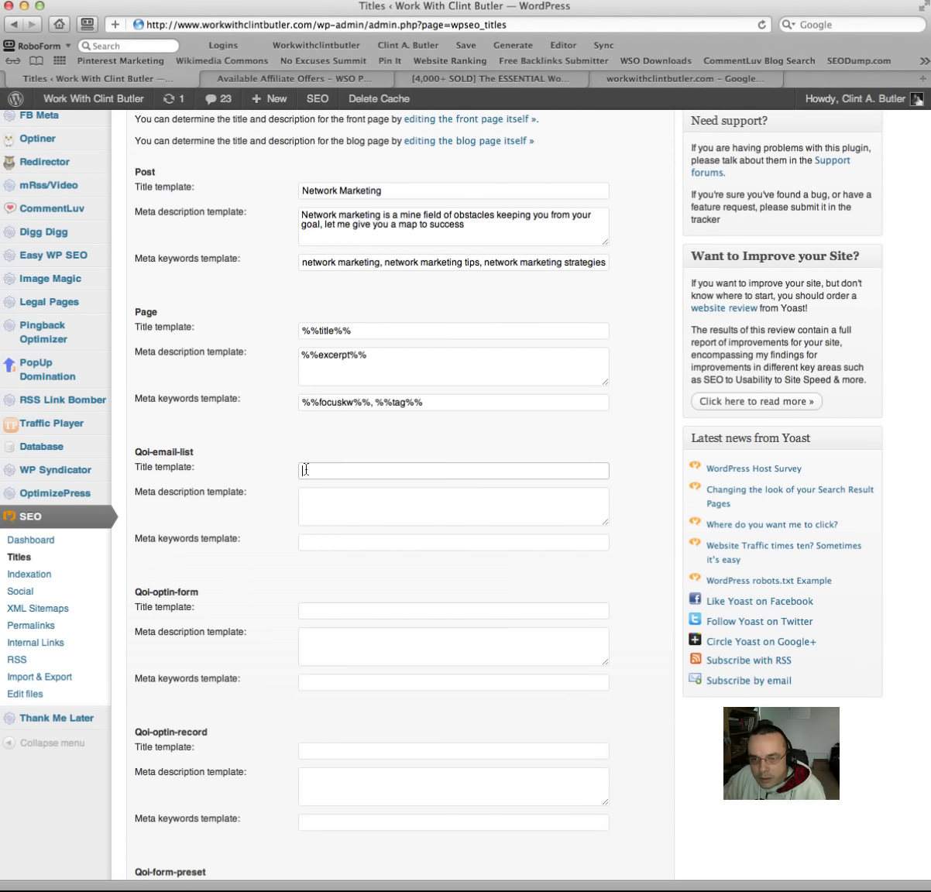
key("ctrl+v")
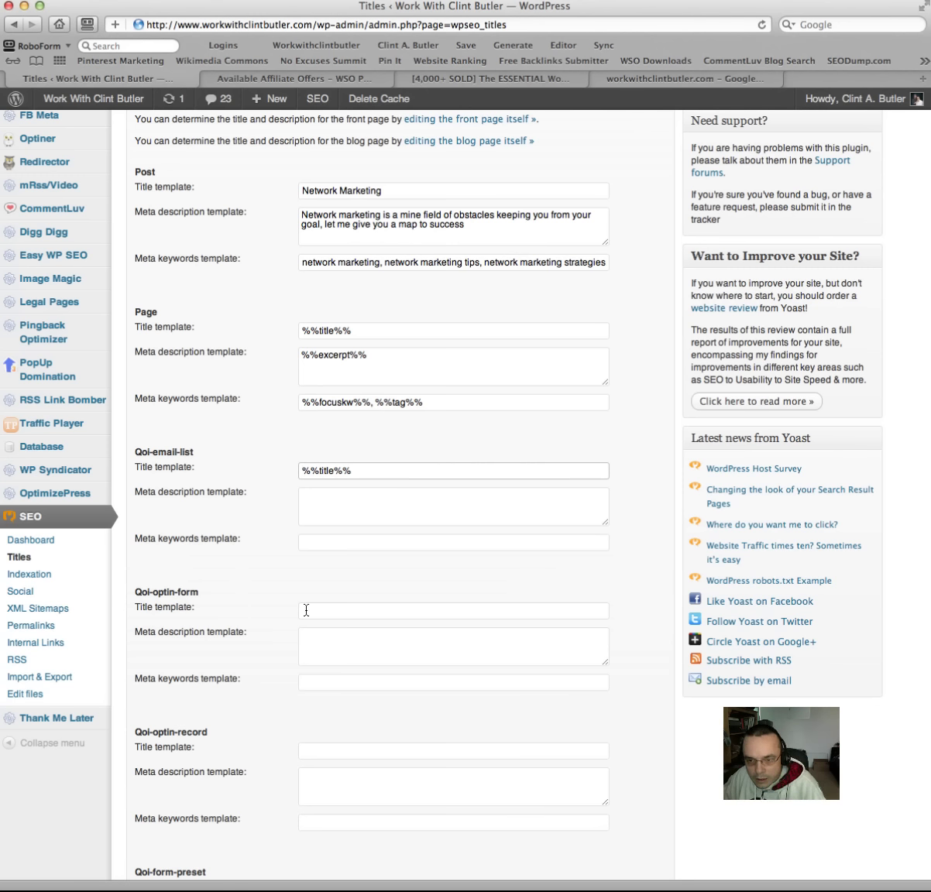
Step: Set the title templates of Qoi-optin-form and Qoi-optin-record to %%title%%
left_click(306, 610)
key("ctrl+v")
left_click(306, 745)
key("ctrl+v")
Step: Set the title templates of Qoi-form-preset and Qrd-redirect-record to %%title%%
scroll(295, 729, "down", 5)
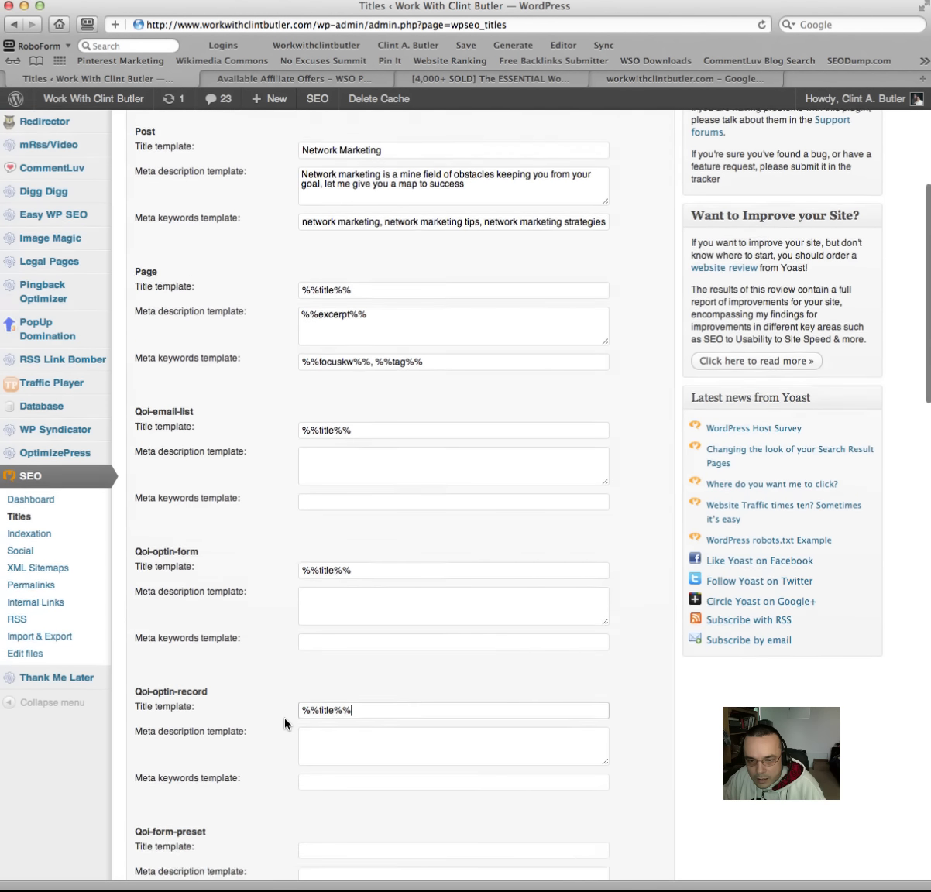
left_click(314, 703)
key("ctrl+v")
scroll(287, 705, "down", 5)
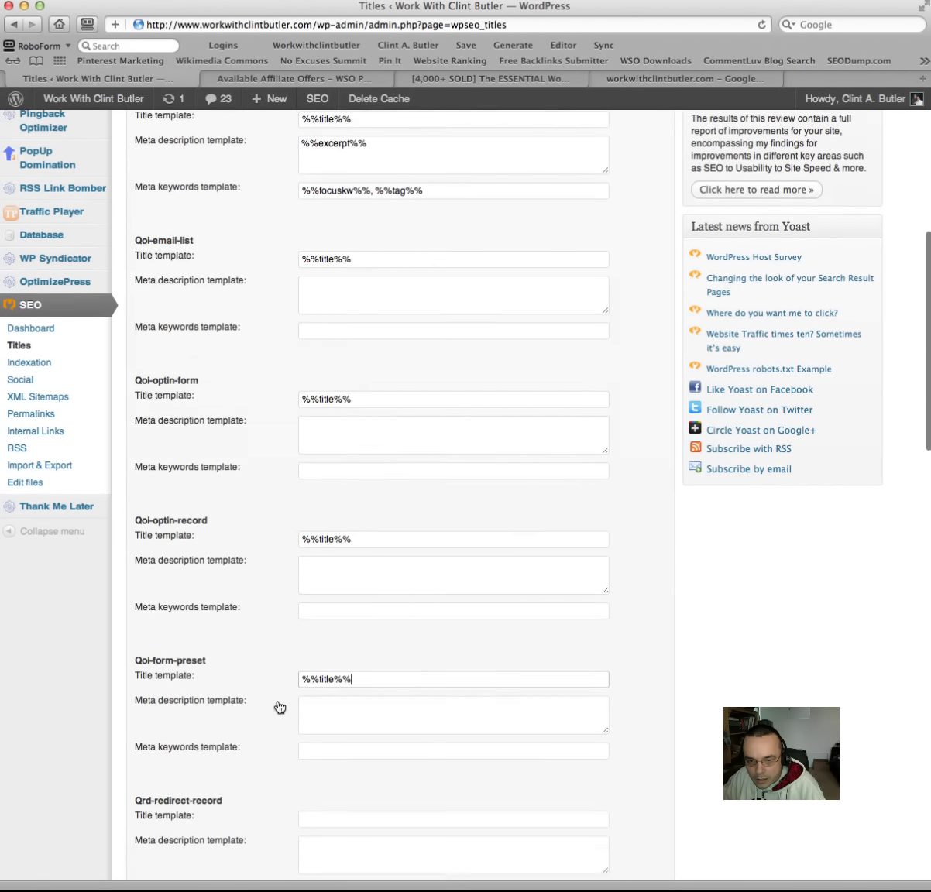
left_click(309, 689)
key("ctrl+v")
scroll(275, 682, "up", 15)
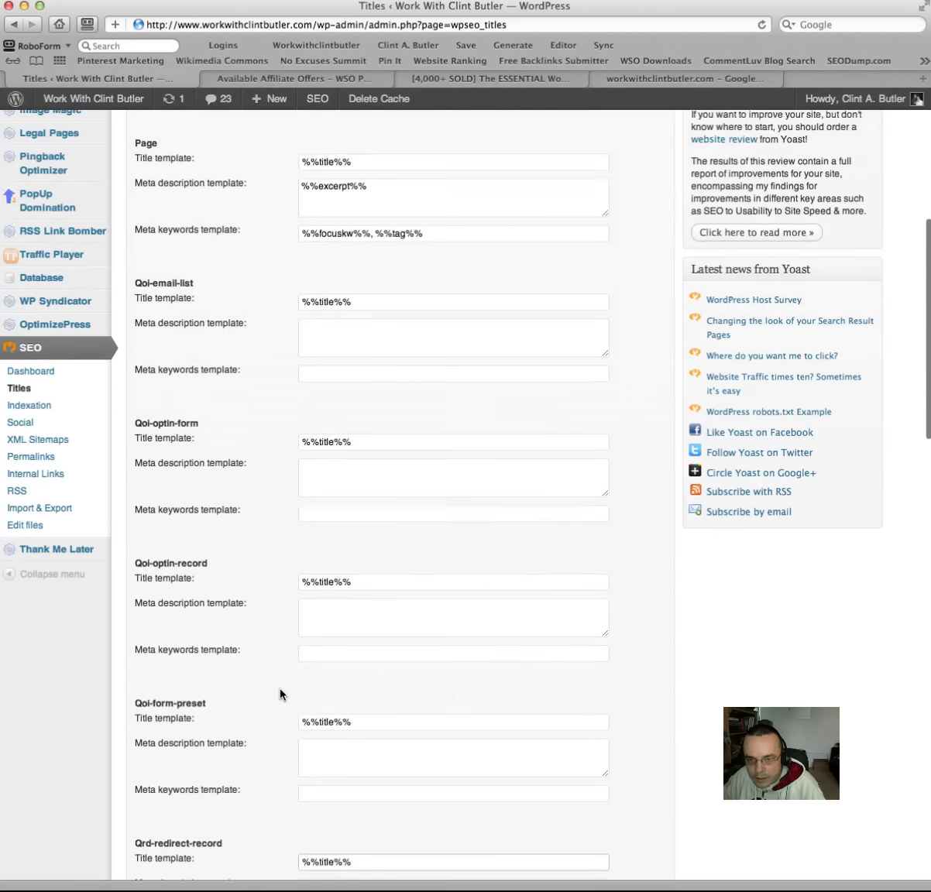
Step: Copy the %%excerpt%% variable from the Page meta description template into the Qoi-email-list meta description template
left_click_drag(302, 524, 368, 522)
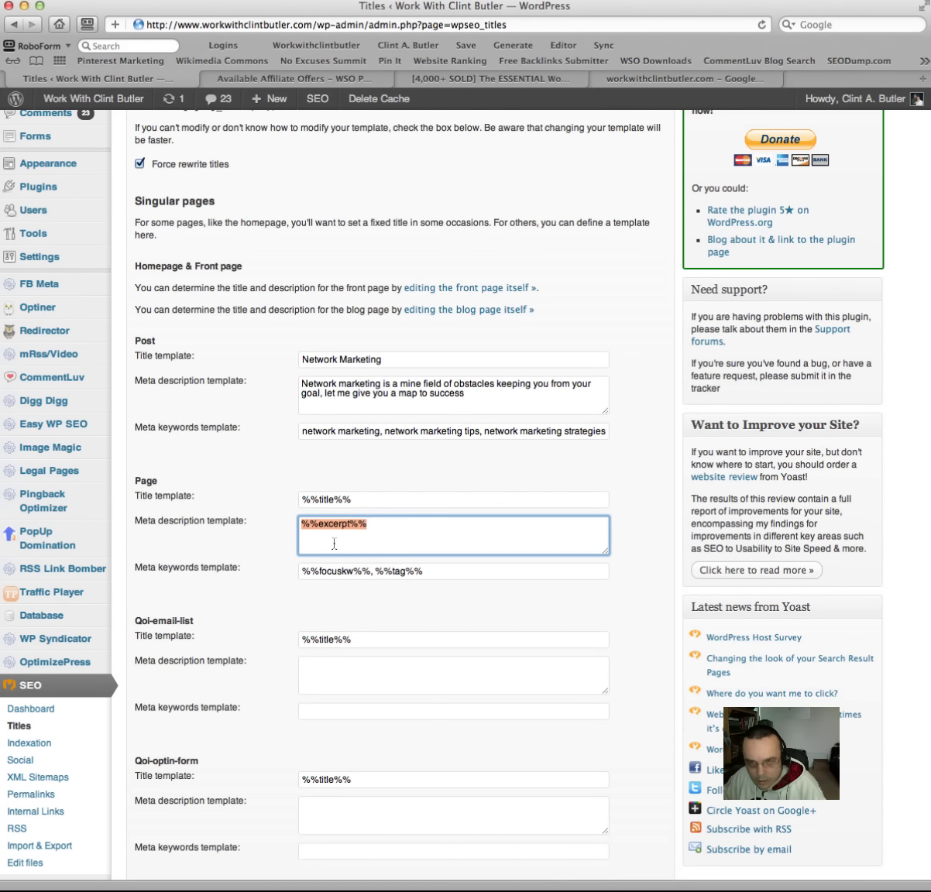
scroll(265, 547, "down", 4)
left_click(328, 538)
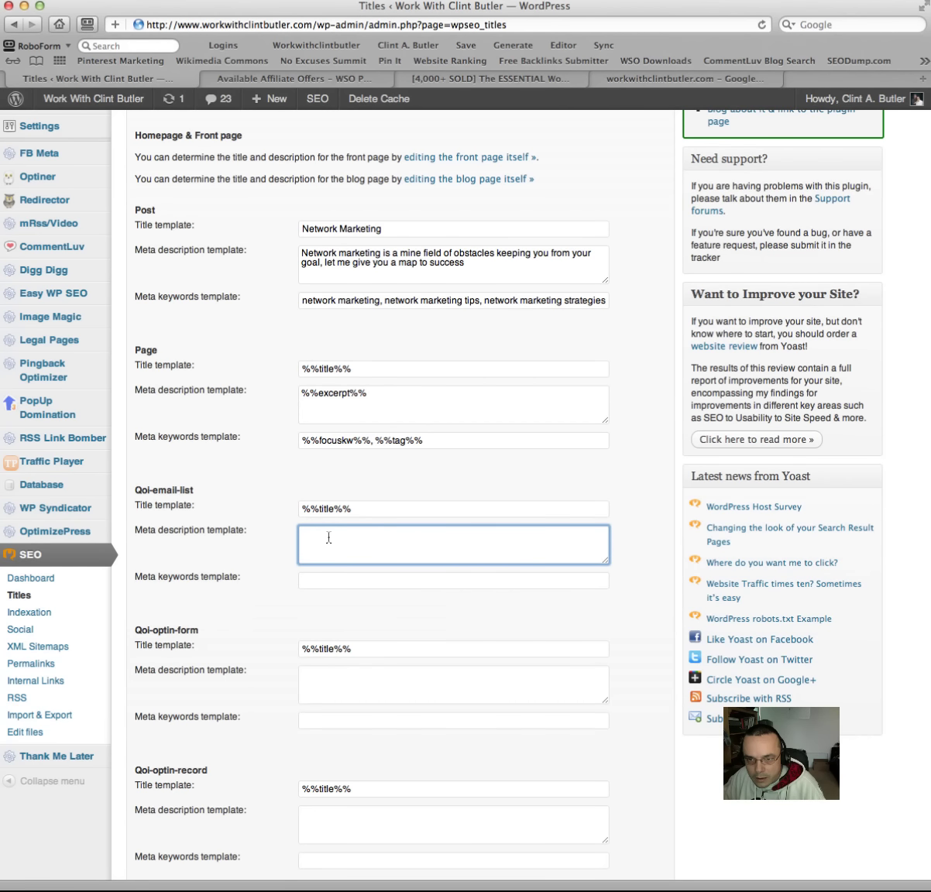
key("super+v")
Step: Set the meta description templates of Qoi-optin-form and Qoi-optin-record to %%excerpt%%
scroll(289, 565, "down", 4)
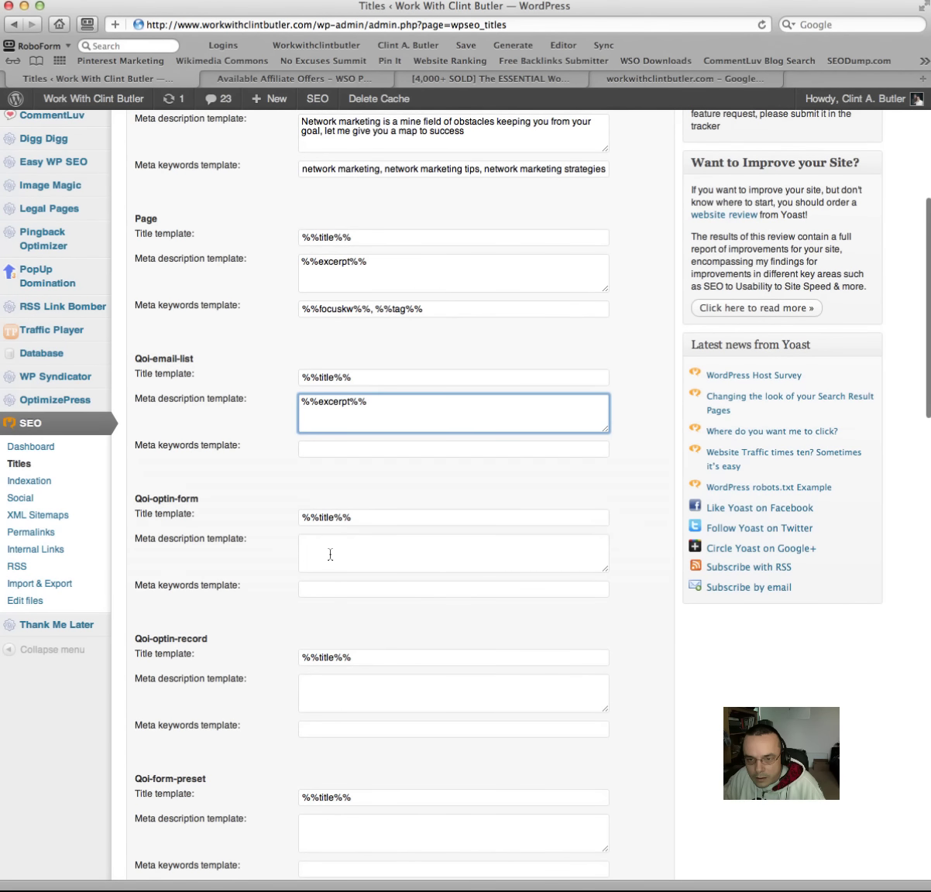
left_click(329, 553)
key("super+v")
scroll(293, 553, "down", 4)
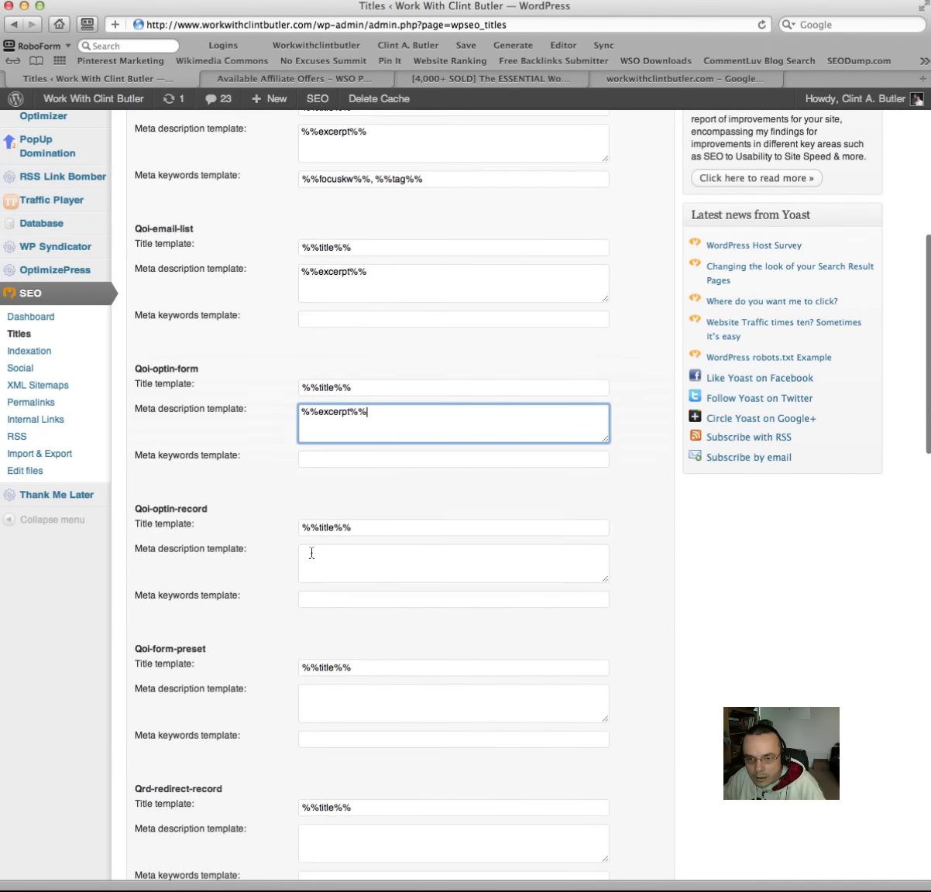
left_click(305, 553)
key("super+v")
Step: Set the meta description templates of Qoi-form-preset and Qrd-redirect-record to %%excerpt%%
scroll(293, 558, "down", 3)
scroll(292, 557, "down", 3)
left_click(326, 503)
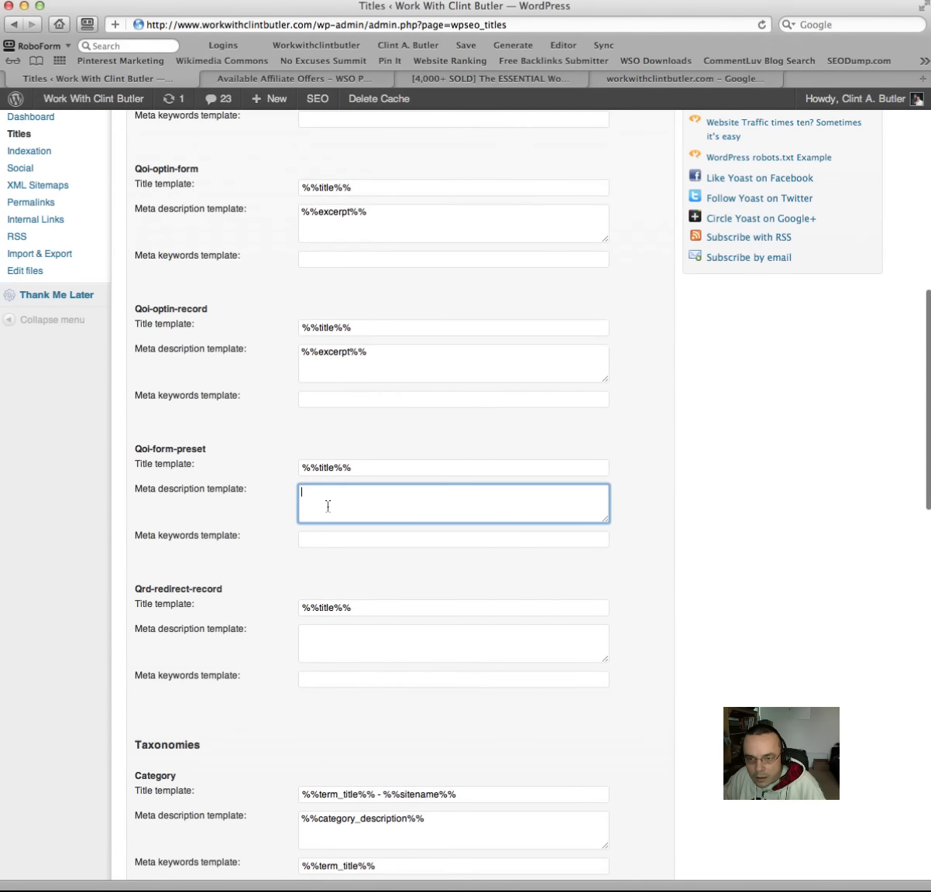
key("super+v")
left_click(323, 634)
key("super+v")
Step: Copy %%focuskw%%, %%tag%% from the Page meta keywords template into the Qoi-email-list meta keywords template
scroll(266, 595, "up", 10)
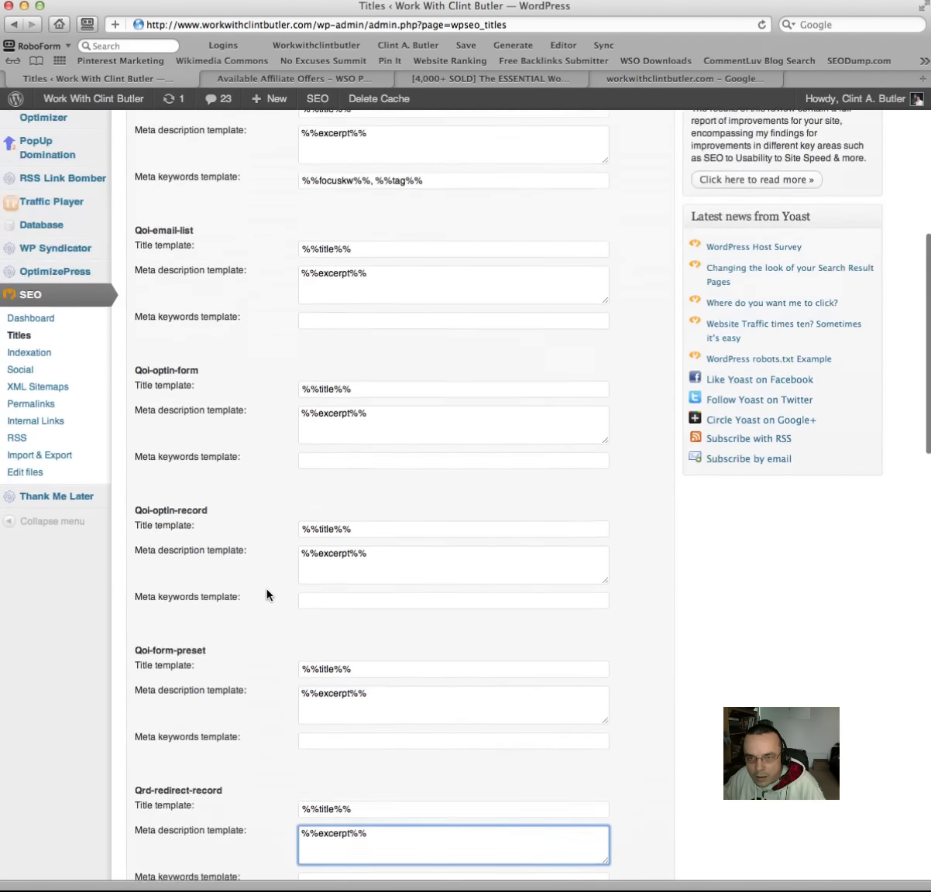
left_click_drag(441, 314, 302, 315)
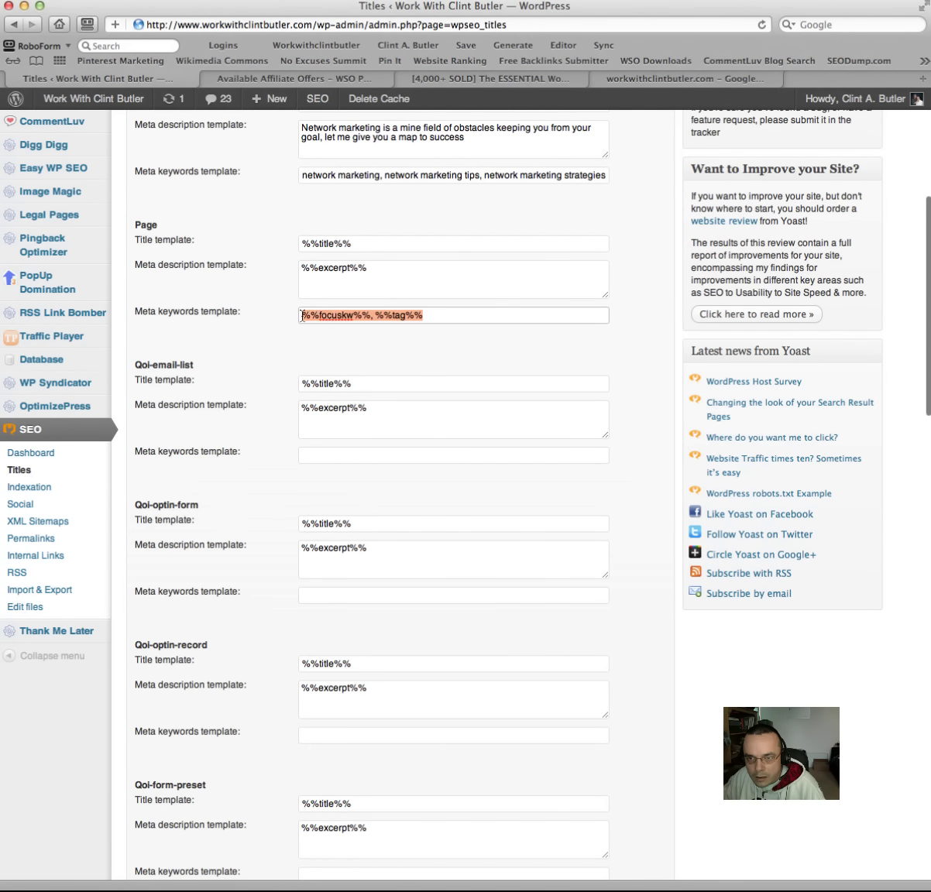
key("super+c")
left_click(337, 454)
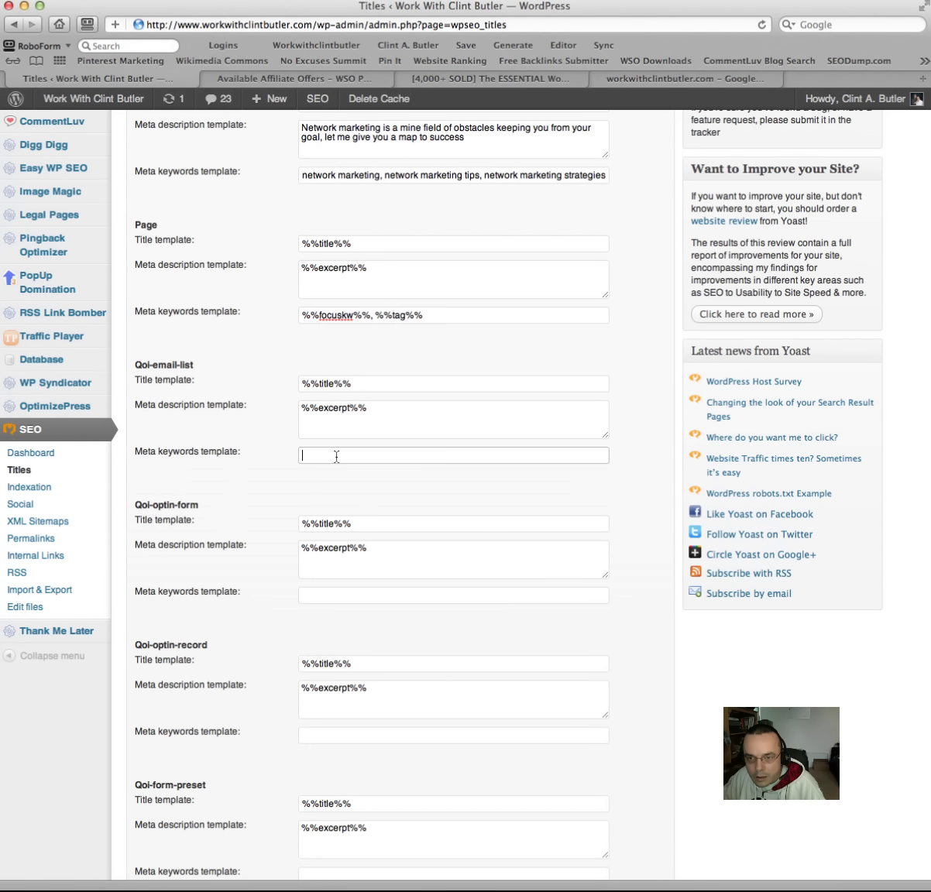
key("super+v")
Step: Set the meta keywords templates of Qoi-optin-form and Qoi-optin-record to %%focuskw%%, %%tag%%
scroll(294, 465, "down", 4)
left_click(312, 454)
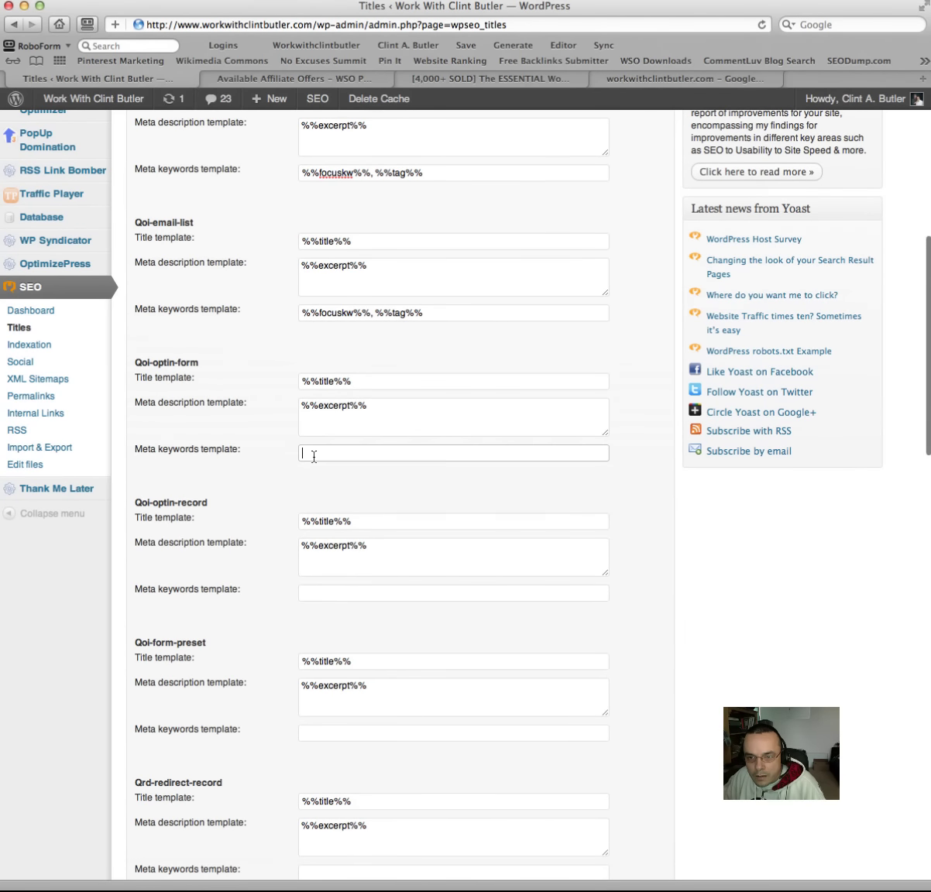
key("super+v")
scroll(277, 468, "down", 1)
scroll(294, 465, "down", 3)
left_click(313, 458)
key("super+v")
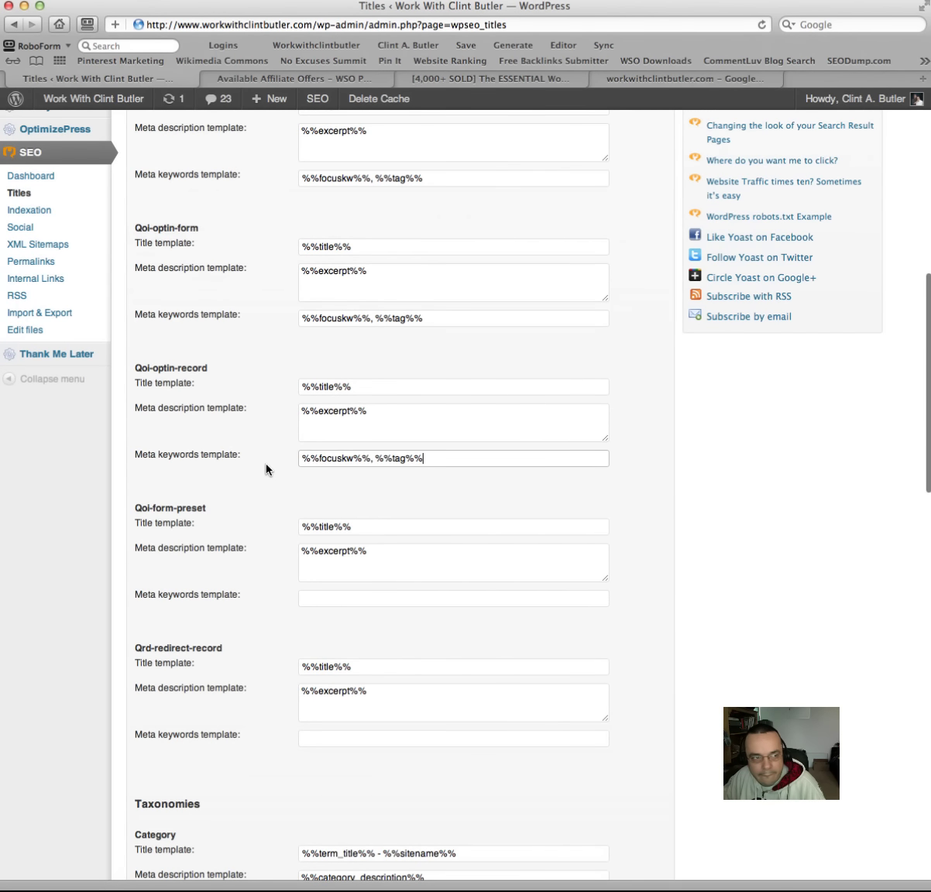
Step: Set the meta keywords templates of Qoi-form-preset and Qrd-redirect-record to %%focuskw%%, %%tag%%
scroll(266, 469, "down", 1)
scroll(266, 469, "down", 3)
left_click(307, 457)
key("super+v")
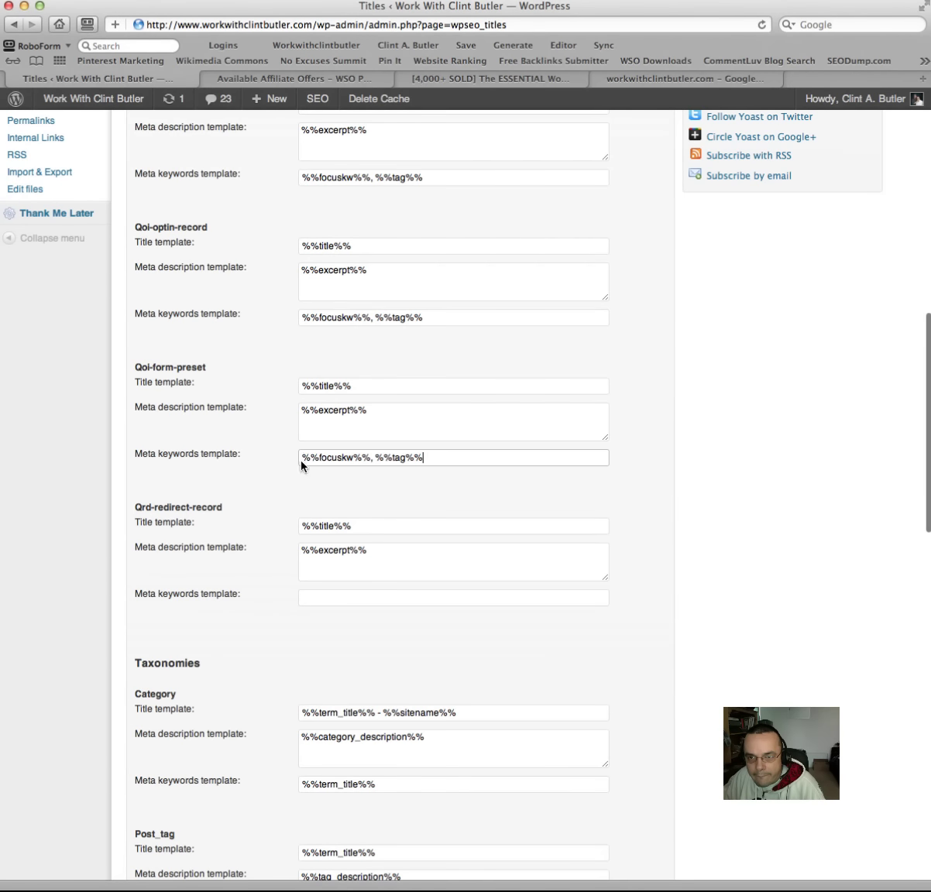
scroll(290, 473, "down", 2)
scroll(294, 485, "down", 3)
left_click(323, 487)
key("super+v")
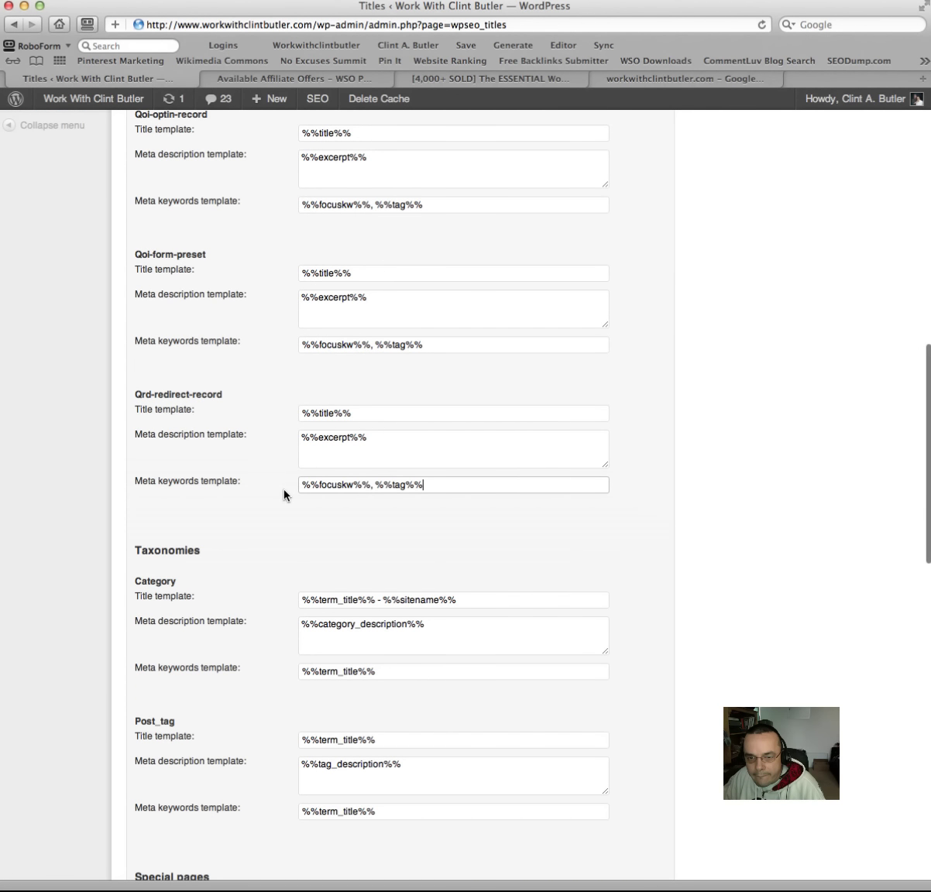
Step: Examine the Taxonomies and Special pages templates and the list of available variables under Help on Title Settings
scroll(285, 494, "down", 5)
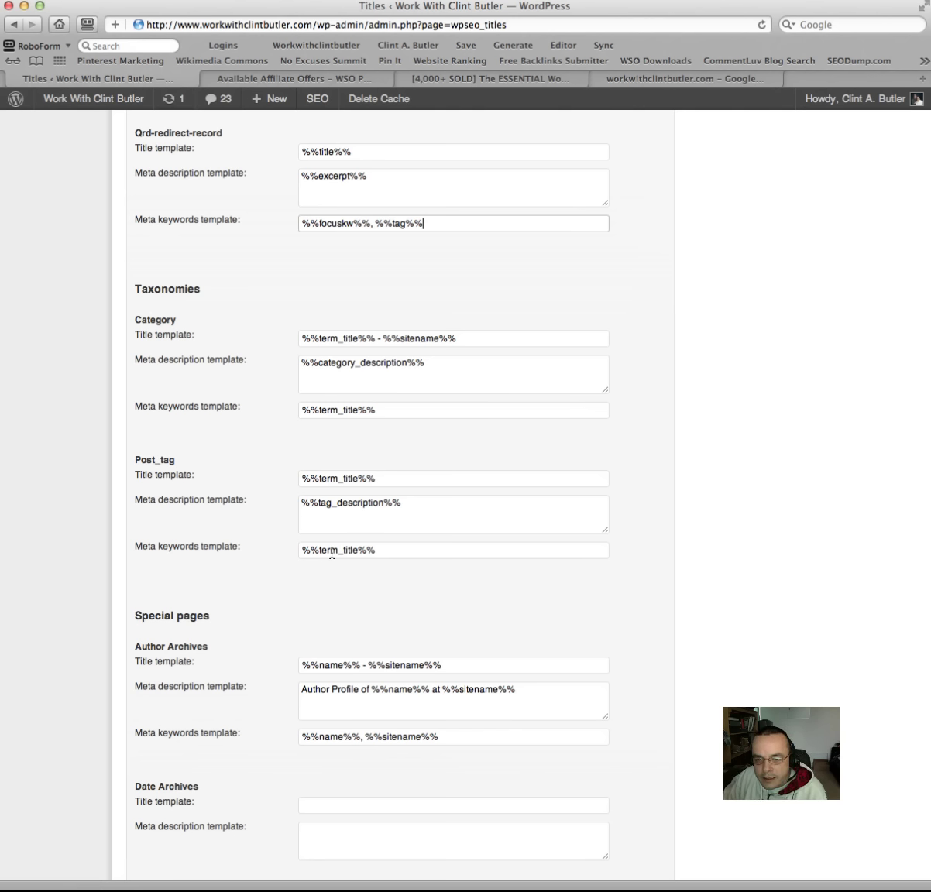
scroll(248, 520, "down", 15)
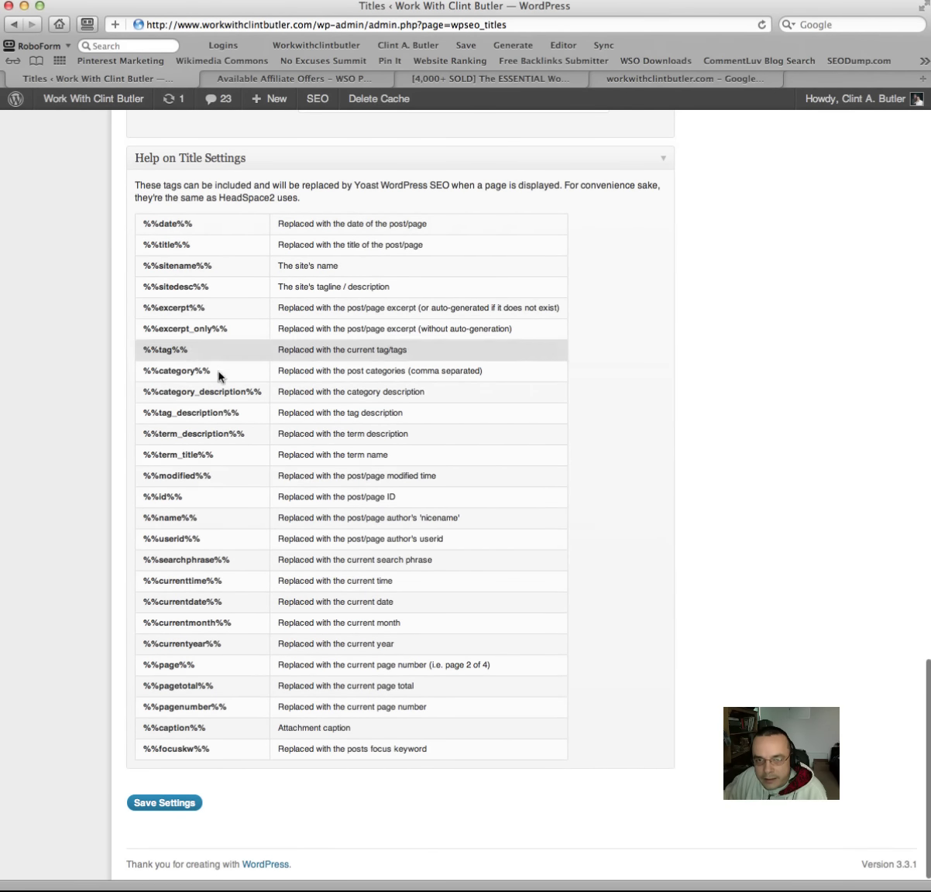
scroll(233, 337, "up", 8)
scroll(251, 344, "up", 5)
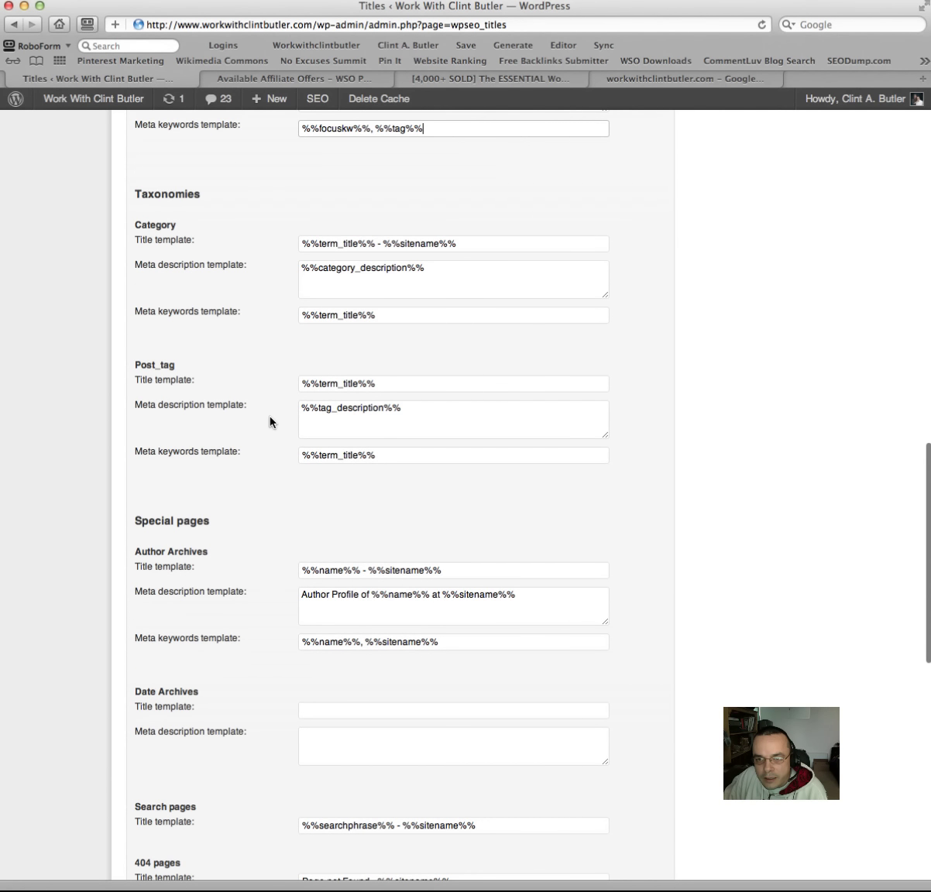
scroll(270, 420, "down", 2)
scroll(269, 422, "down", 2)
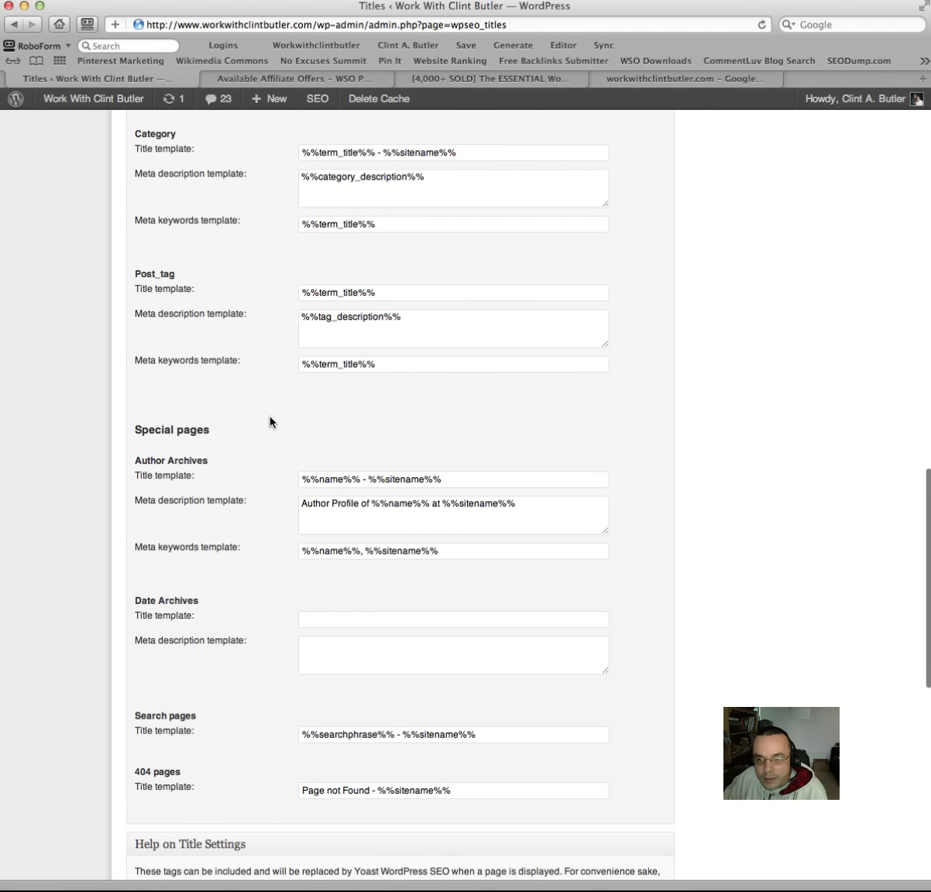
scroll(270, 422, "down", 1)
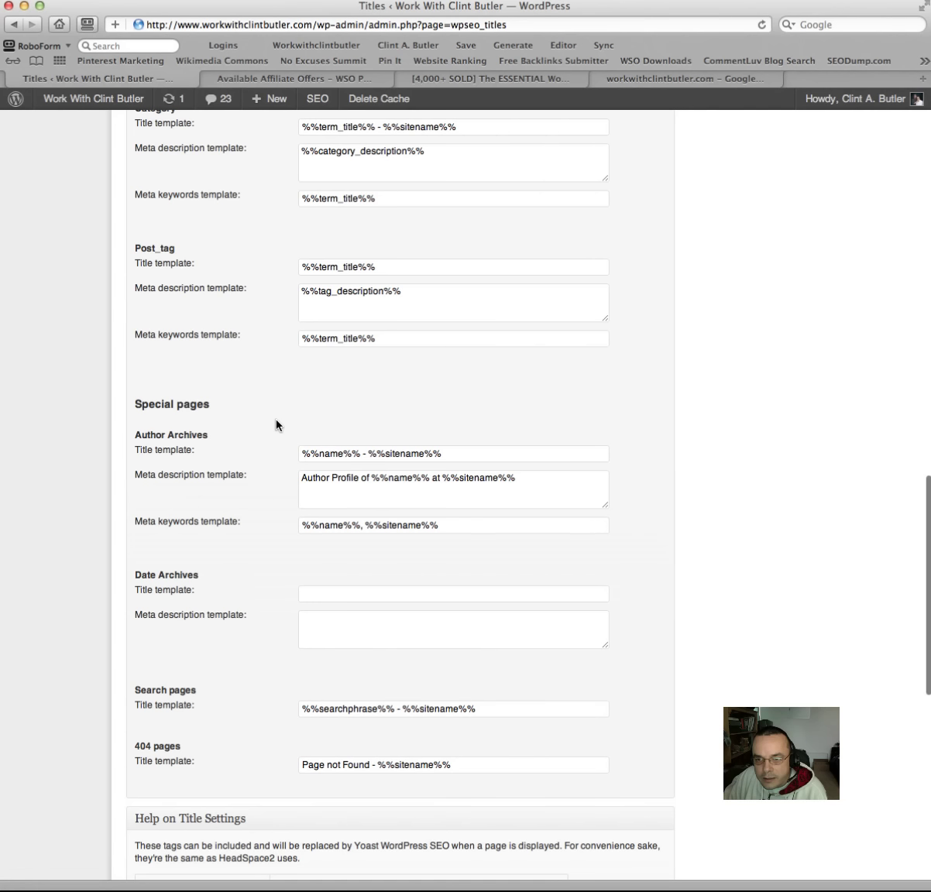
Step: Replace the hyphen between %%name%% and %%sitename%% in the Author Archives title template with a vertical bar (|)
left_click(368, 456)
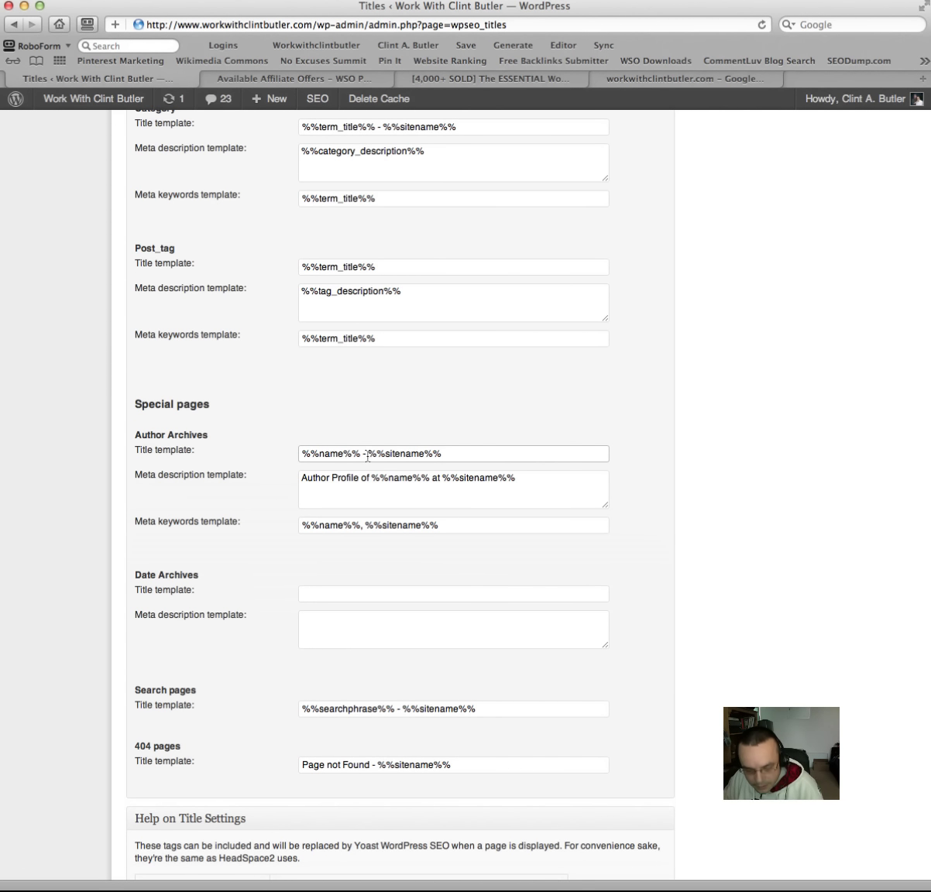
key("BackSpace")
key("BackSpace")
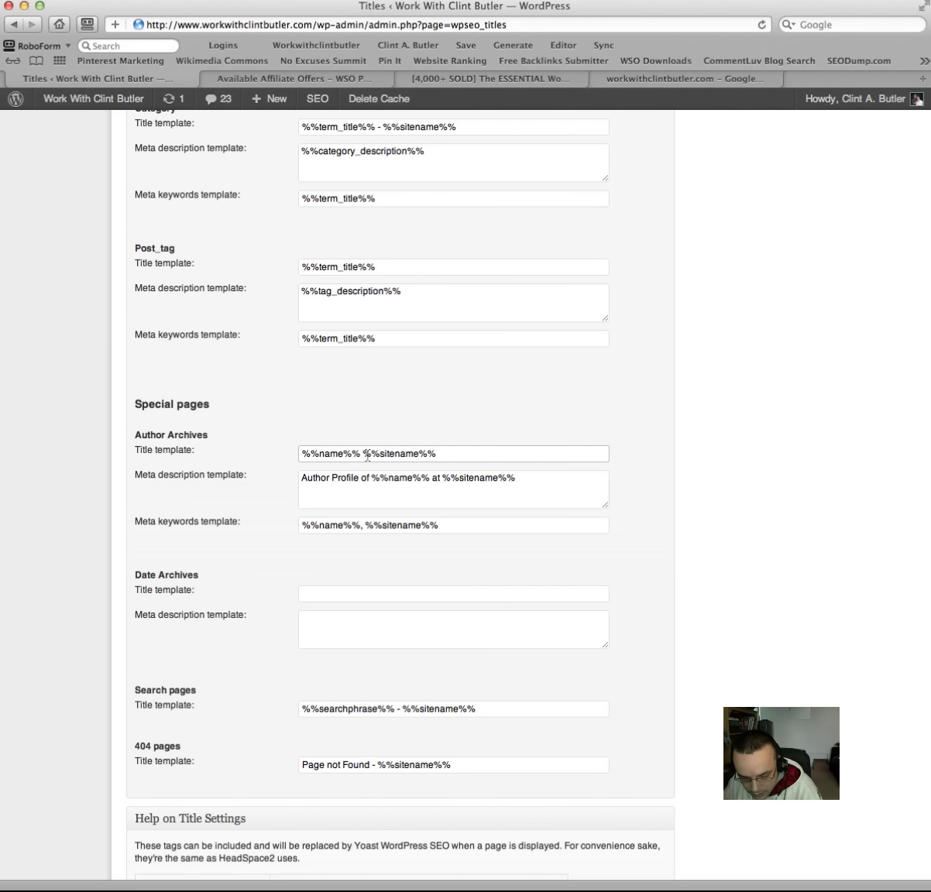
type("|")
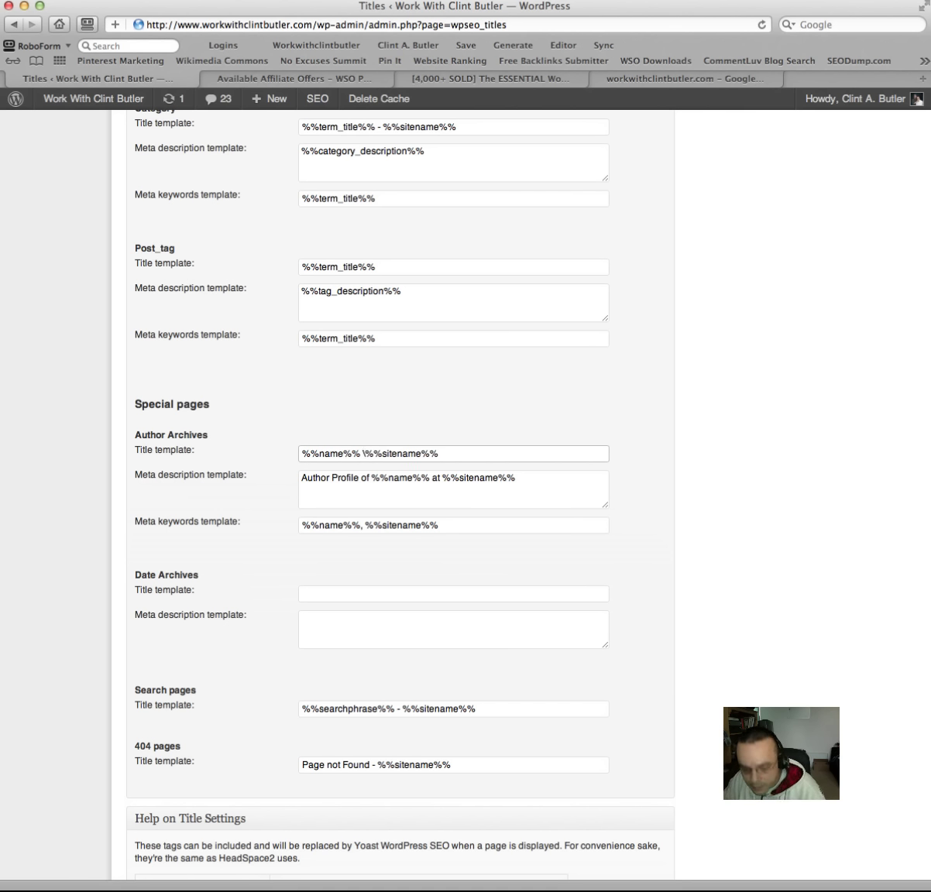
key("BackSpace")
type("|")
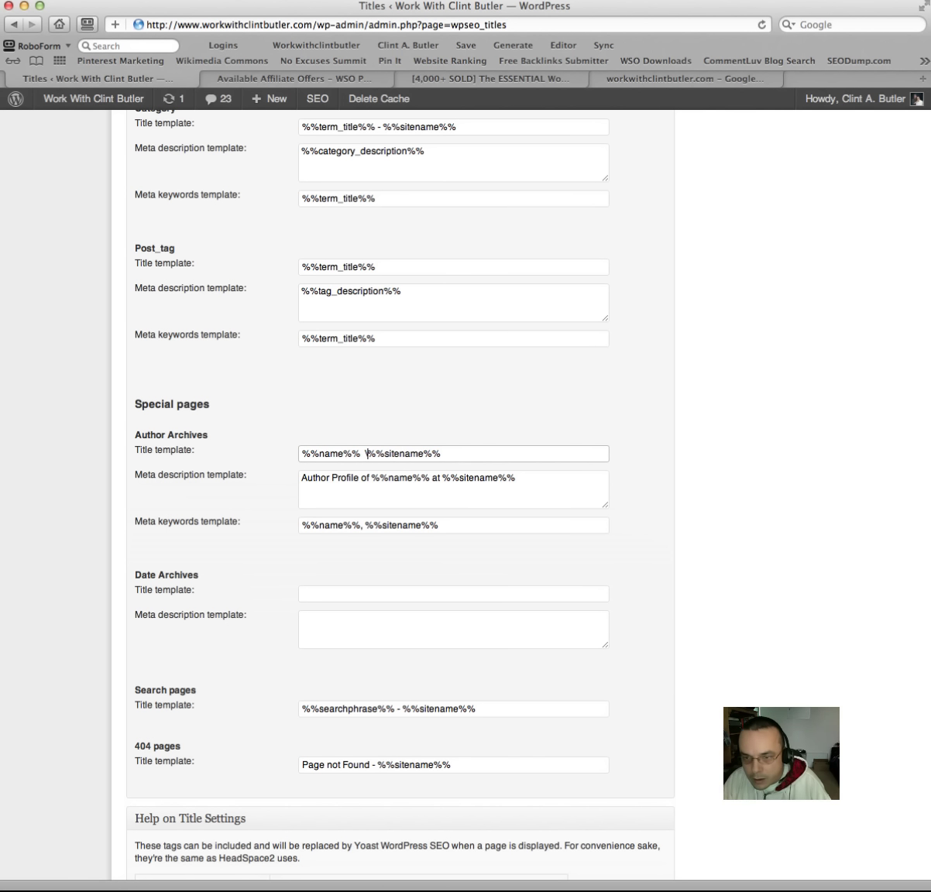
key("BackSpace")
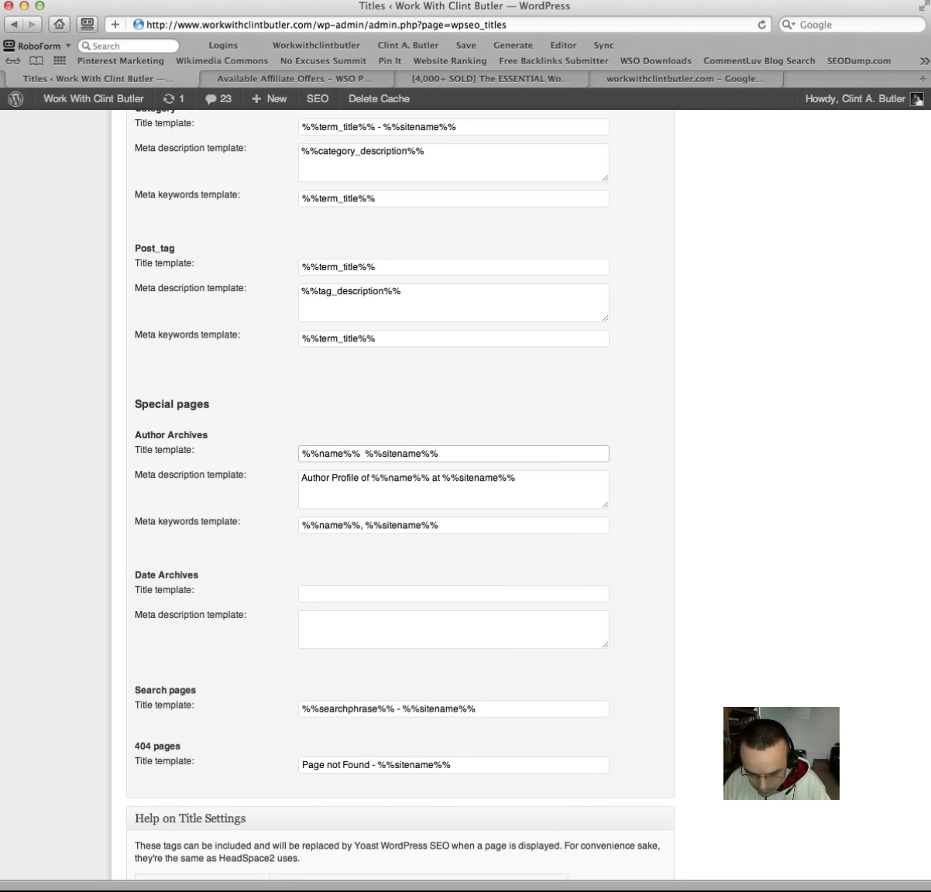
type("|")
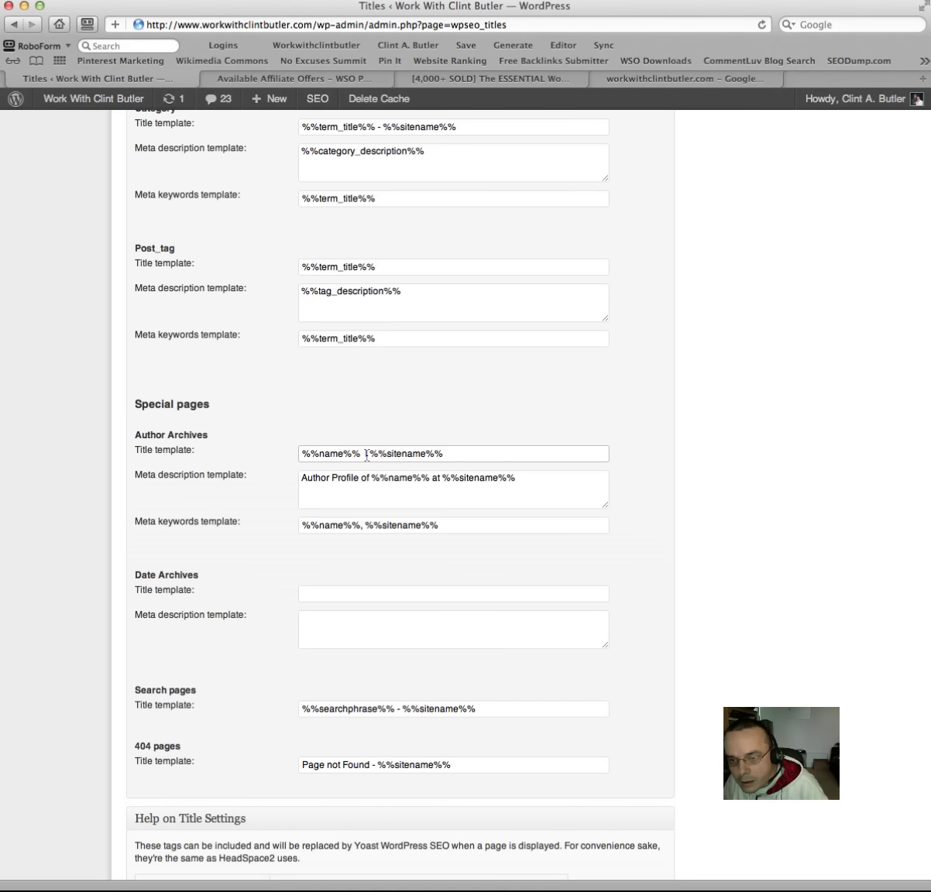
Step: Replace the Category title template with a copy of the Author Archives title template, %%name%% | %%sitename%%
scroll(299, 480, "up", 3)
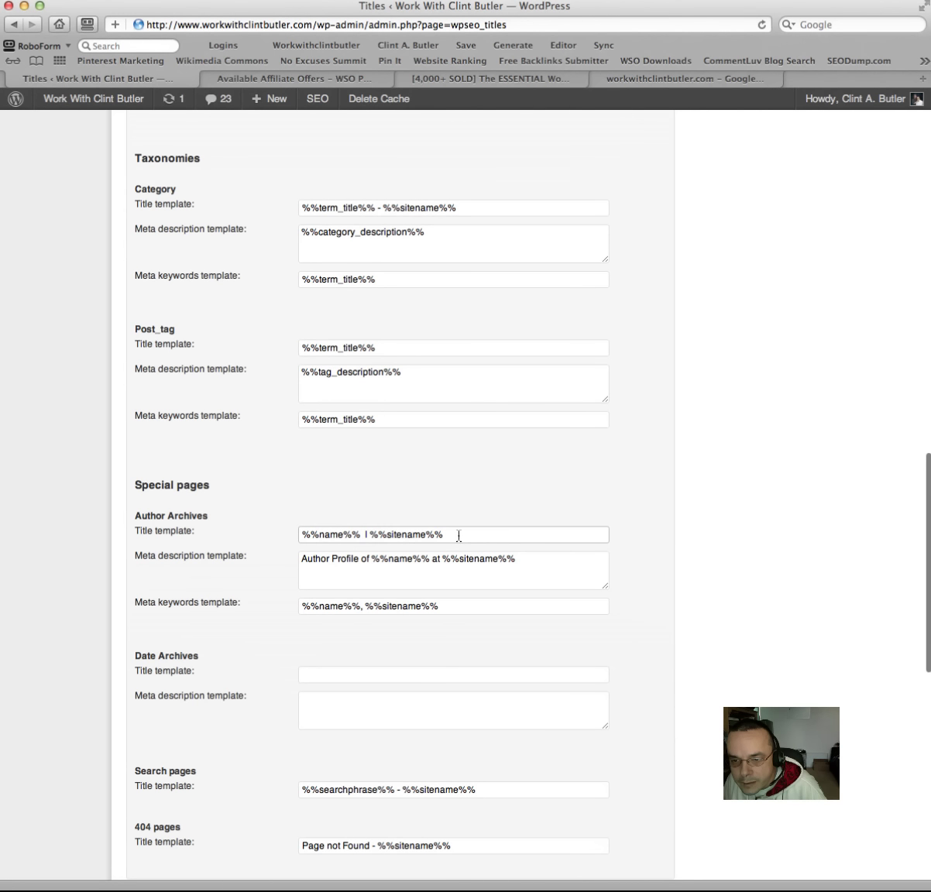
left_click_drag(459, 535, 299, 533)
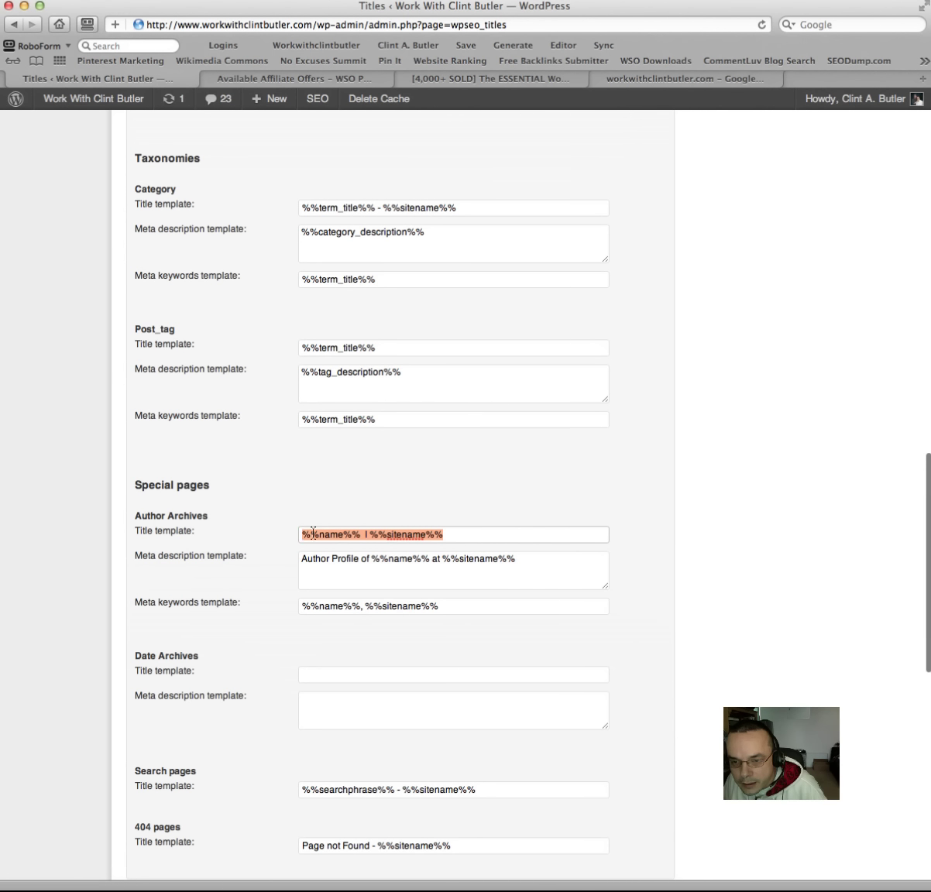
right_click(313, 533)
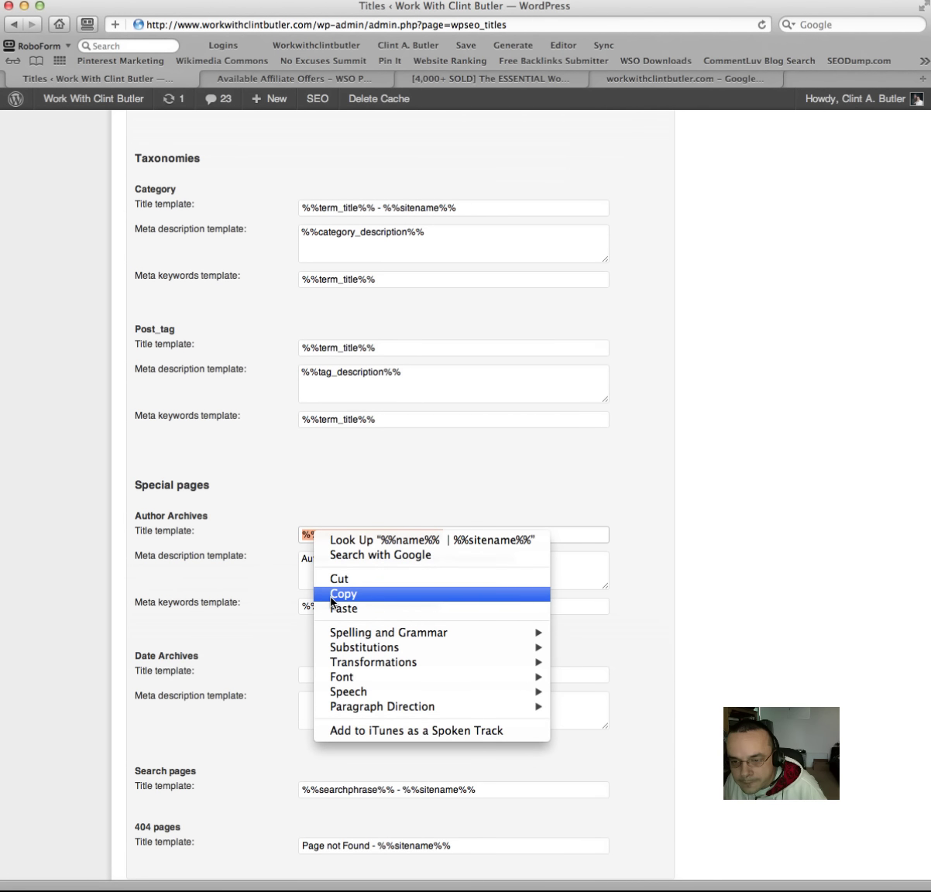
left_click(331, 595)
scroll(580, 465, "up", 5)
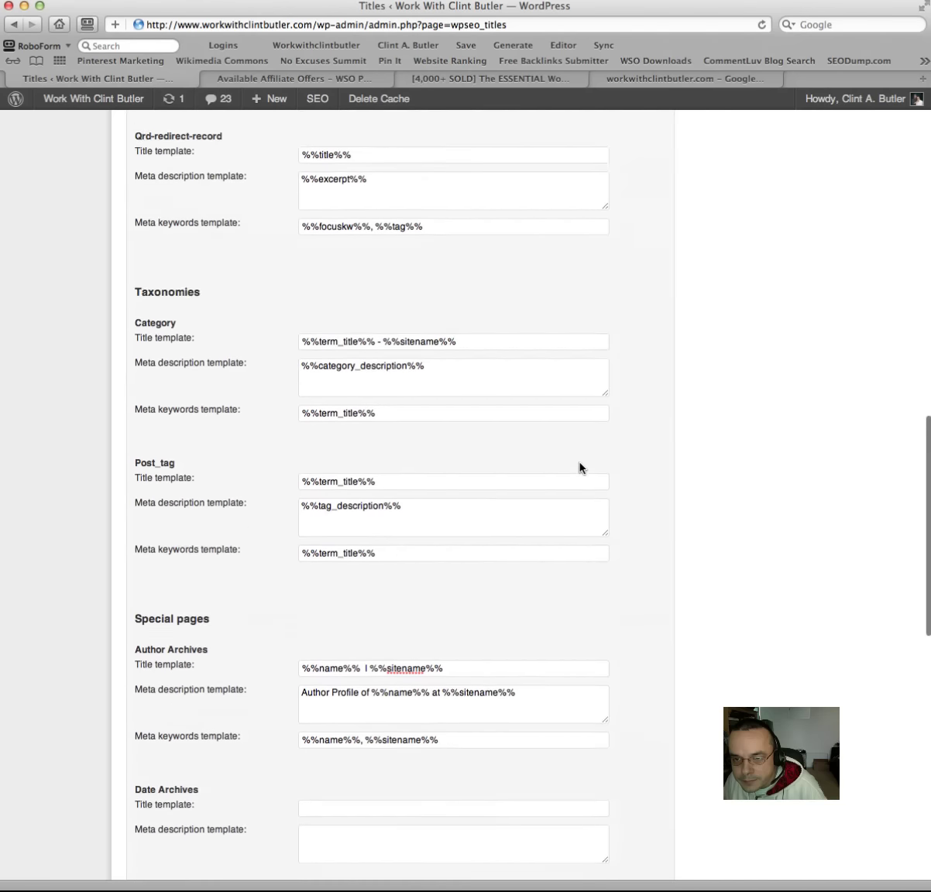
scroll(579, 467, "up", 1)
left_click_drag(489, 361, 268, 362)
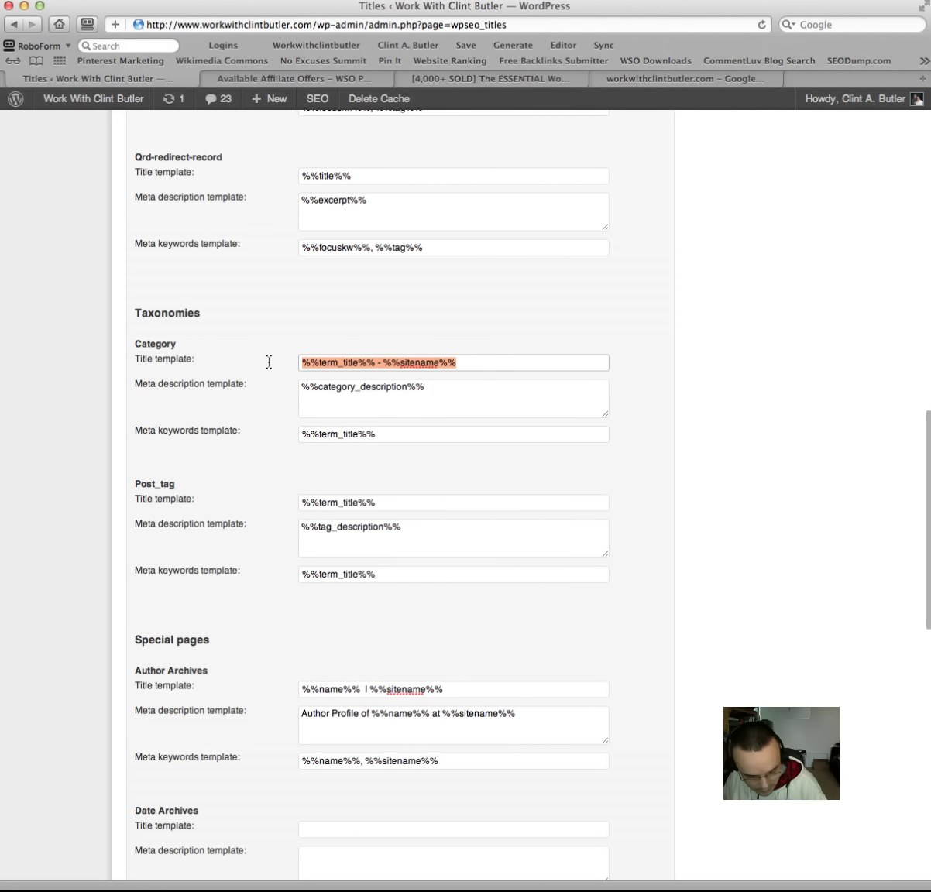
key("super+v")
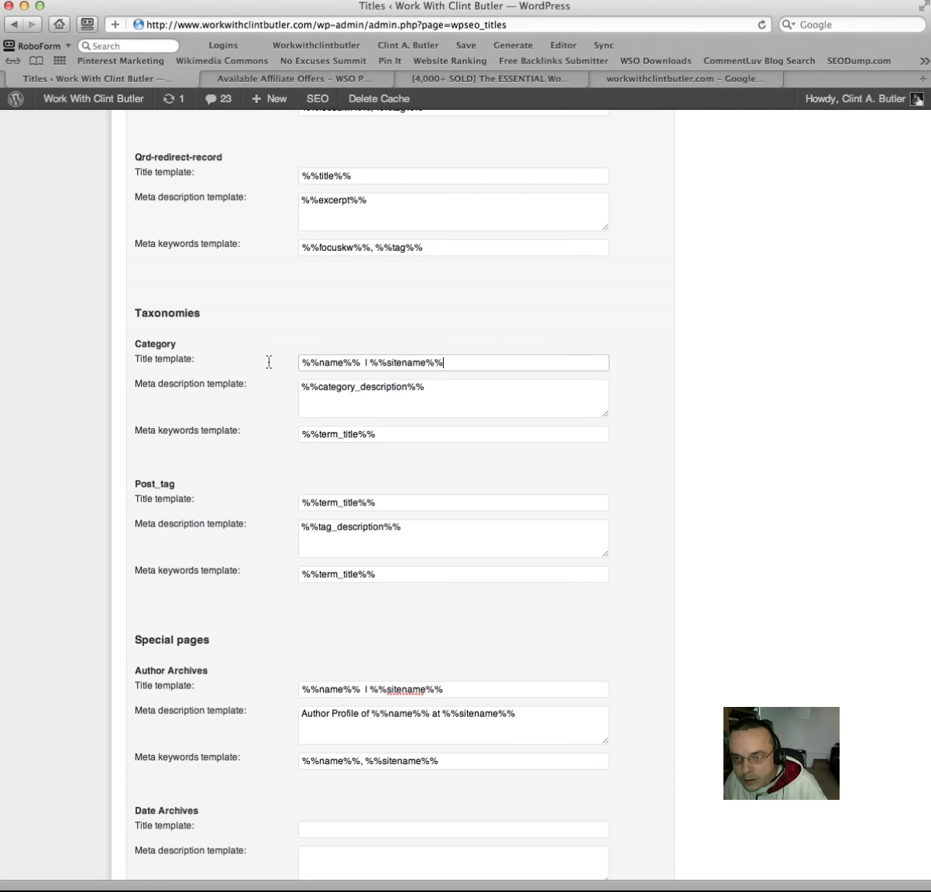
Step: Review the templates of the Qoi and Qrd content types and the Taxonomies section
scroll(269, 362, "up", 7)
scroll(268, 362, "up", 7)
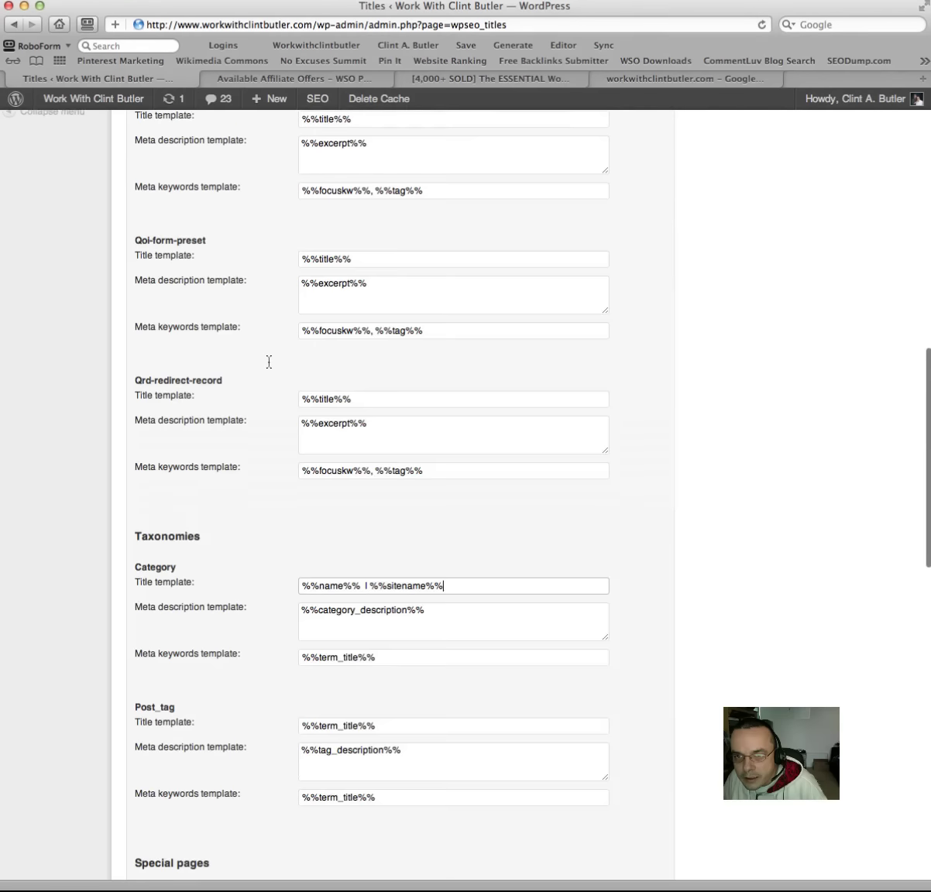
scroll(269, 361, "up", 3)
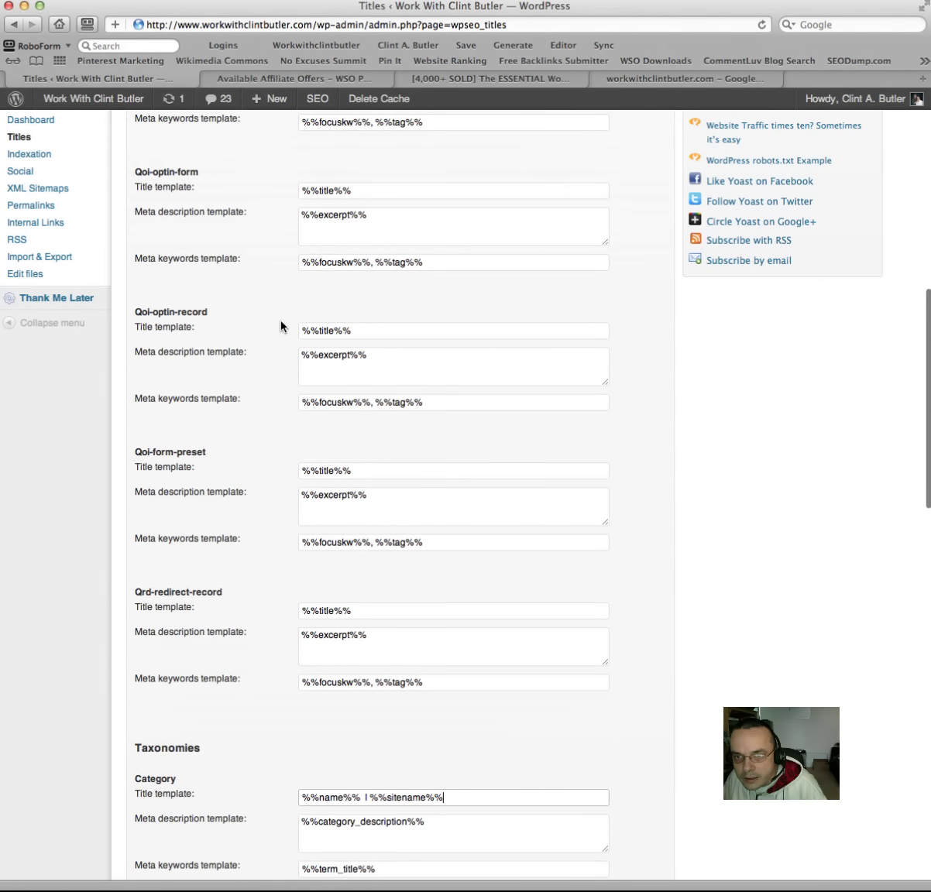
scroll(279, 297, "up", 5)
scroll(279, 297, "up", 10)
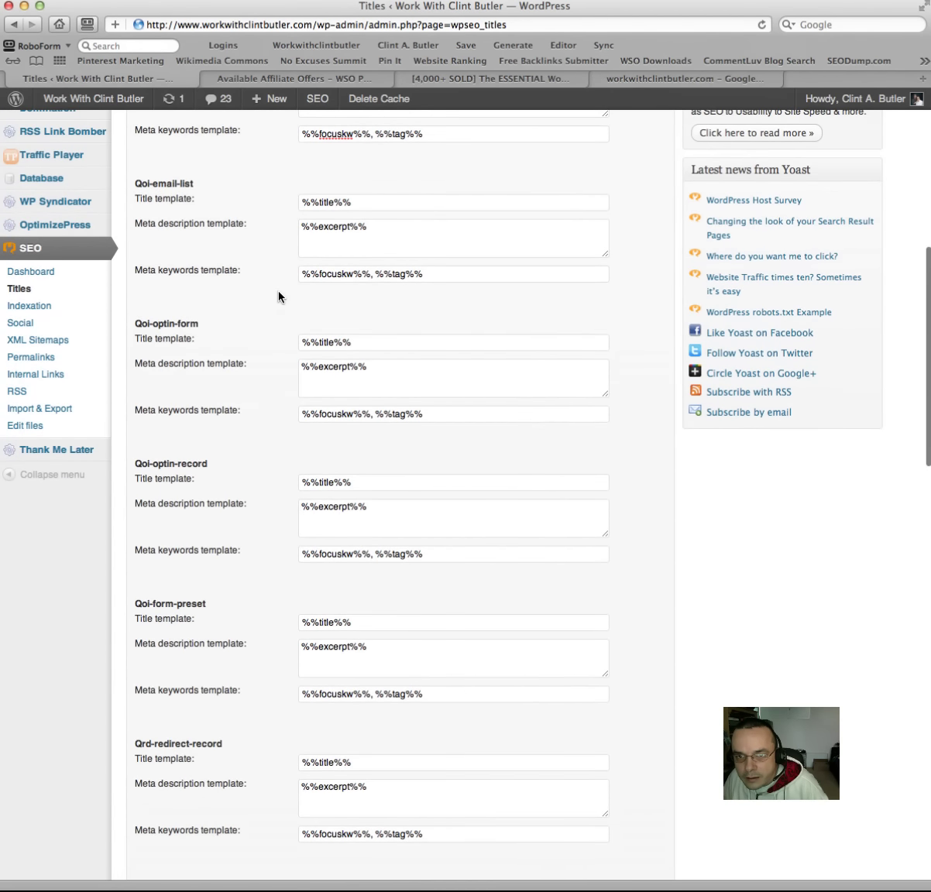
scroll(279, 297, "down", 13)
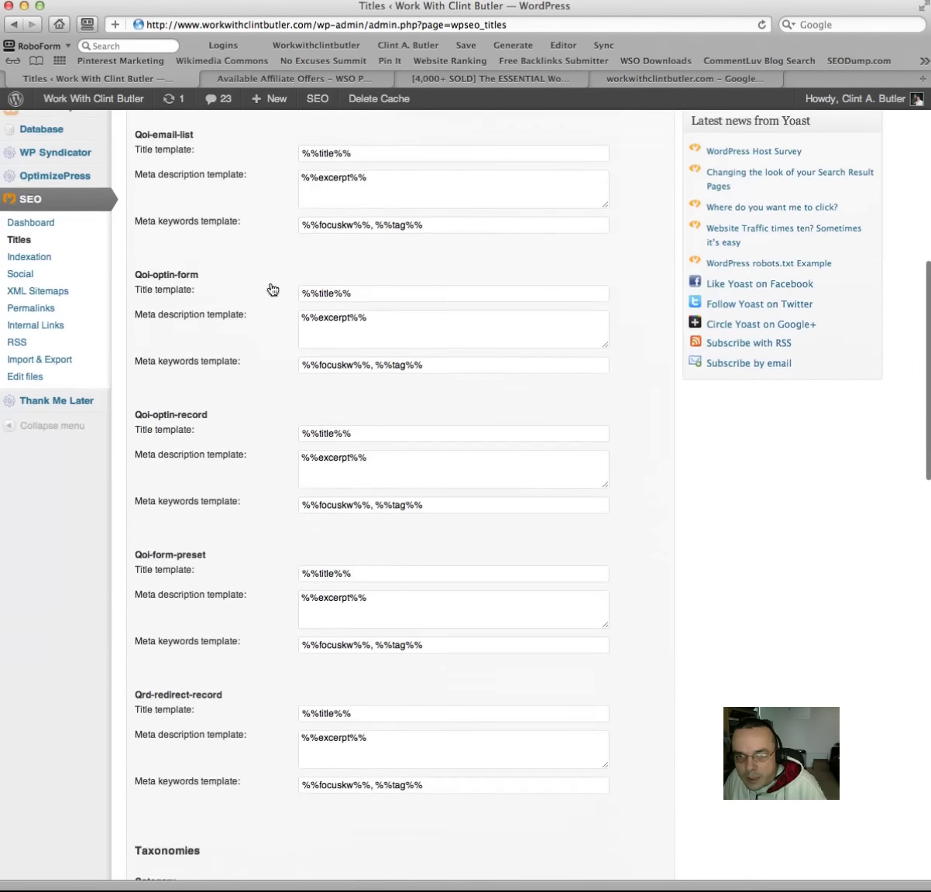
scroll(200, 229, "down", 3)
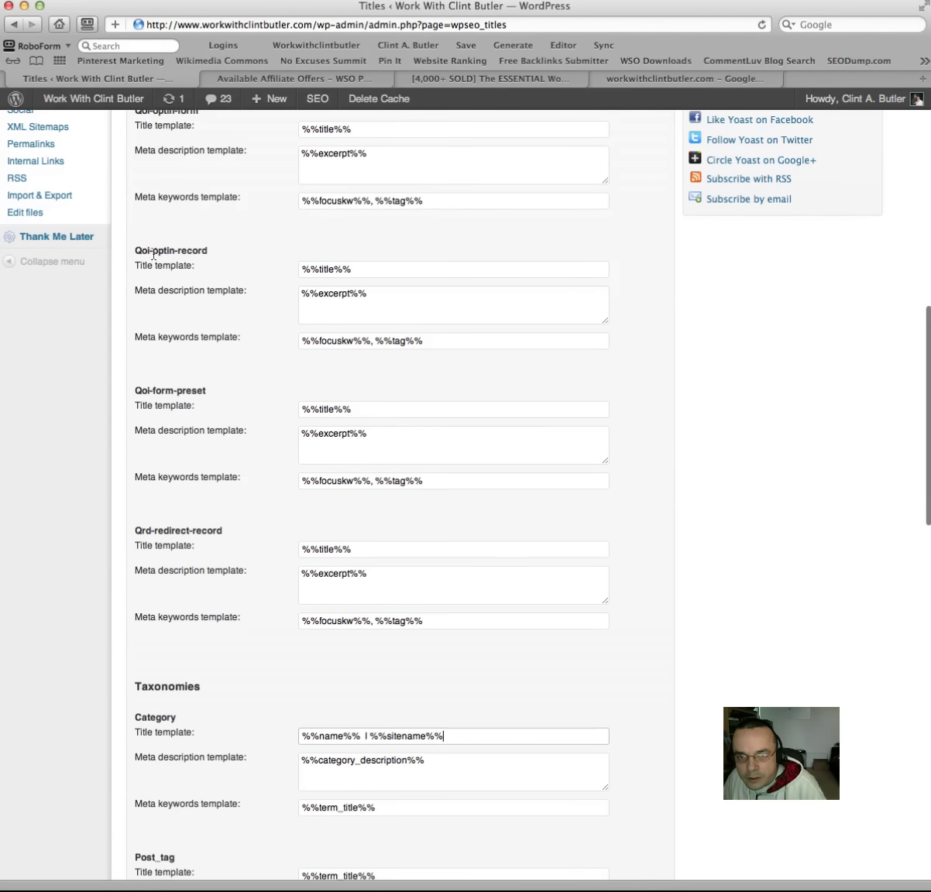
scroll(221, 255, "down", 12)
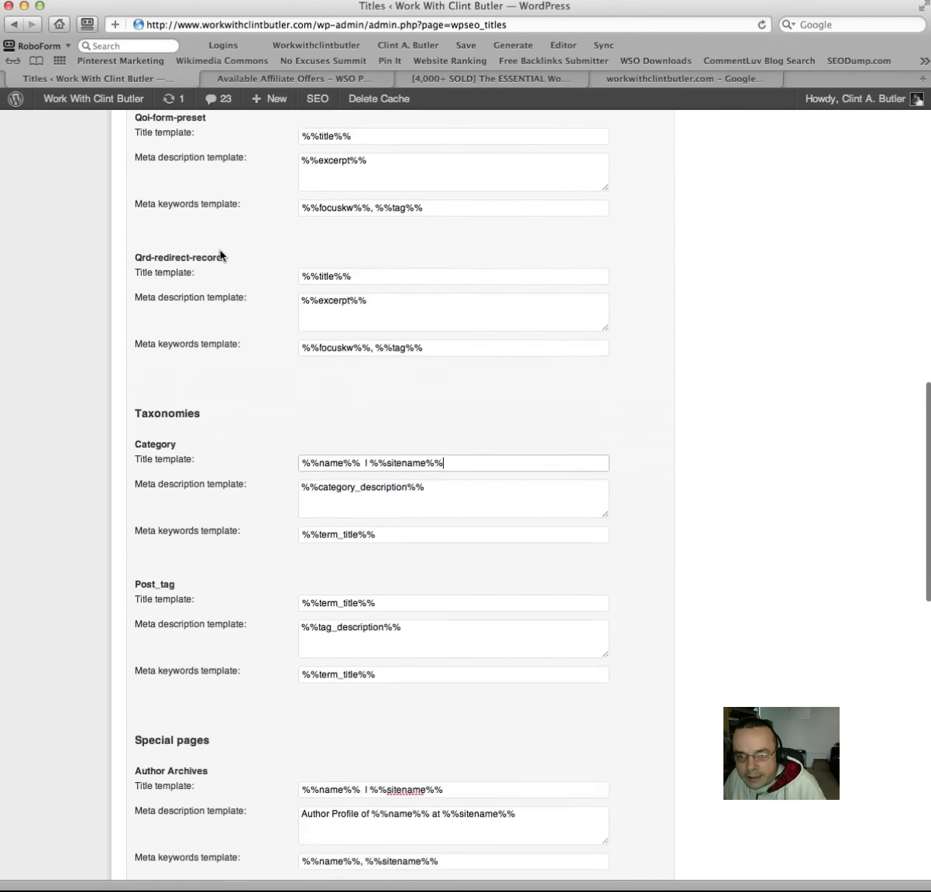
Step: Add a space between the vertical bar and %%sitename%% in both the Author Archives and the Category title templates
scroll(220, 256, "down", 10)
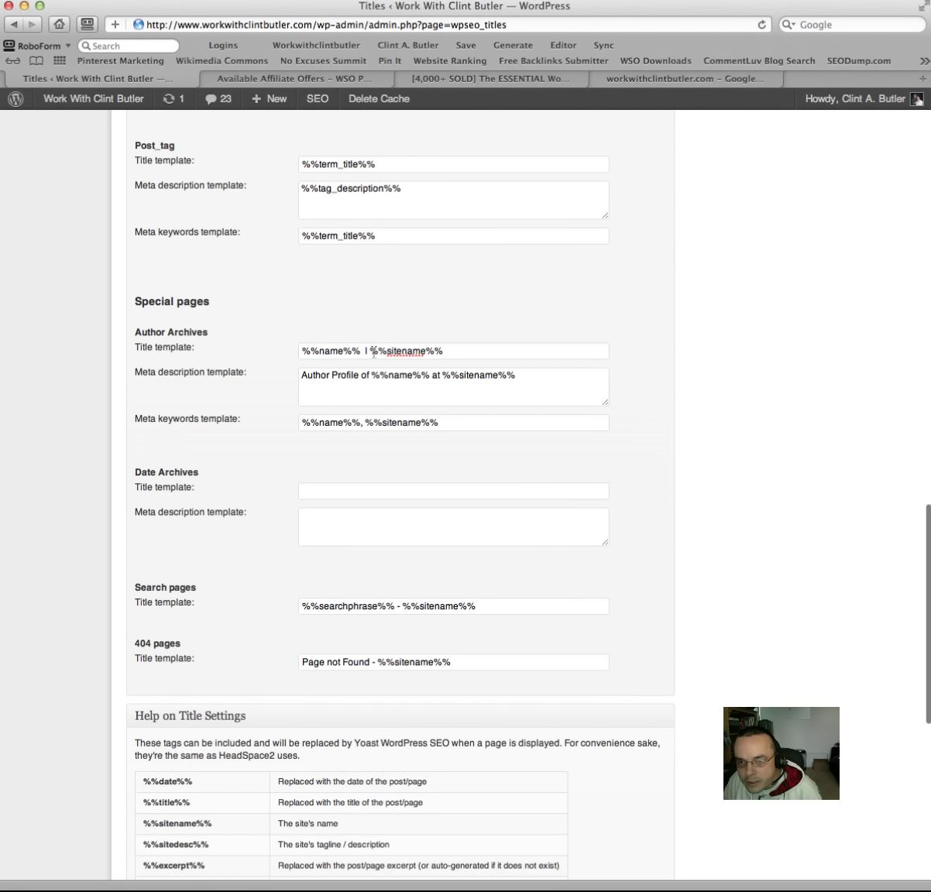
left_click(372, 352)
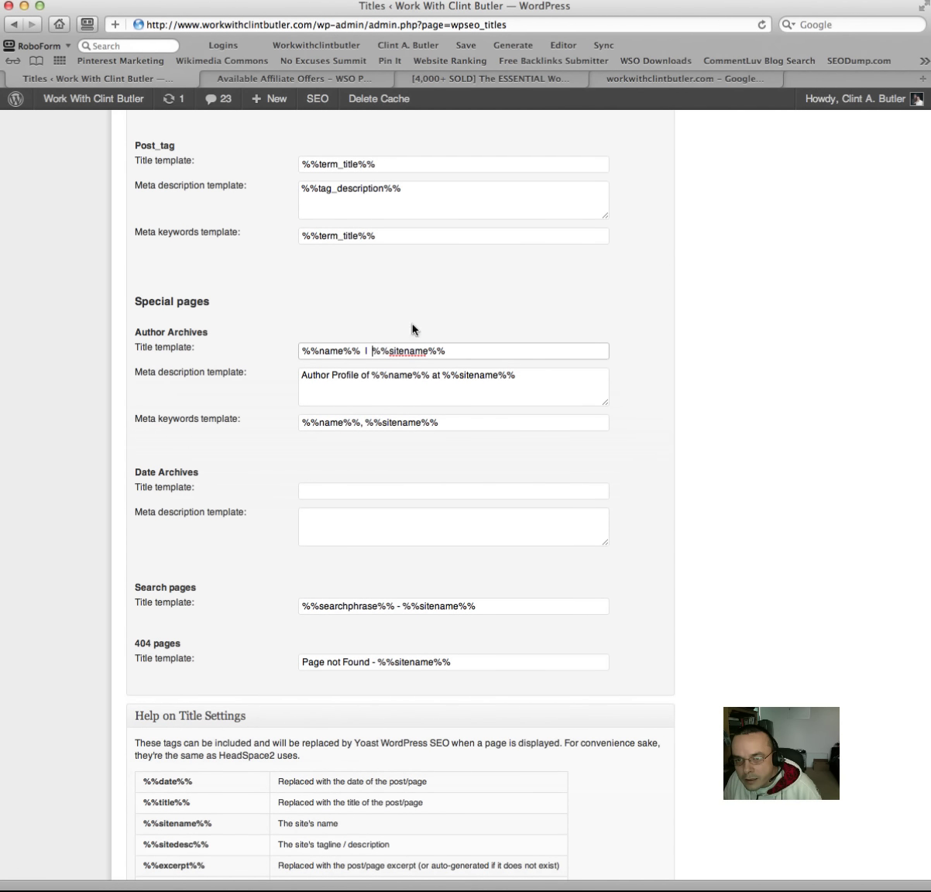
scroll(446, 316, "up", 3)
scroll(446, 316, "up", 6)
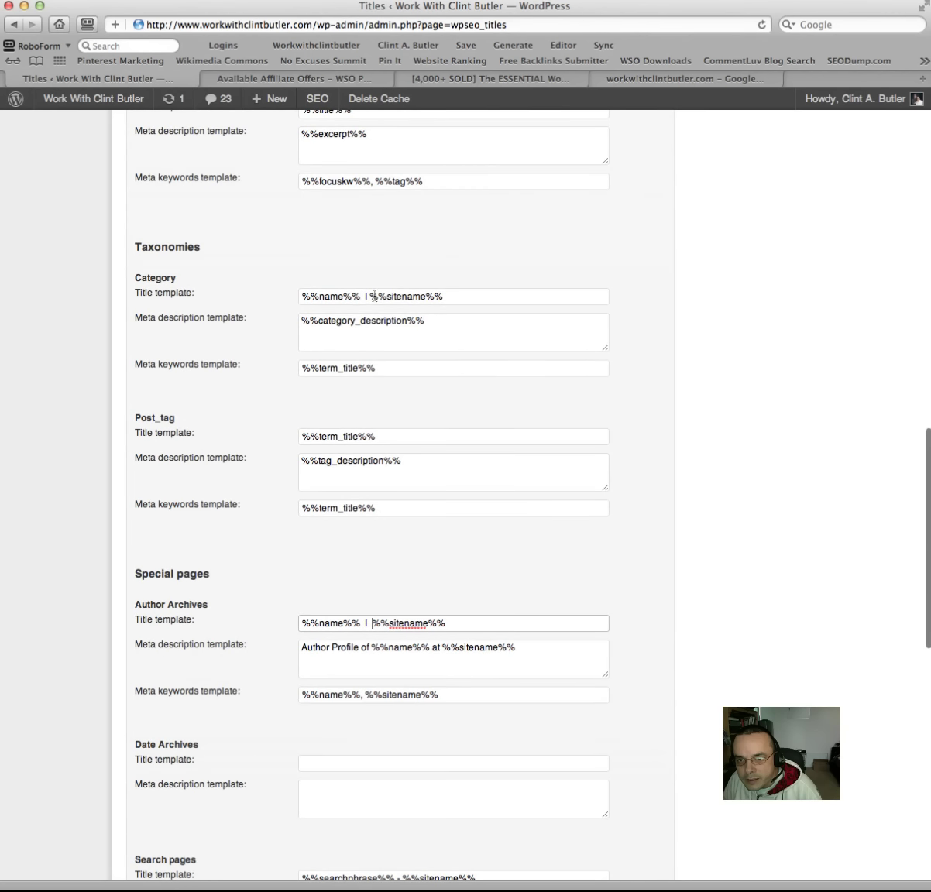
left_click(374, 295)
Step: Review the templates from Post down to 404 pages and the variables listed under Help on Title Settings
scroll(480, 308, "up", 8)
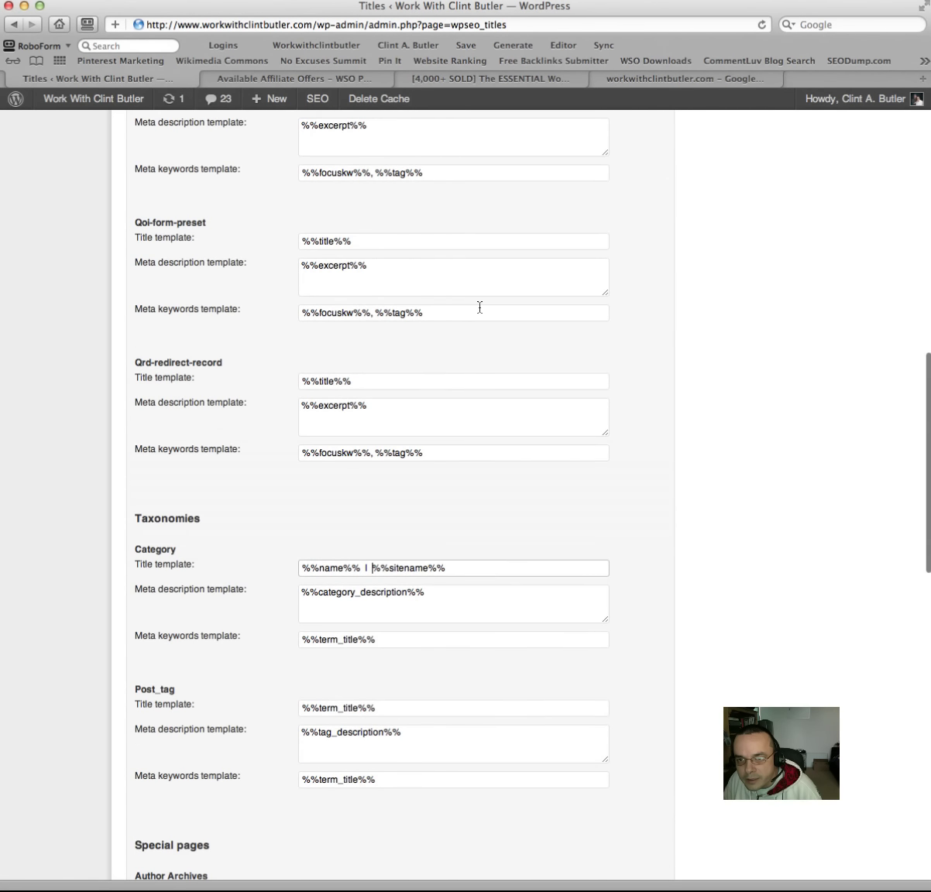
scroll(478, 307, "up", 5)
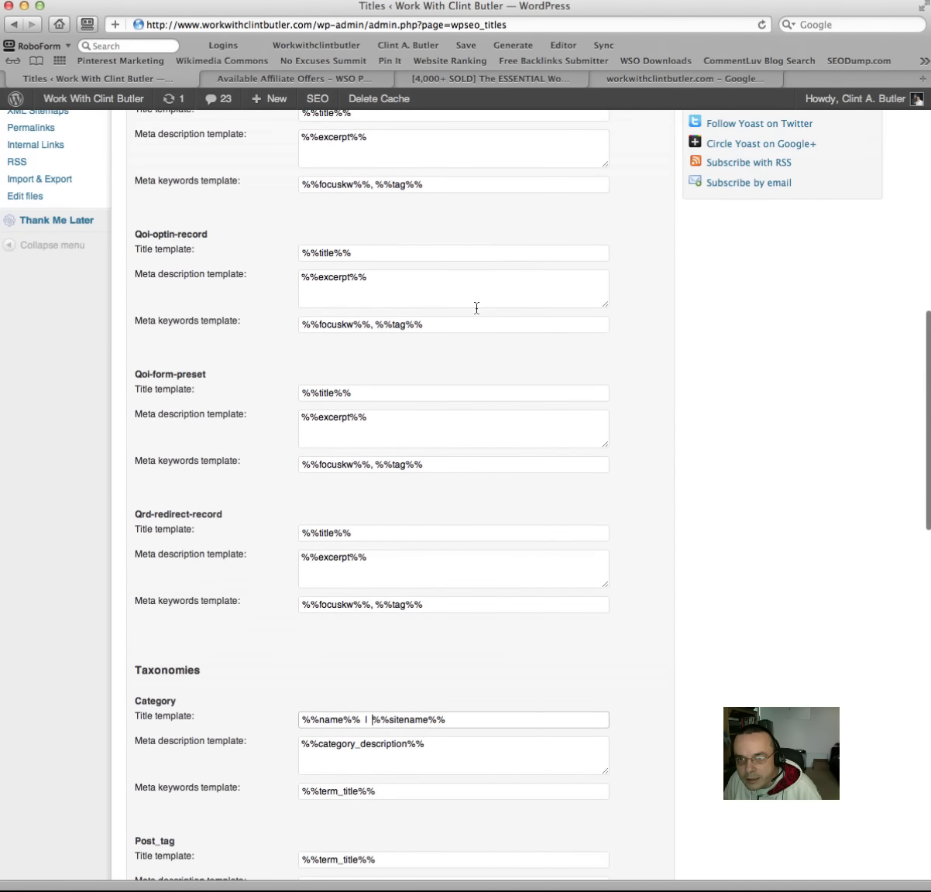
scroll(476, 308, "up", 15)
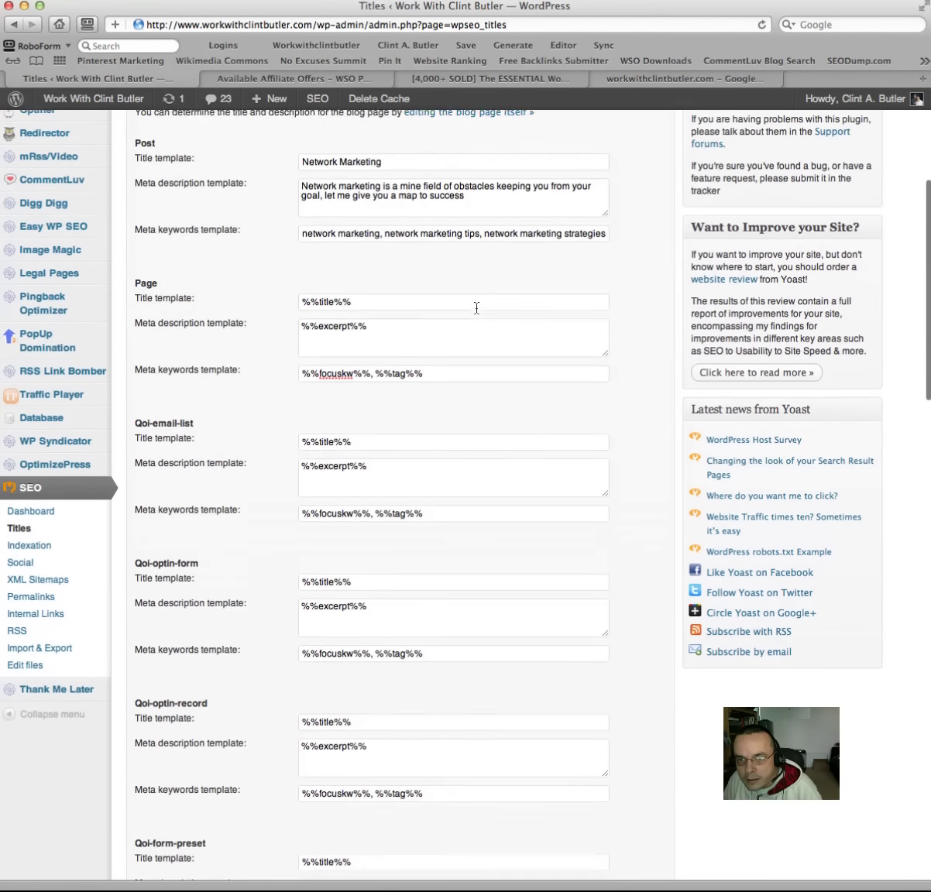
scroll(477, 307, "down", 20)
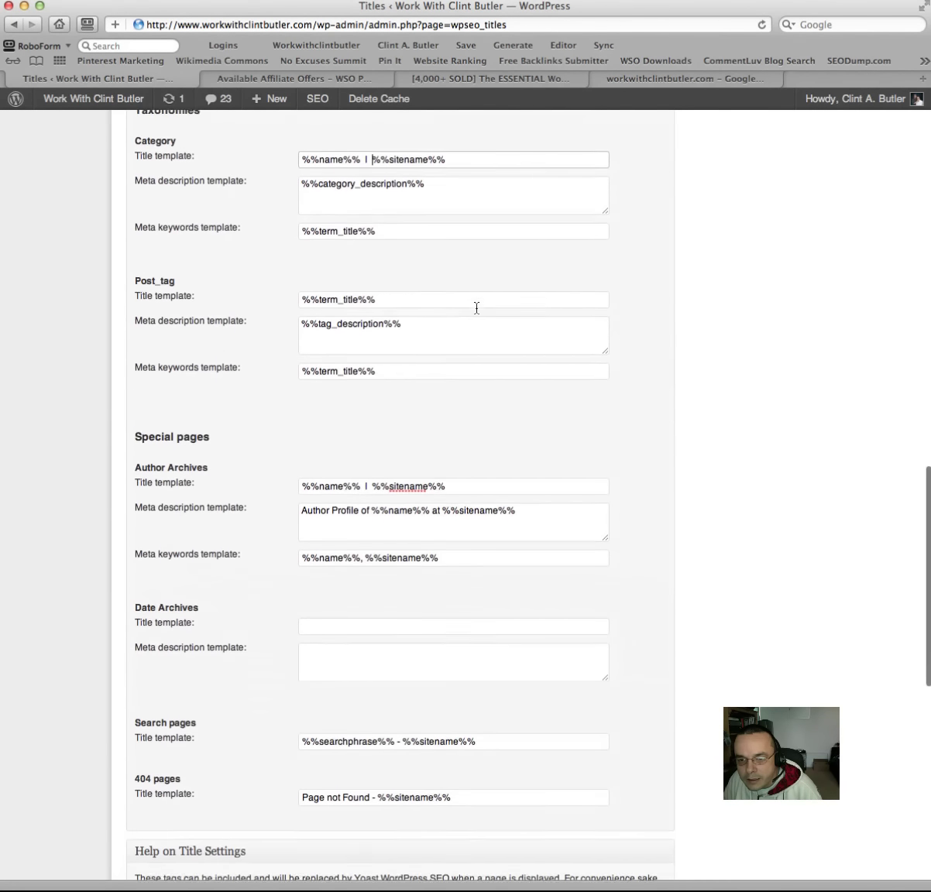
scroll(477, 307, "down", 5)
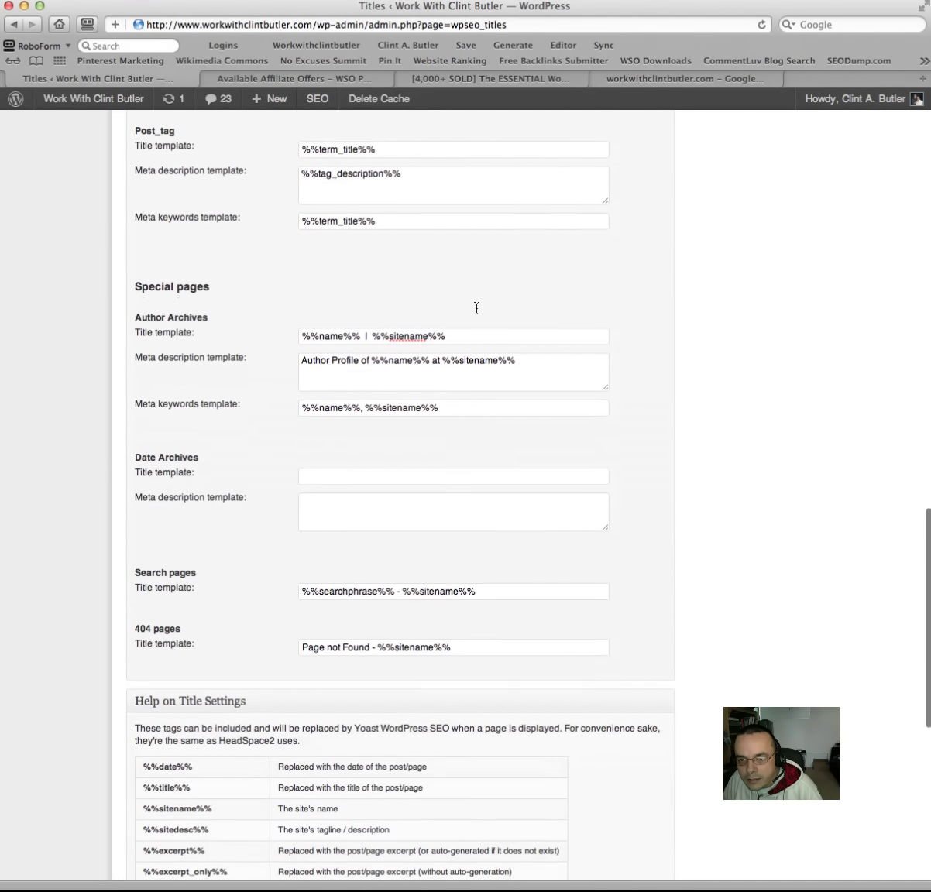
scroll(476, 308, "down", 3)
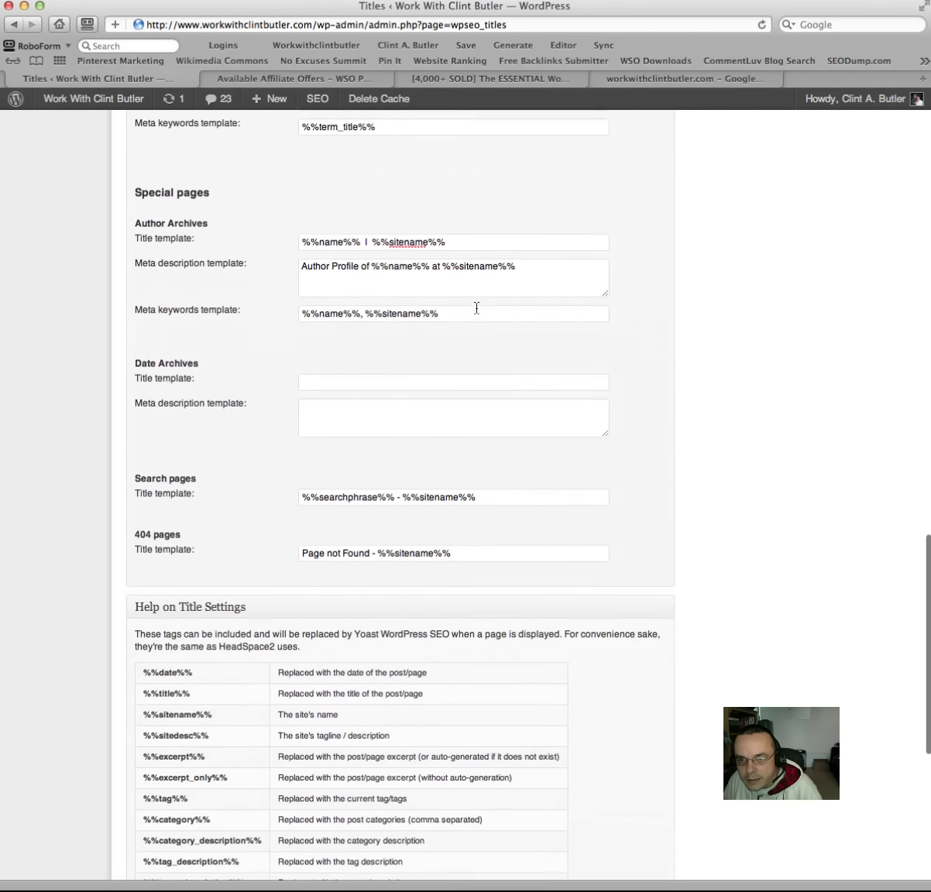
scroll(477, 308, "down", 5)
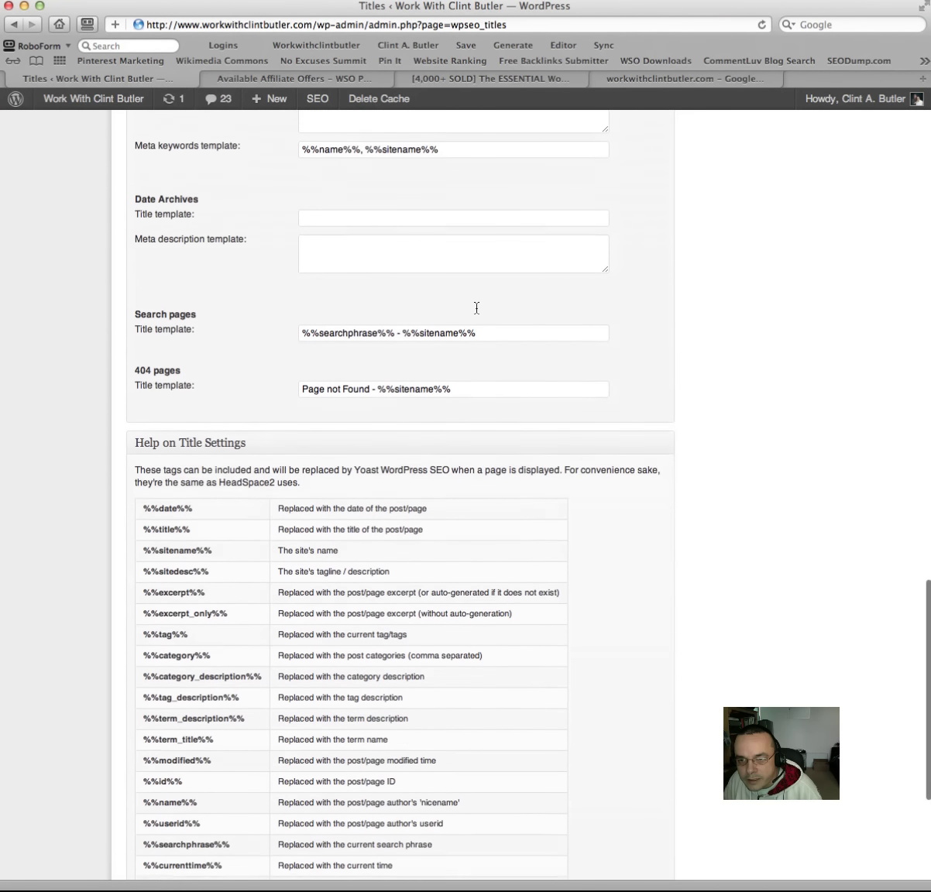
scroll(476, 307, "down", 2)
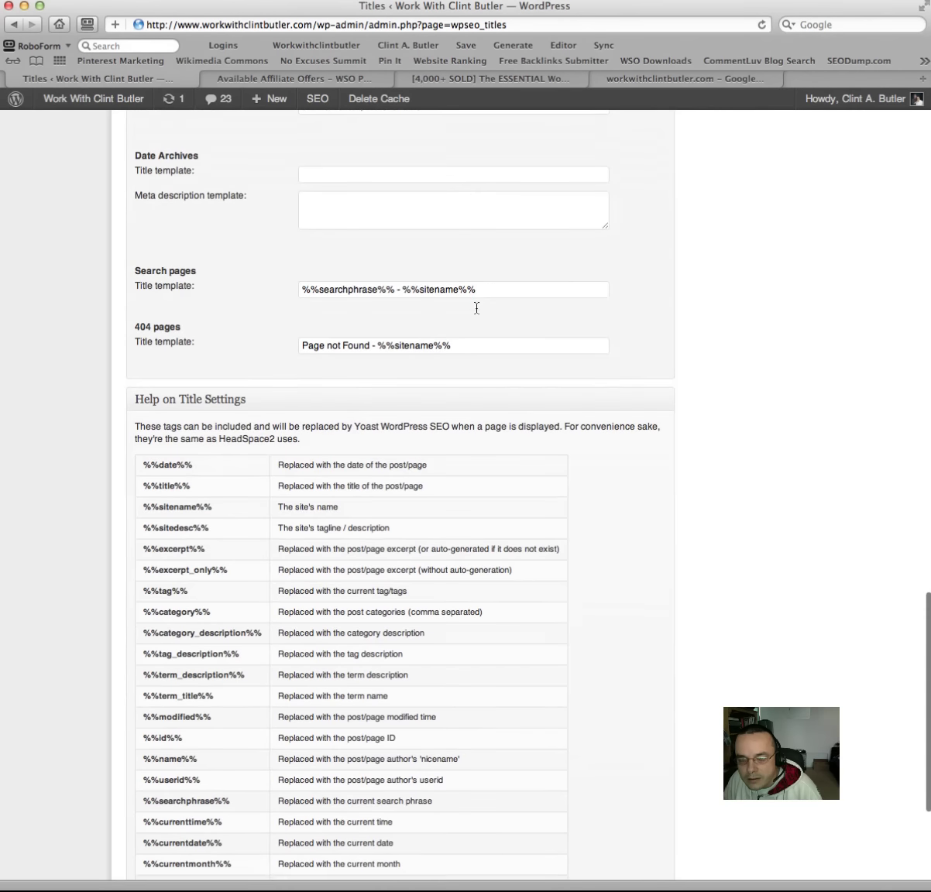
scroll(476, 307, "down", 2)
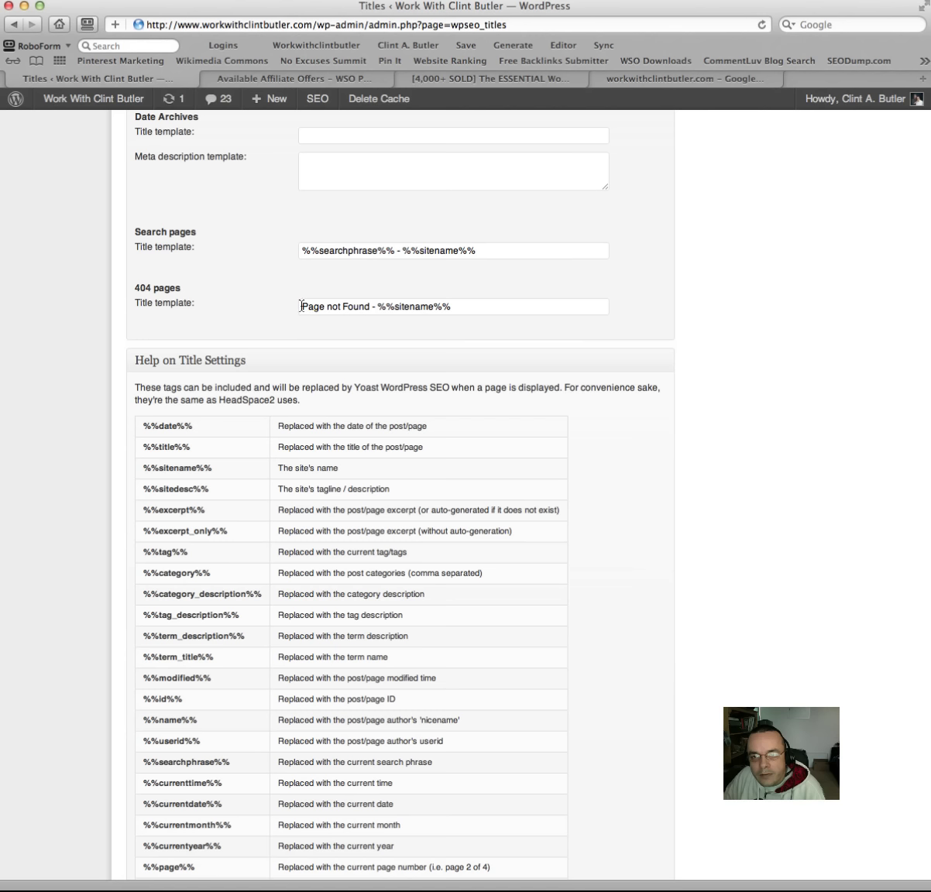
left_click_drag(301, 306, 487, 305)
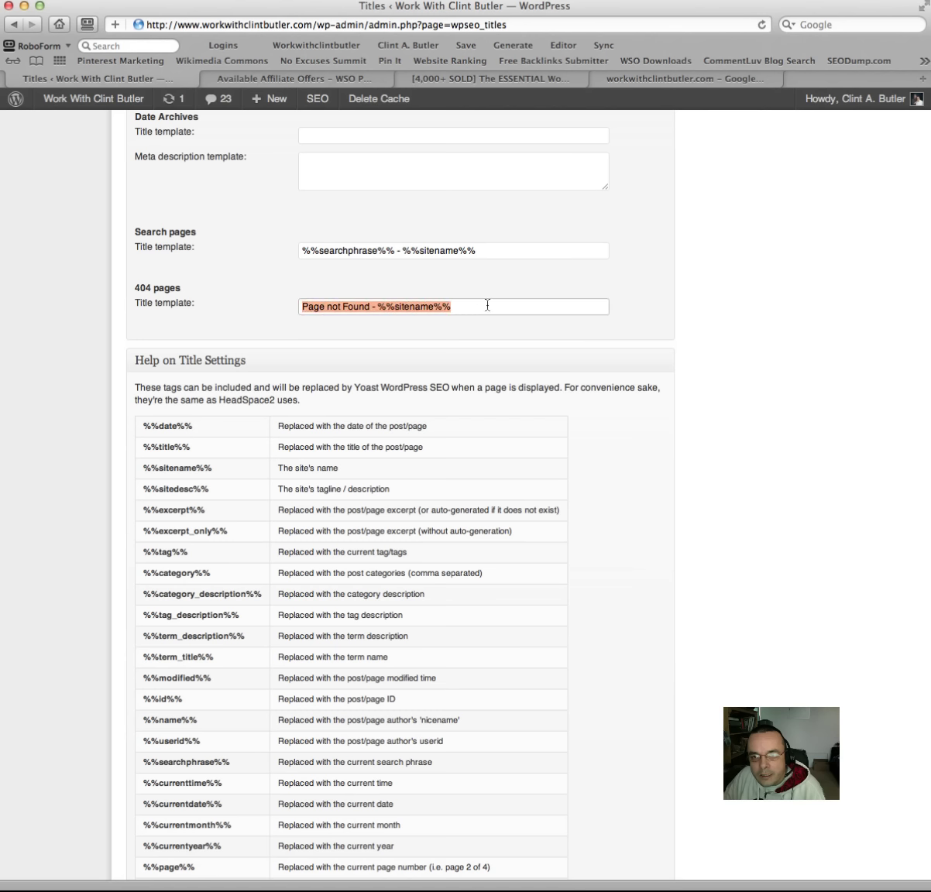
left_click(245, 316)
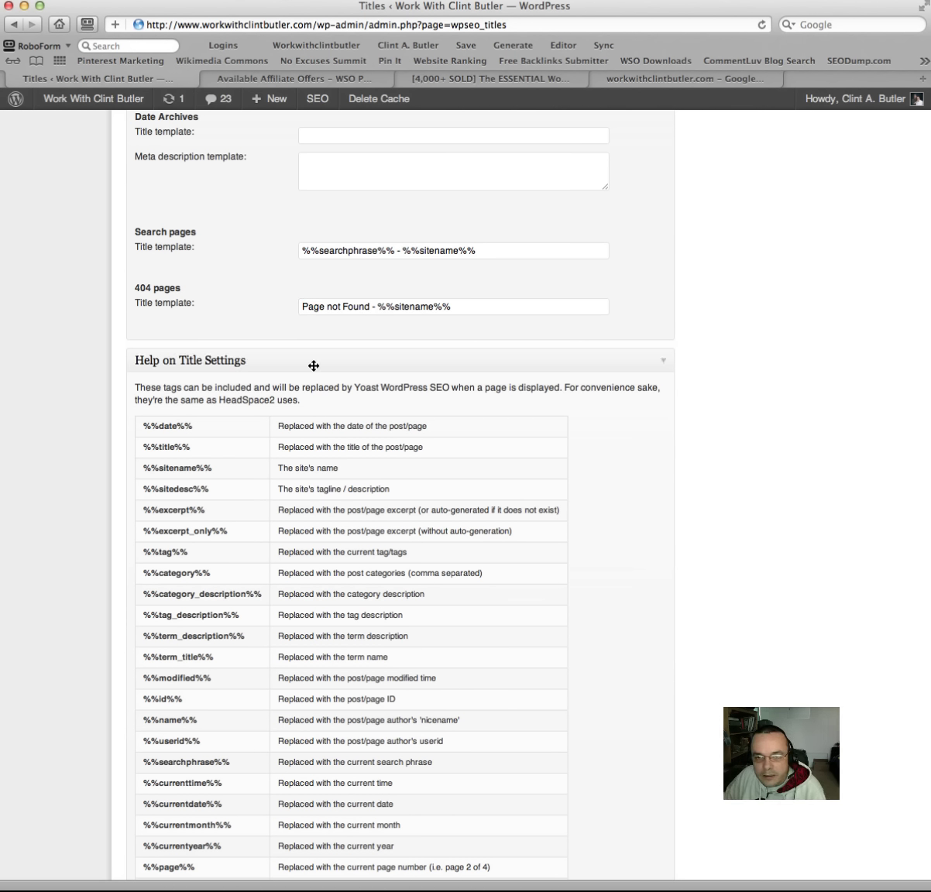
scroll(314, 366, "down", 1)
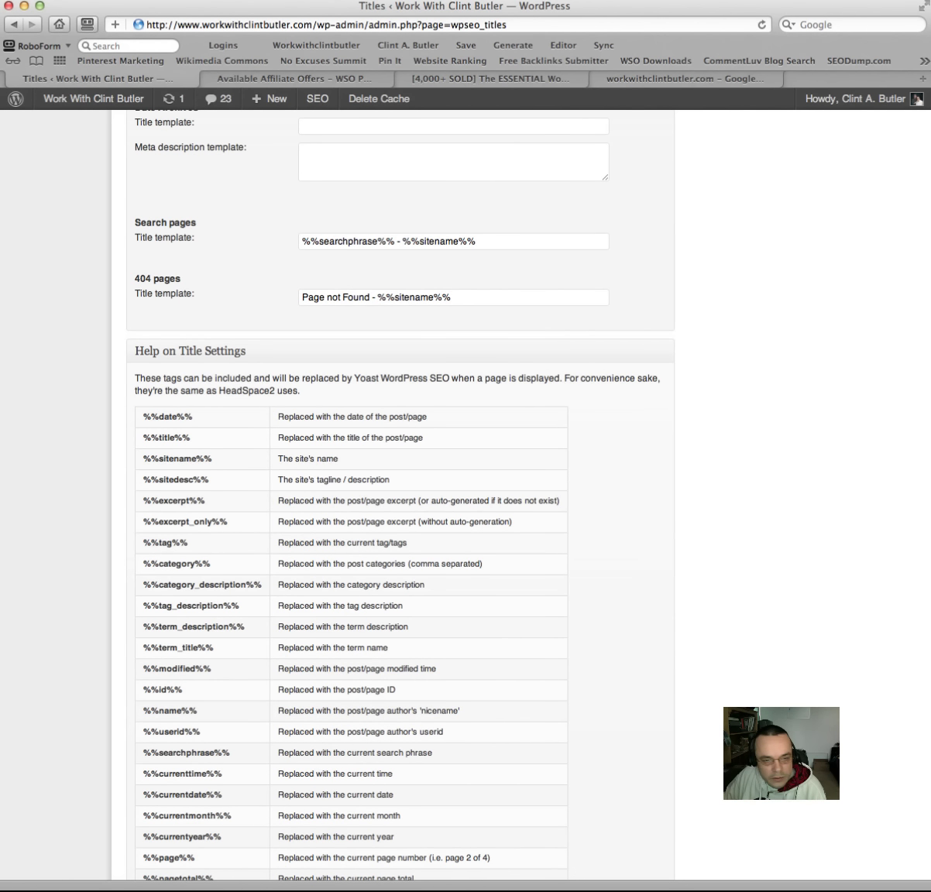
scroll(155, 372, "down", 5)
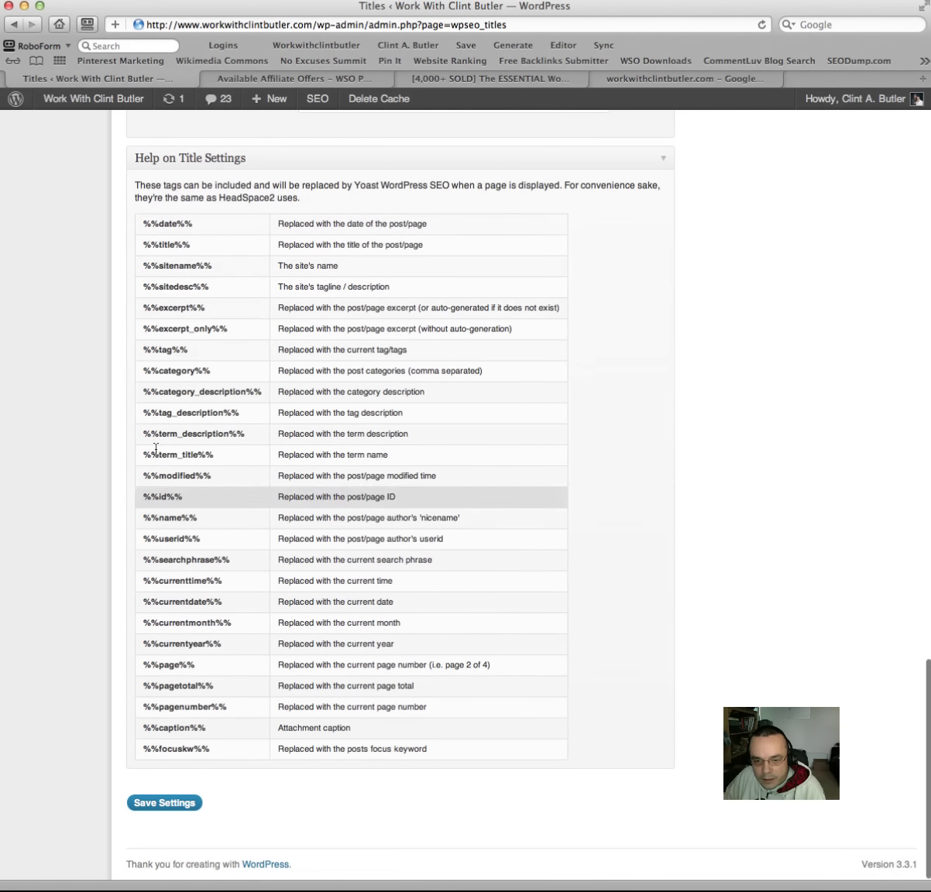
Step: Save the title settings and open the plugin's Indexation settings
left_click(161, 809)
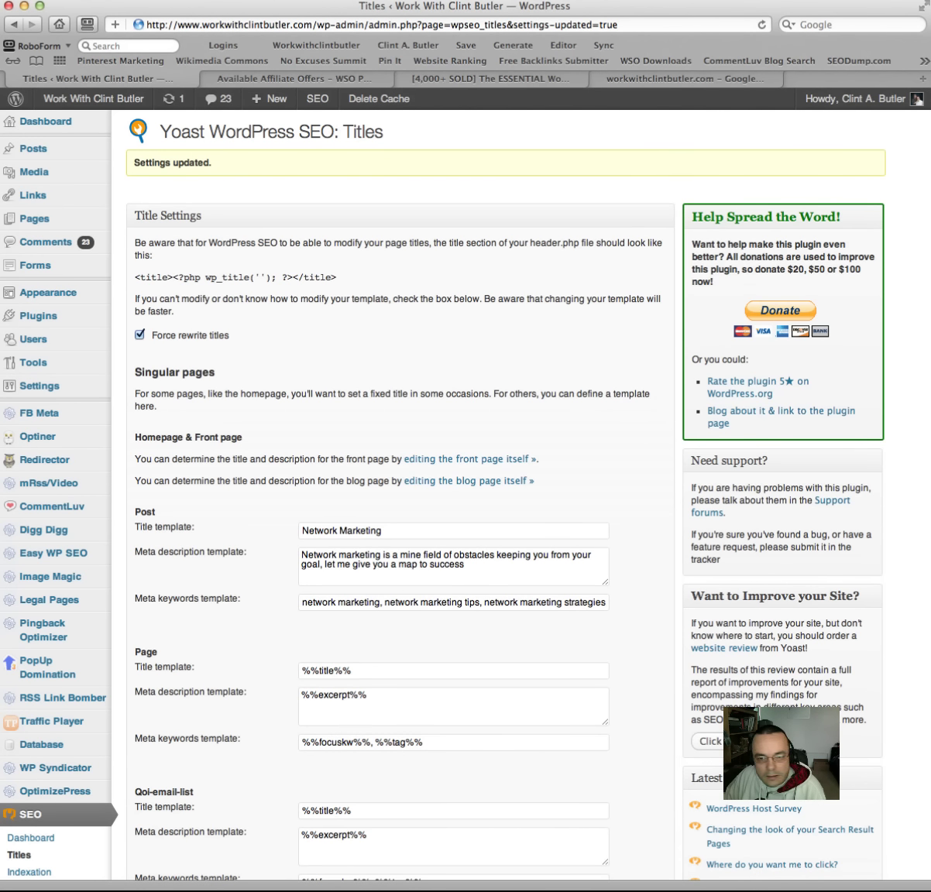
scroll(151, 732, "down", 2)
left_click(15, 815)
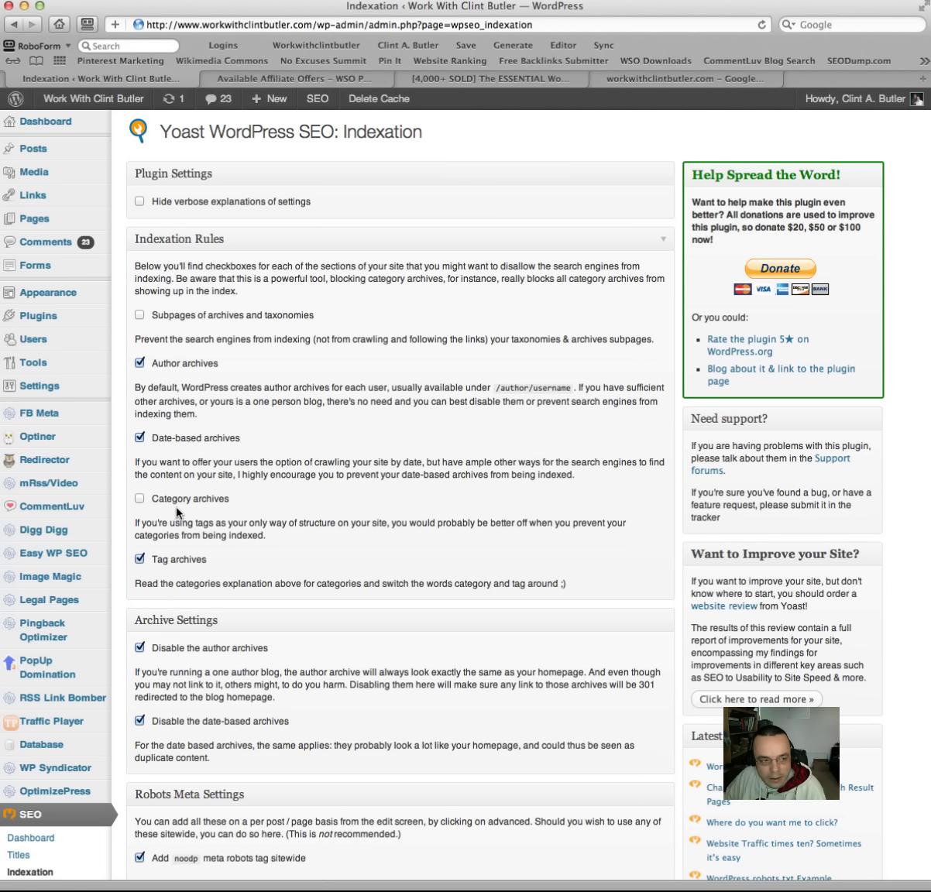
Step: Review the Indexation Rules, Archive Settings, Robots Meta Settings and Clean up <head> section options
scroll(177, 512, "down", 3)
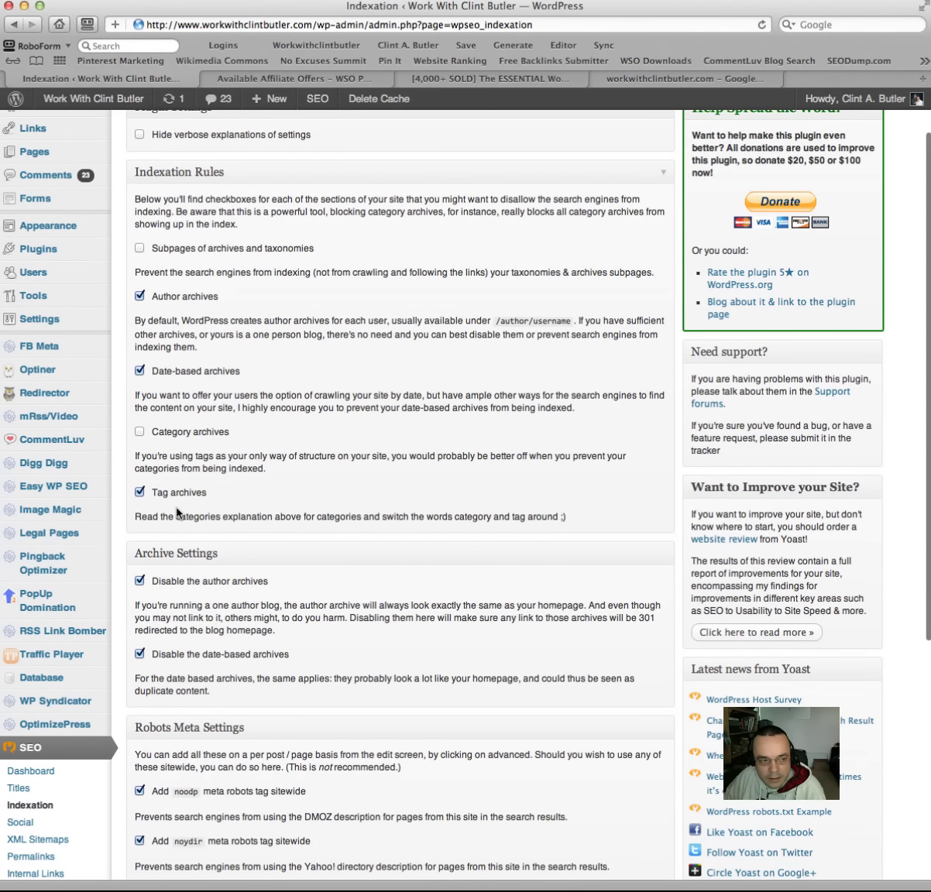
scroll(177, 512, "down", 4)
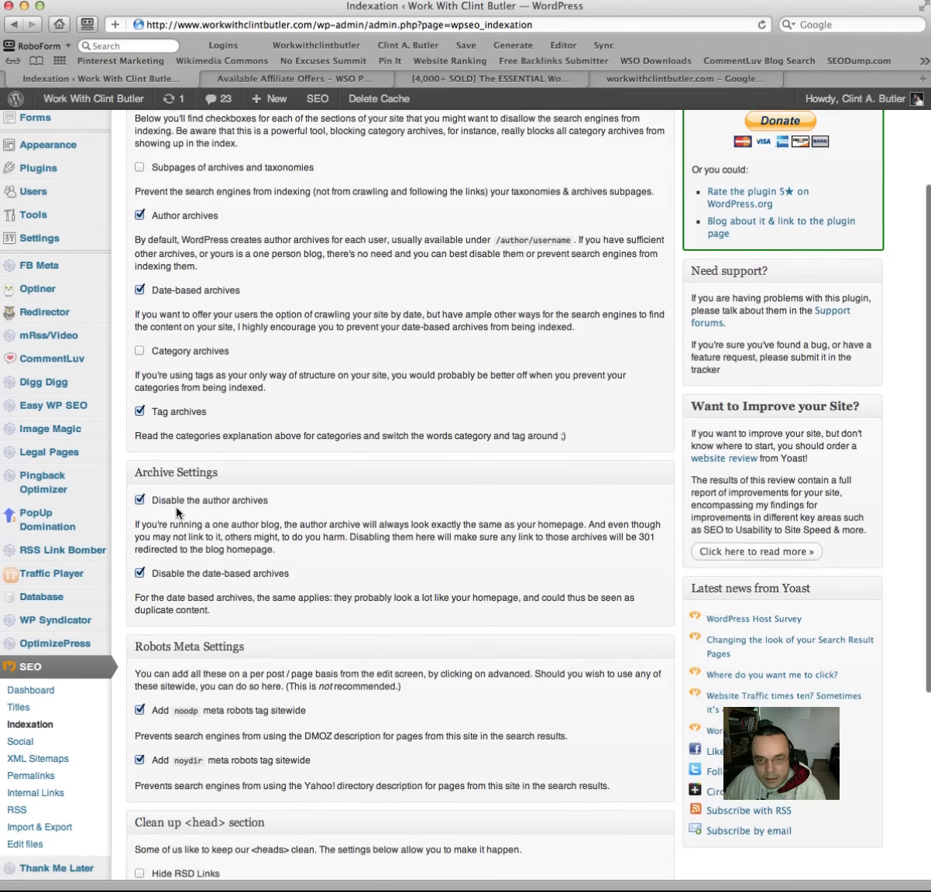
scroll(177, 512, "down", 2)
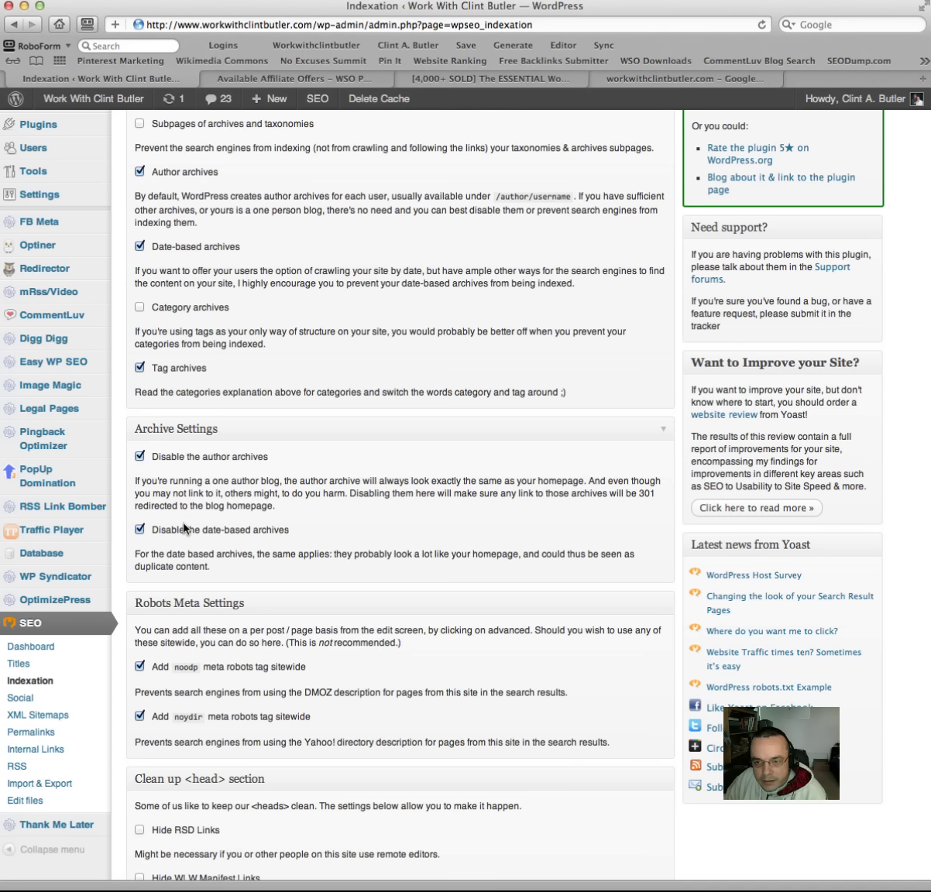
scroll(184, 529, "down", 1)
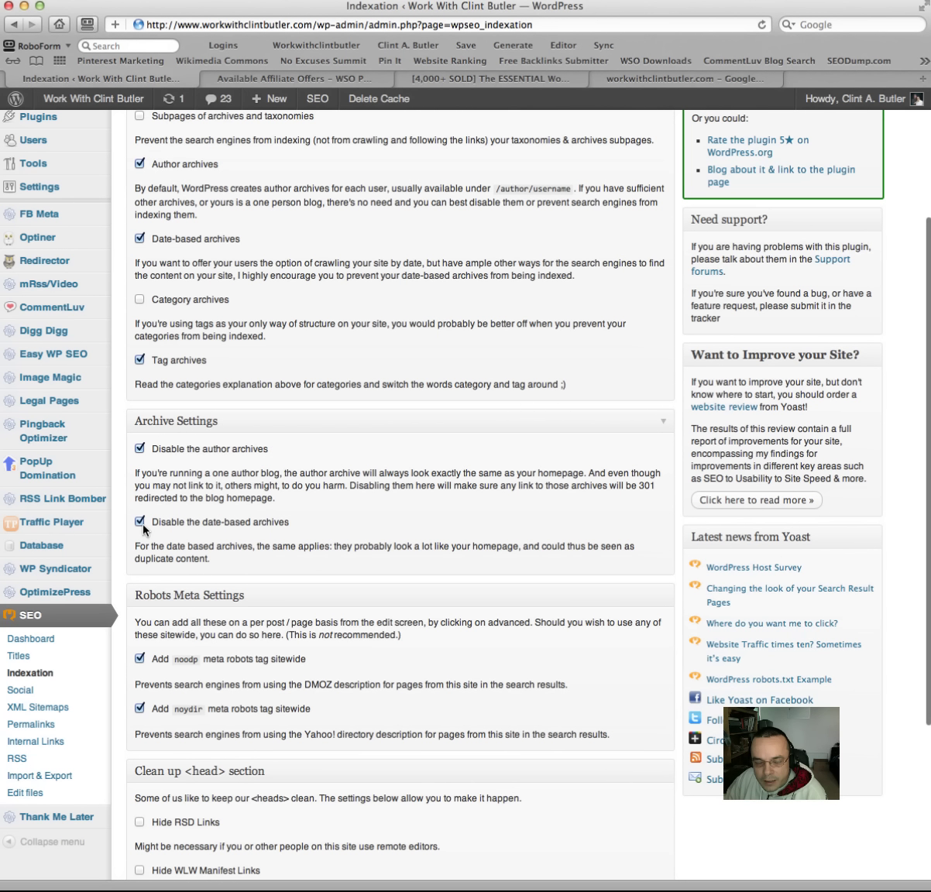
scroll(324, 535, "down", 1)
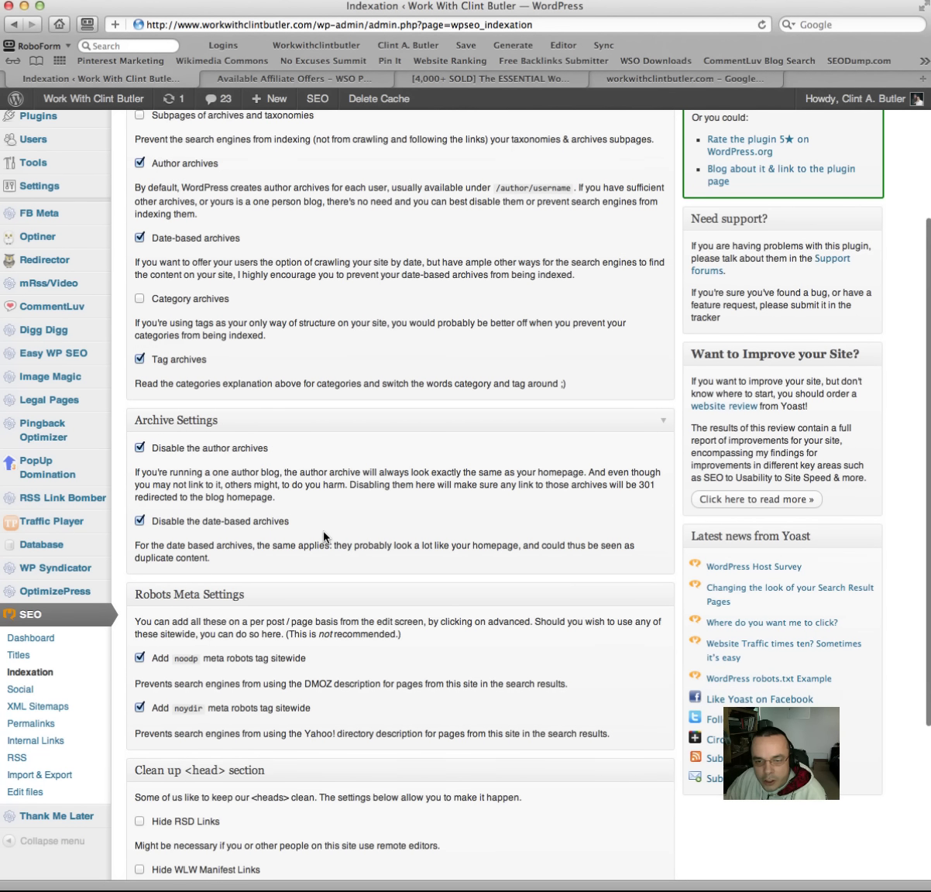
scroll(323, 534, "down", 4)
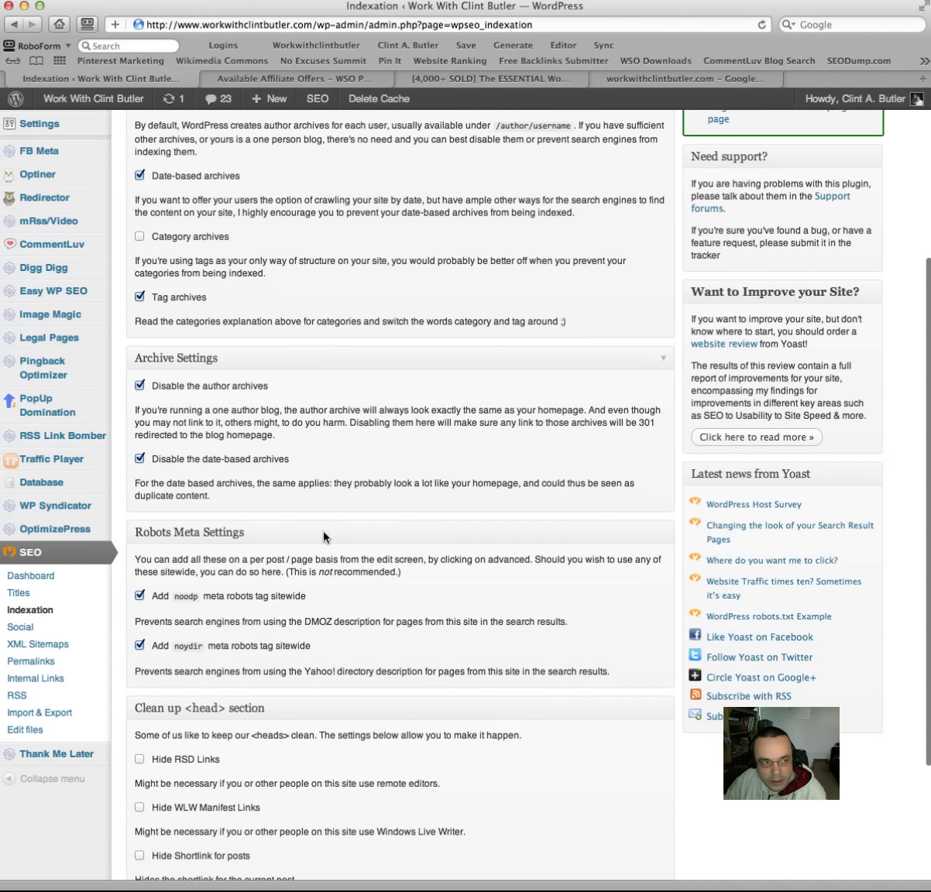
scroll(323, 534, "down", 2)
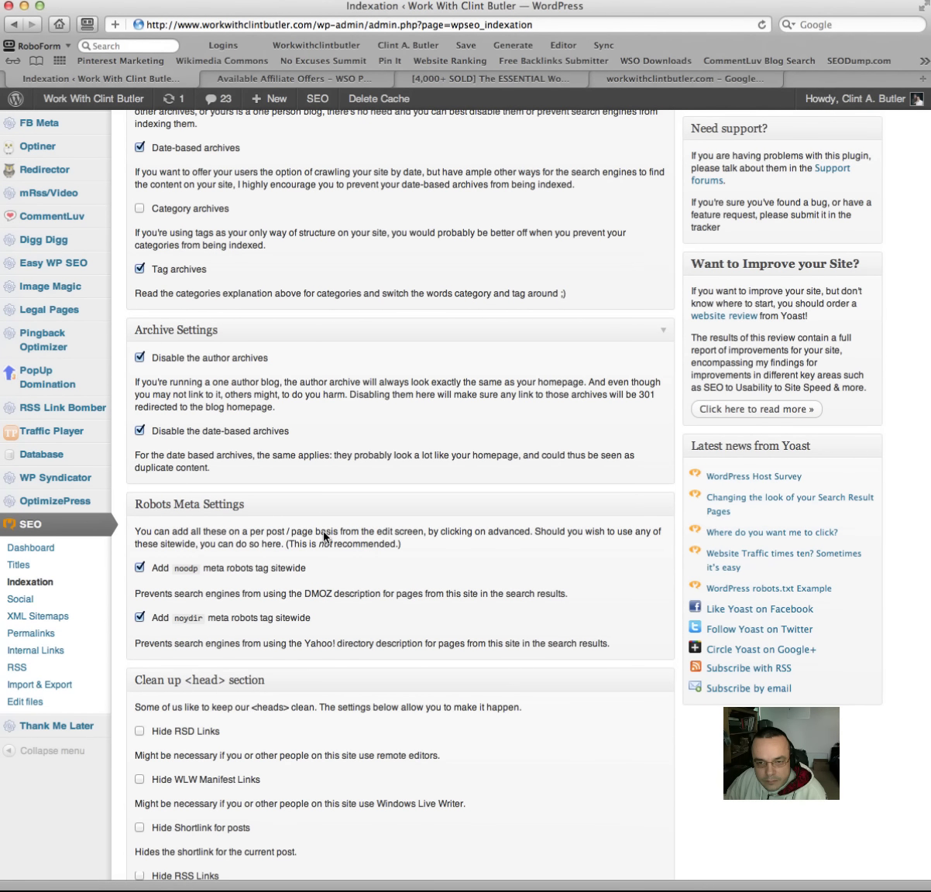
scroll(323, 536, "down", 2)
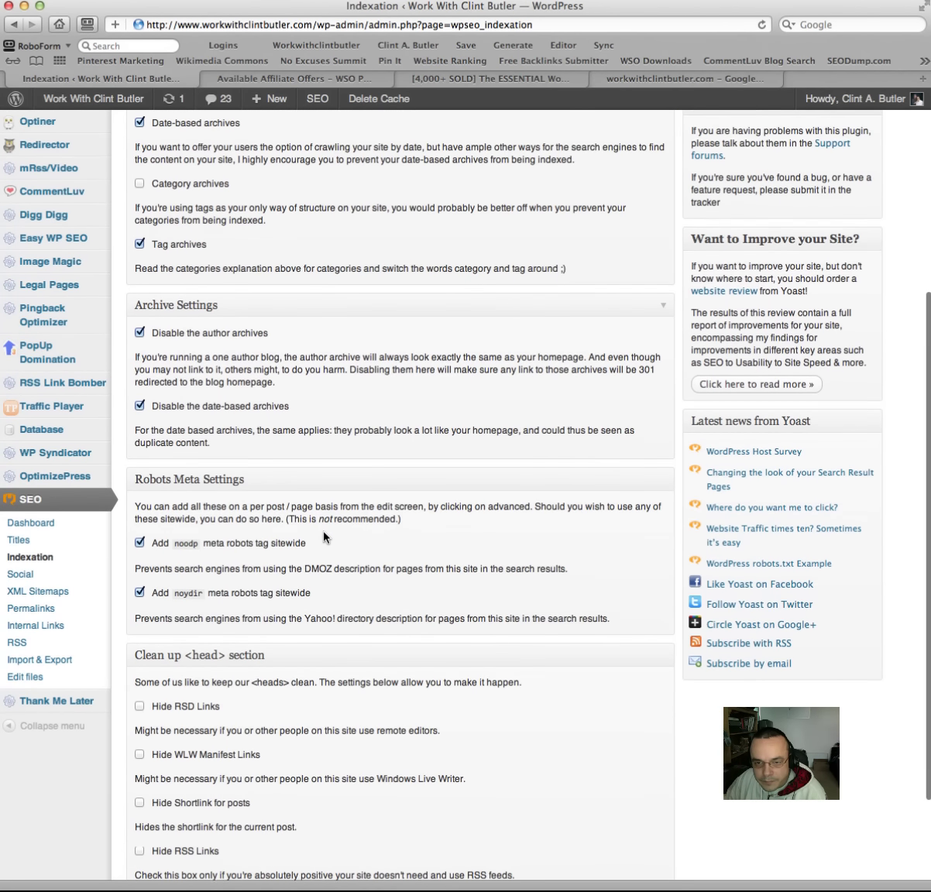
scroll(324, 537, "down", 1)
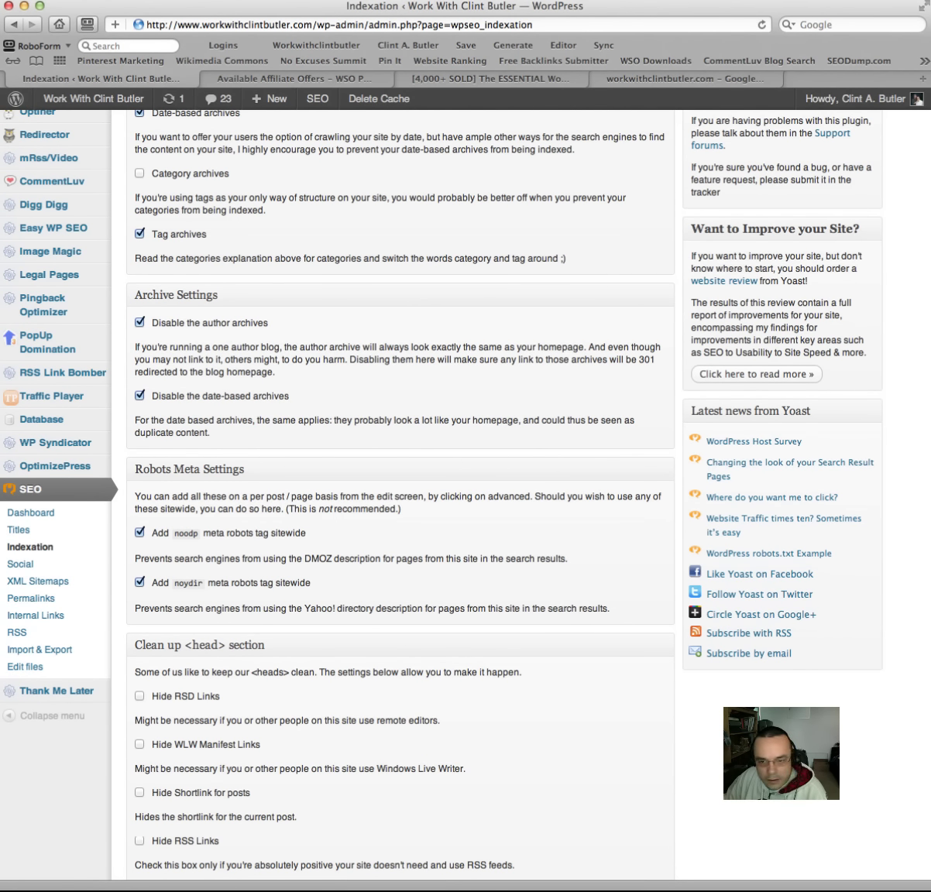
scroll(395, 555, "down", 3)
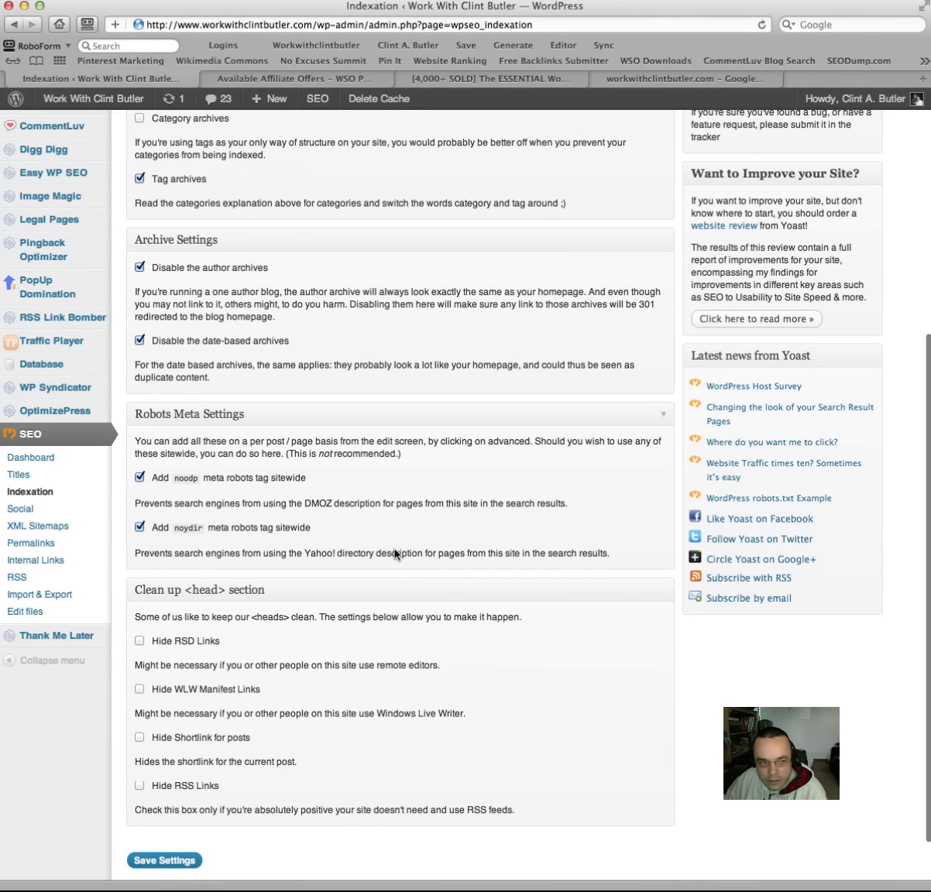
scroll(395, 555, "down", 1)
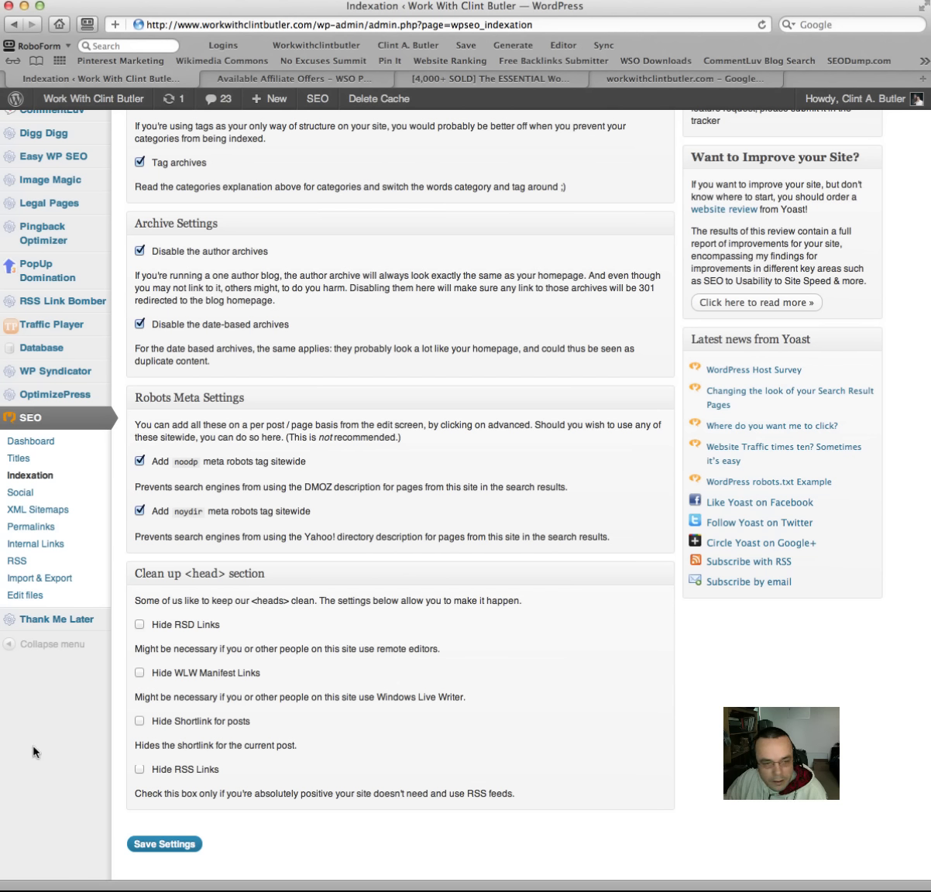
Step: Save the indexation settings and open the plugin's XML Sitemaps settings
left_click(167, 847)
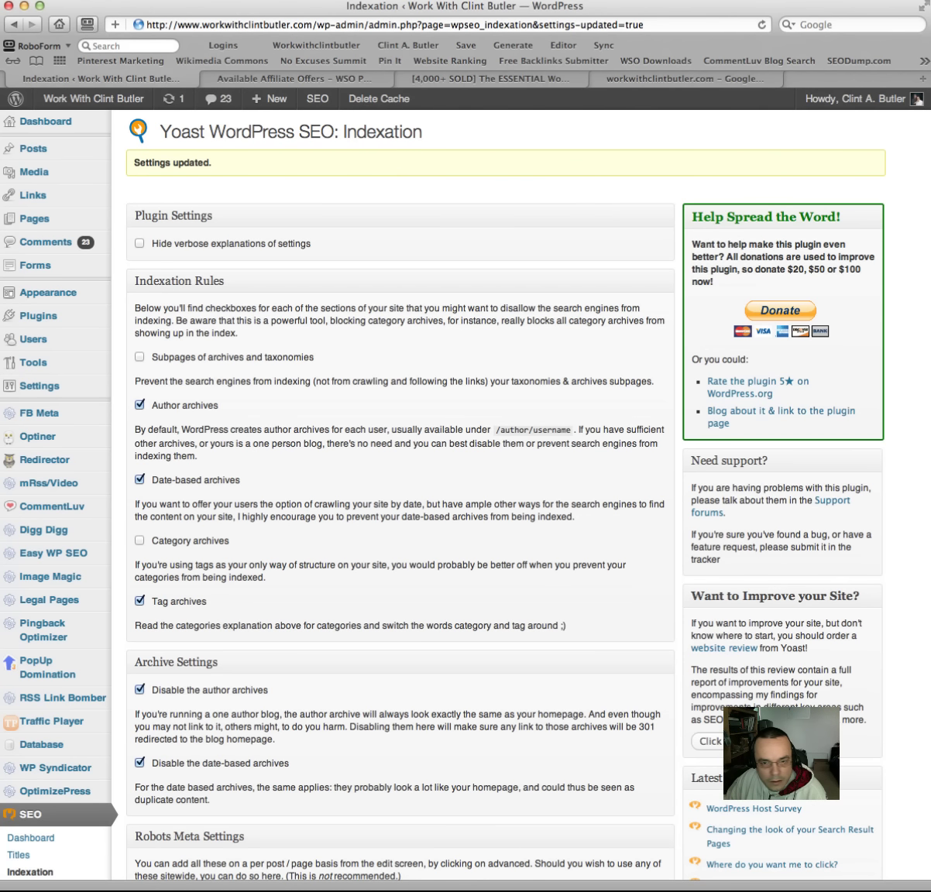
scroll(113, 593, "down", 5)
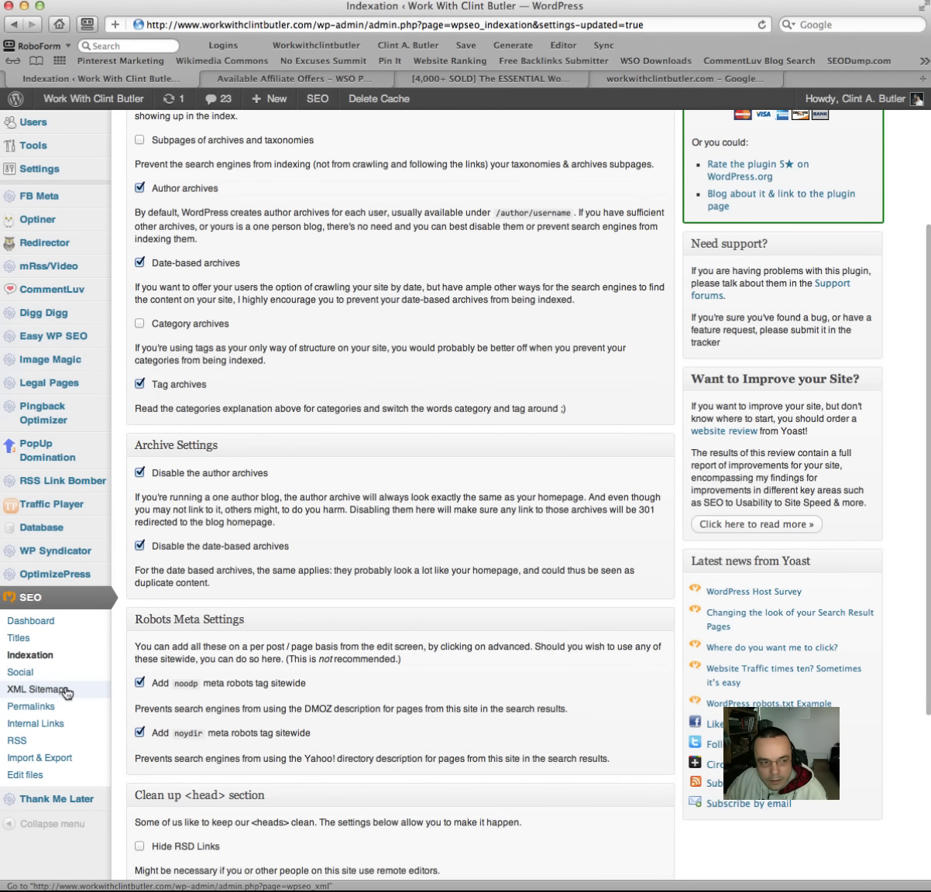
left_click(67, 692)
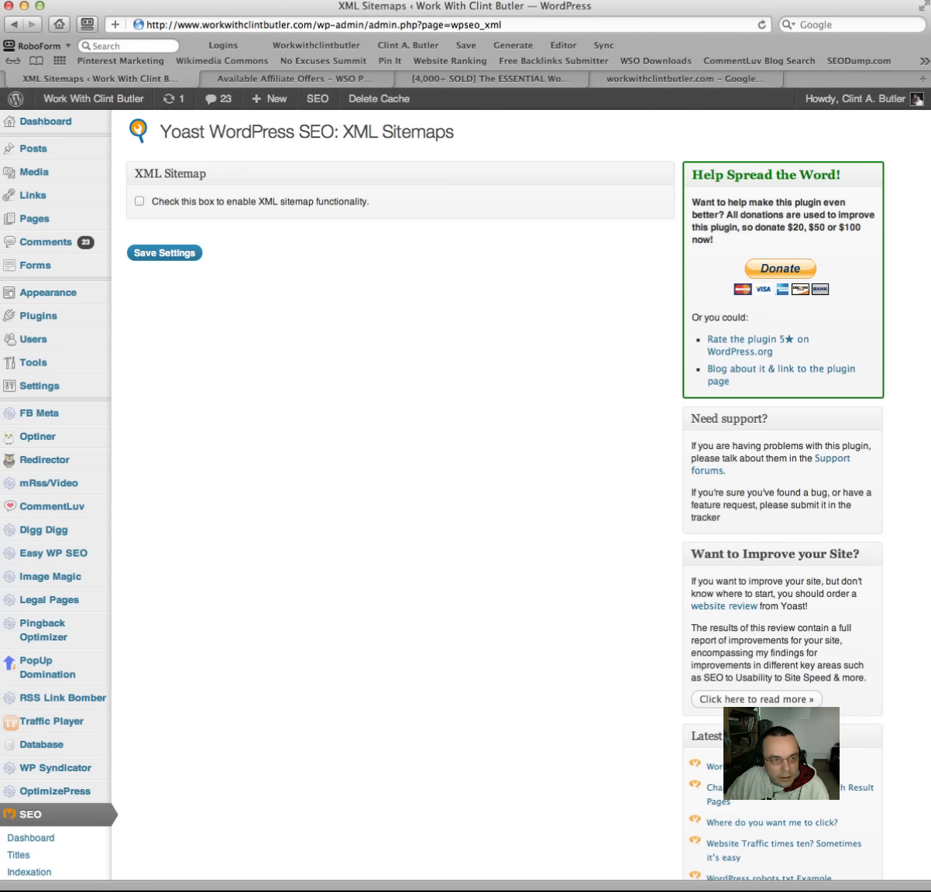
Step: Enable XML sitemap functionality and exclude the Email Lists, Optin Forms, Optin Records, Form Presets and Redirect Records post types
left_click(139, 203)
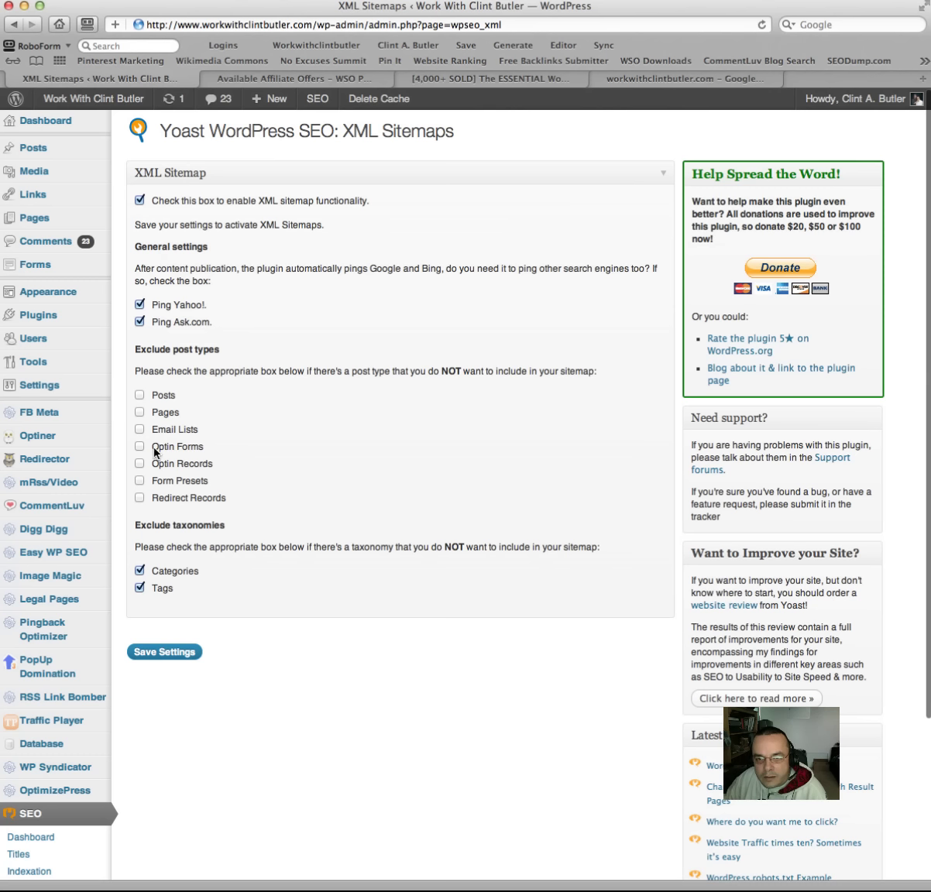
left_click(139, 448)
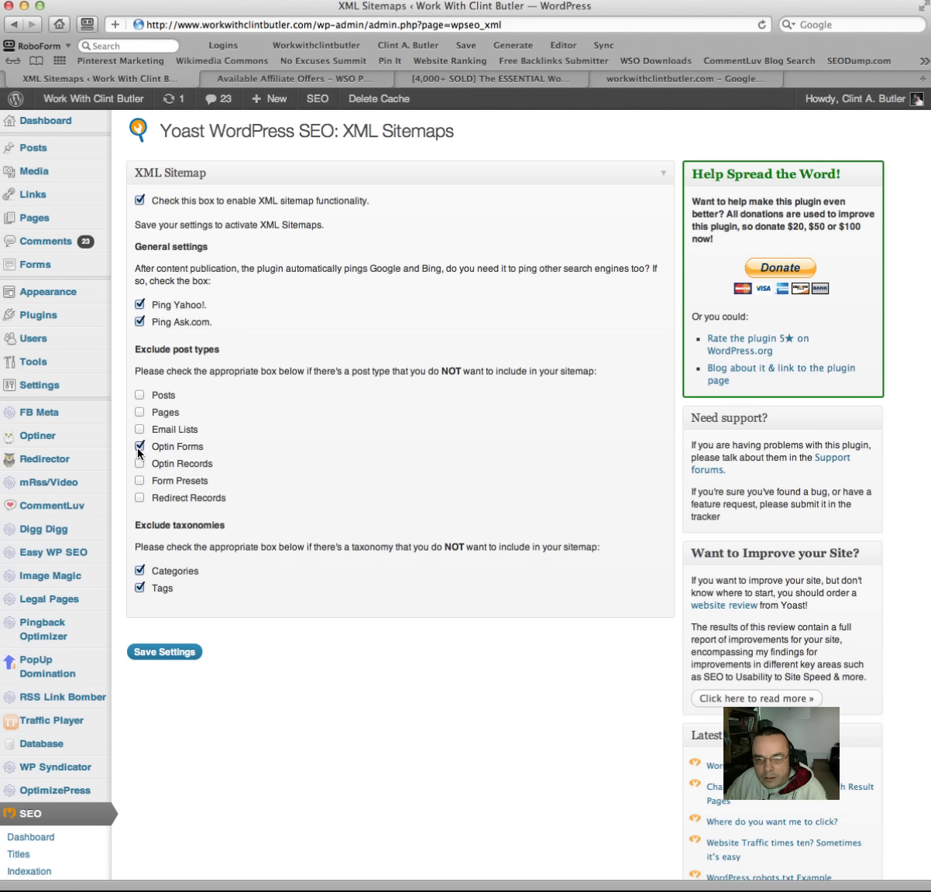
left_click(139, 463)
left_click(140, 500)
left_click(141, 429)
scroll(259, 446, "down", 2)
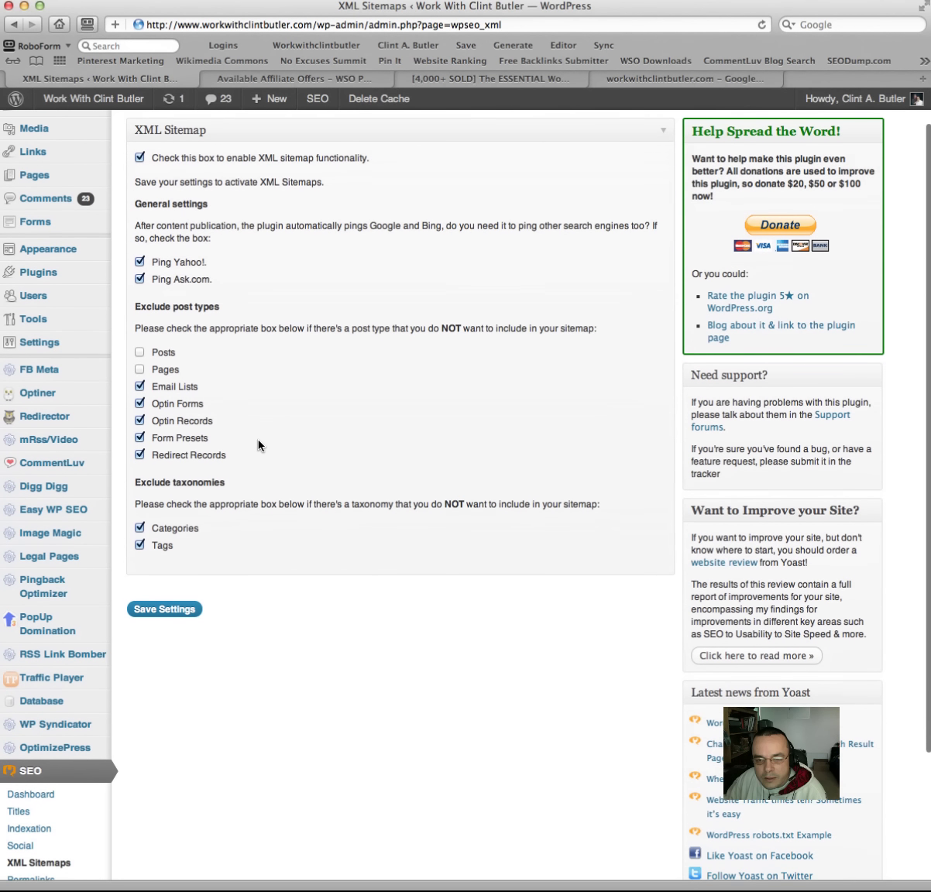
Step: Stop excluding the Categories and Tags taxonomies from the XML sitemap and save the sitemap settings
left_click(140, 527)
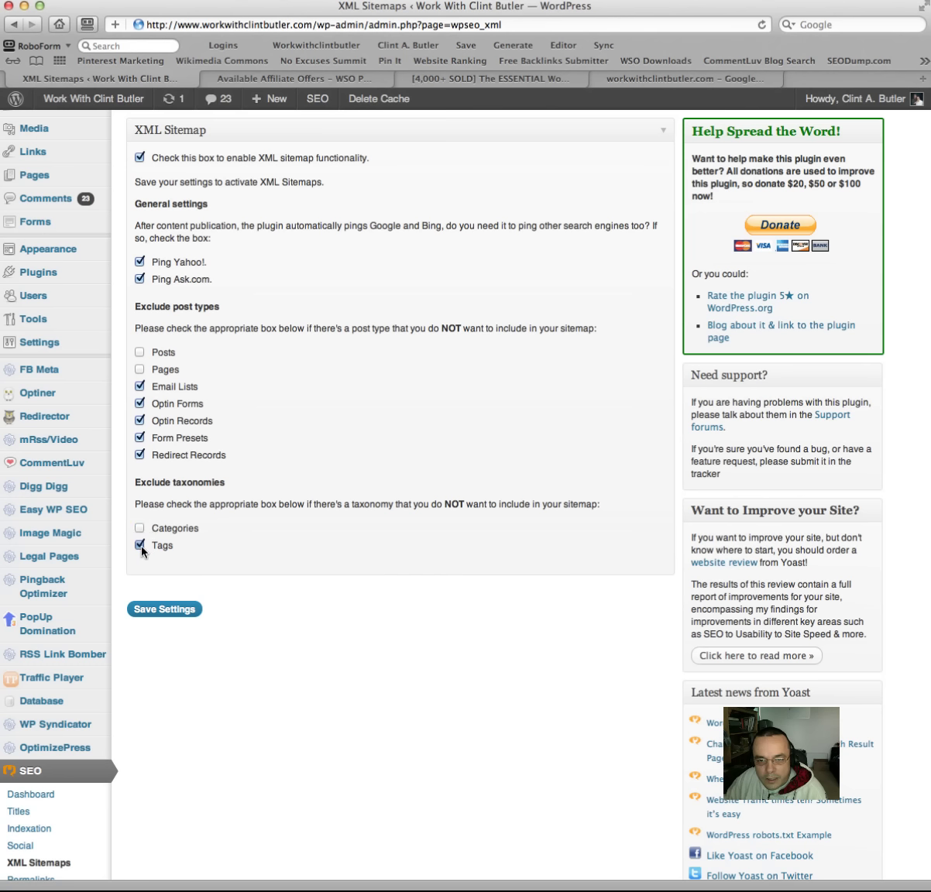
left_click(140, 545)
scroll(249, 542, "down", 1)
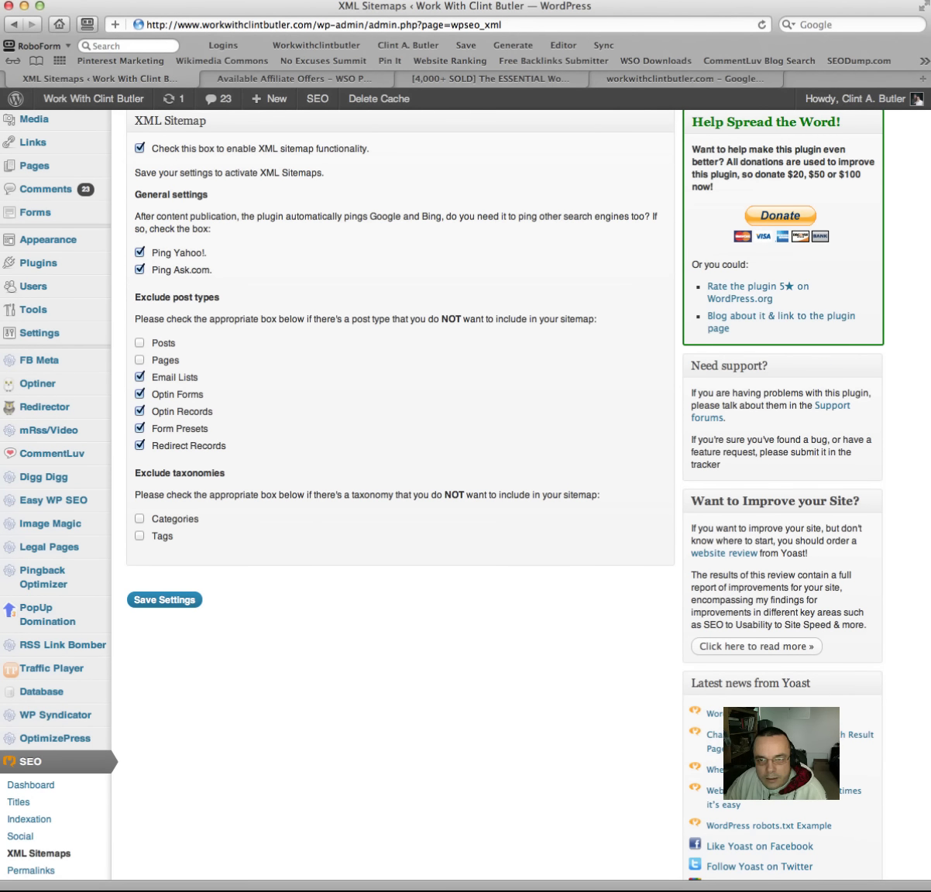
left_click(173, 601)
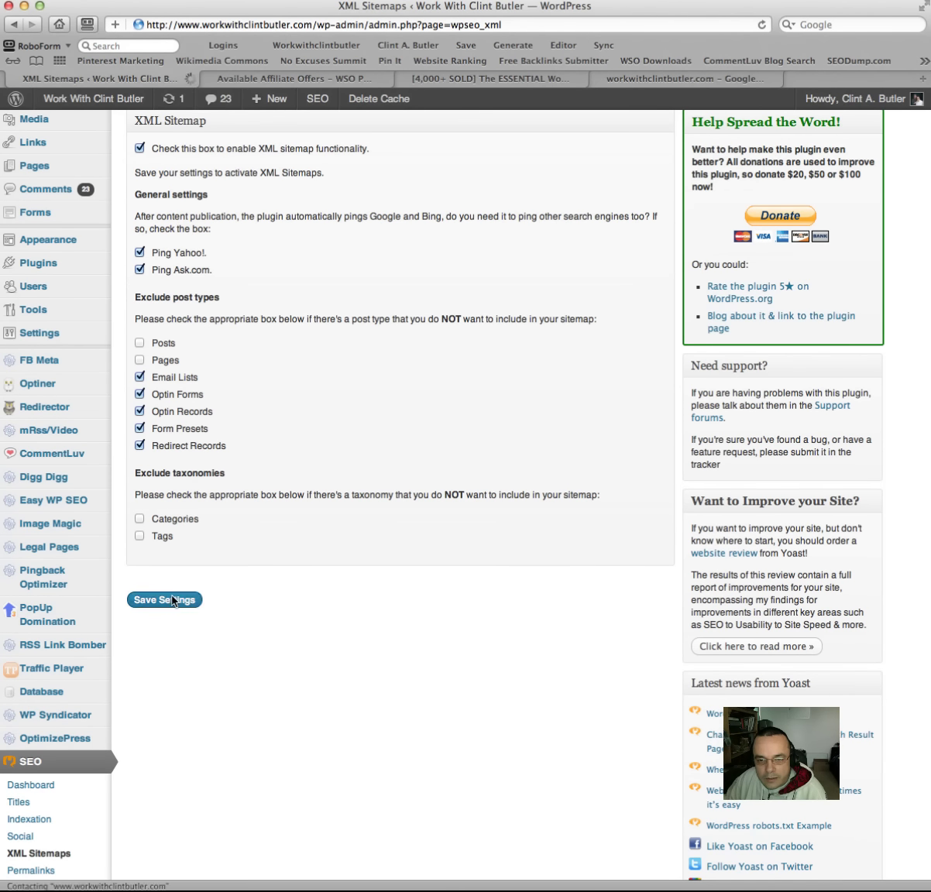
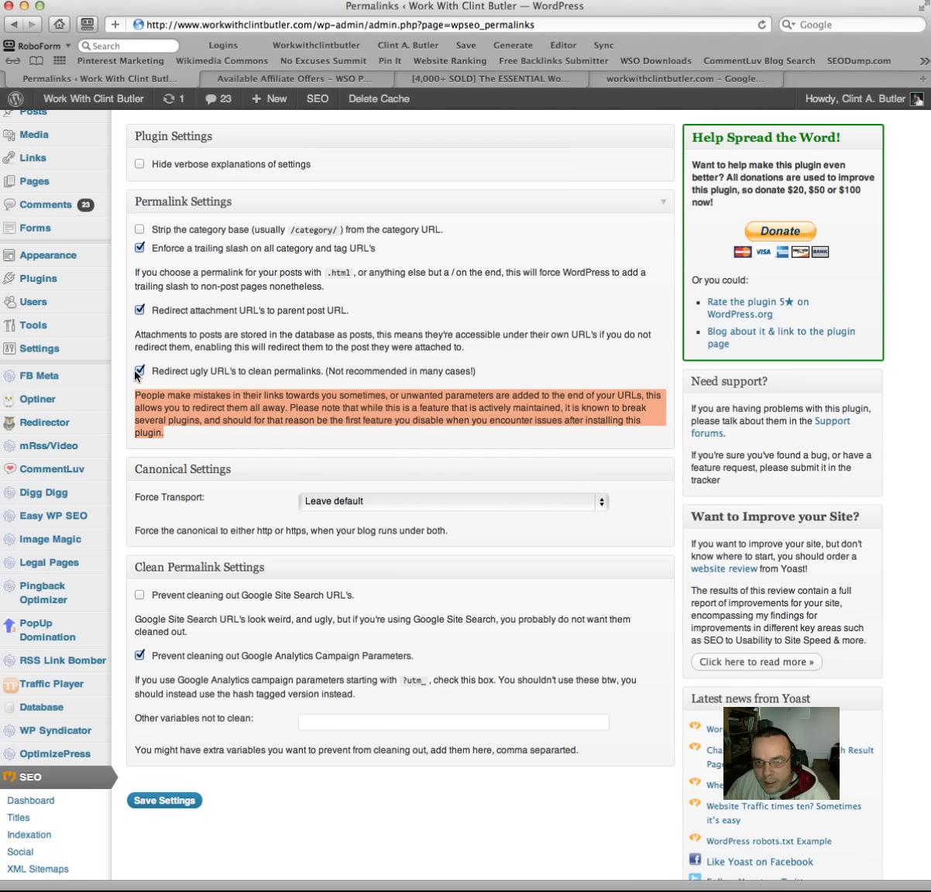
Step: Review and save the permalink settings, and open the plugin's Internal Links settings
left_click(180, 380)
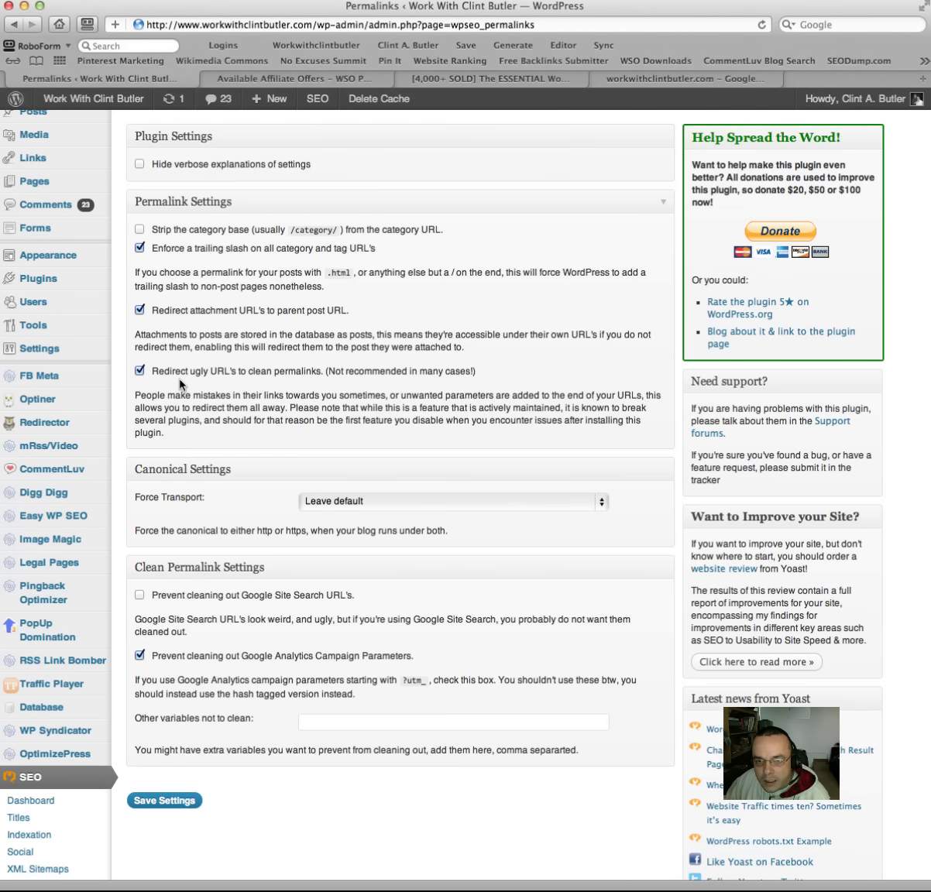
scroll(180, 384, "down", 1)
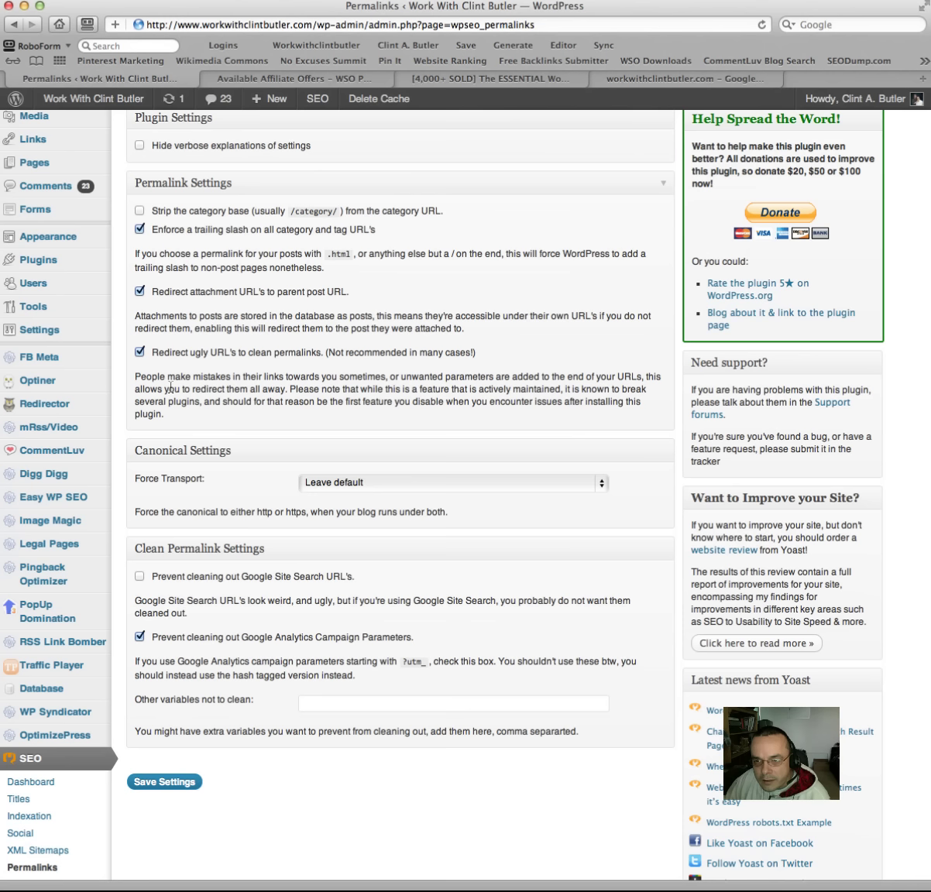
scroll(171, 387, "down", 3)
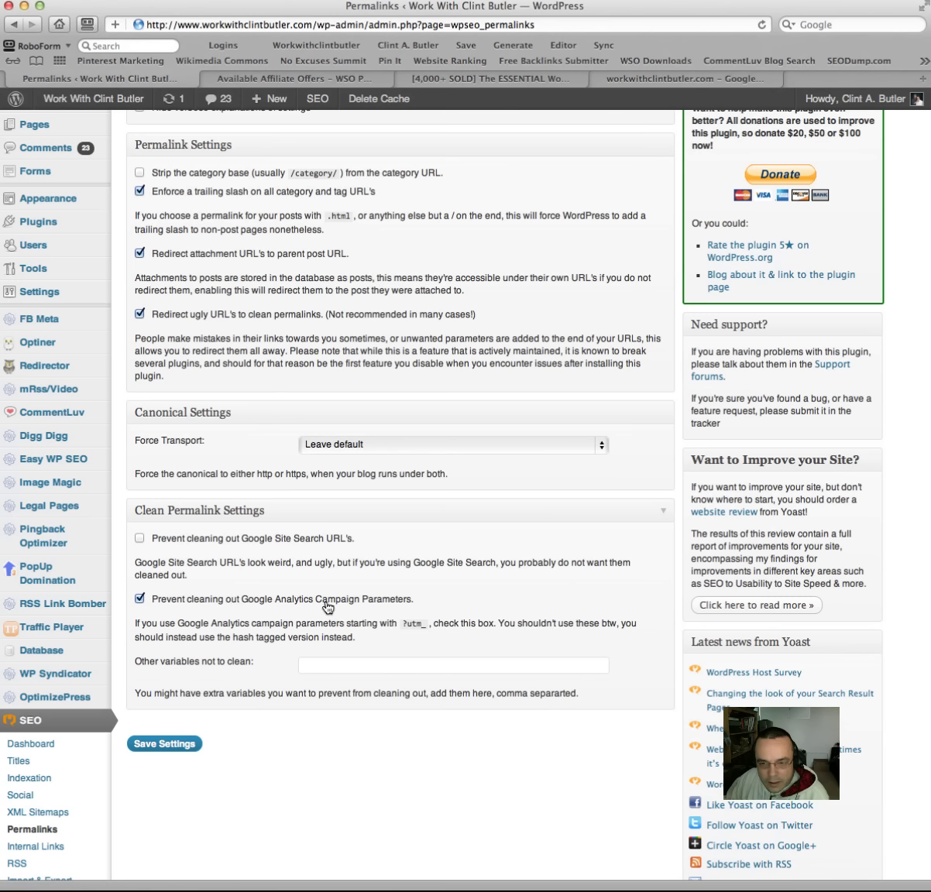
scroll(326, 608, "down", 1)
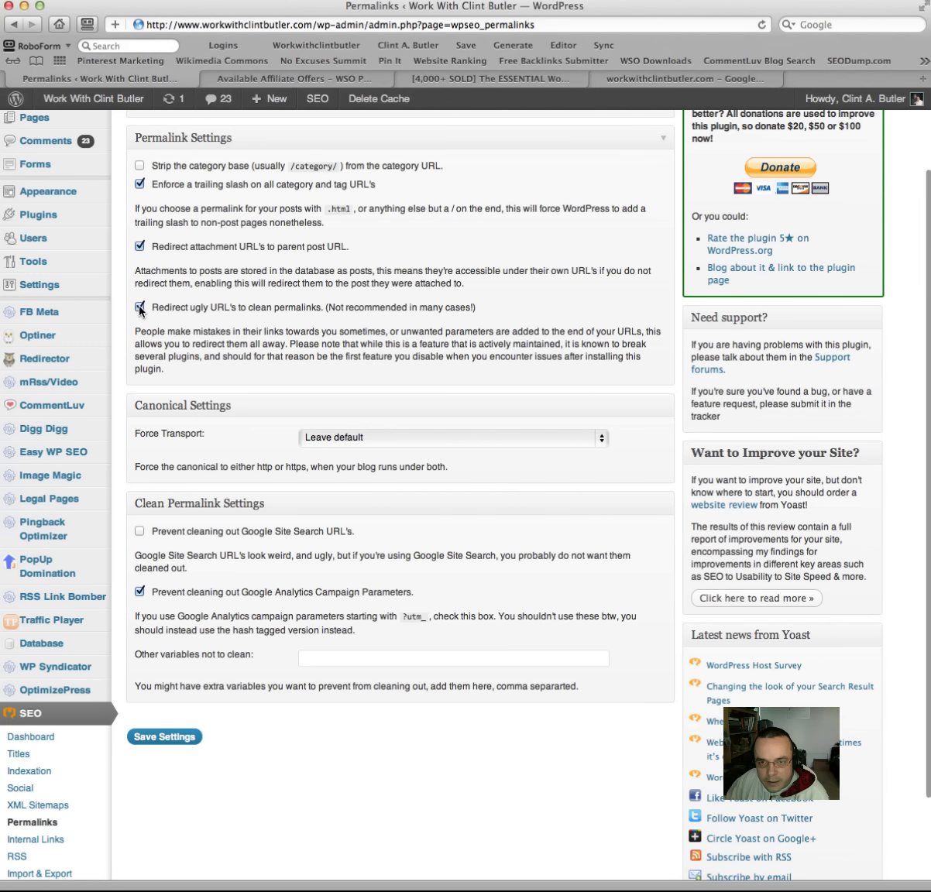
left_click(182, 737)
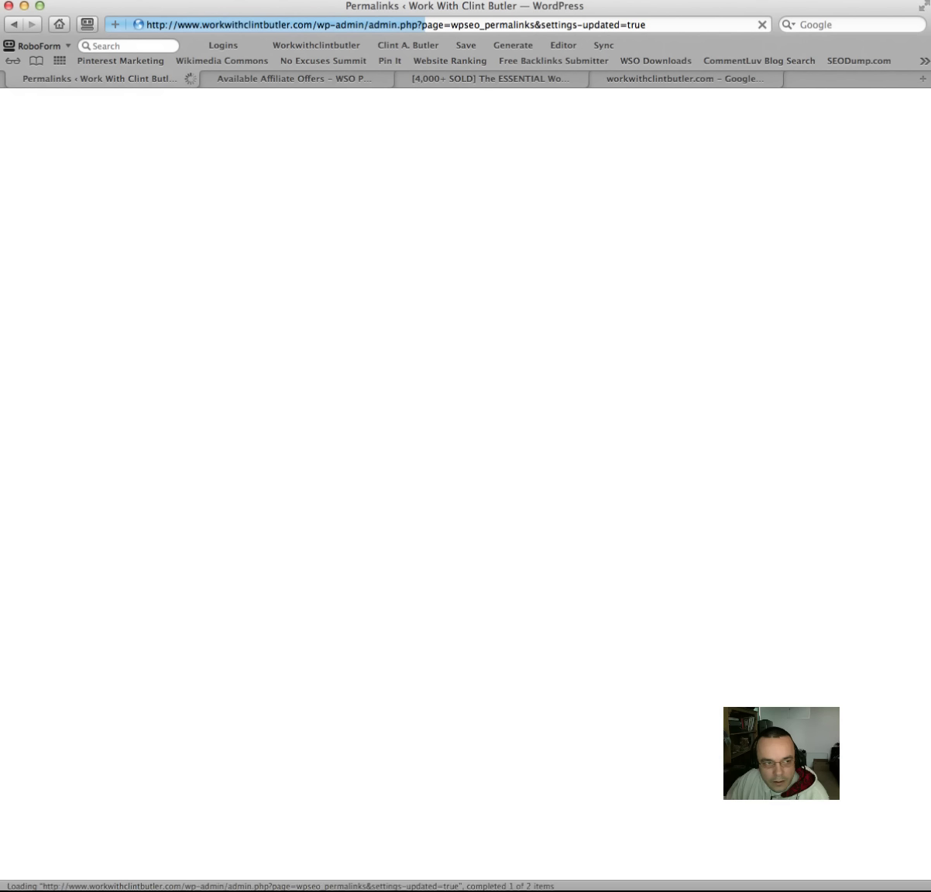
scroll(255, 649, "down", 5)
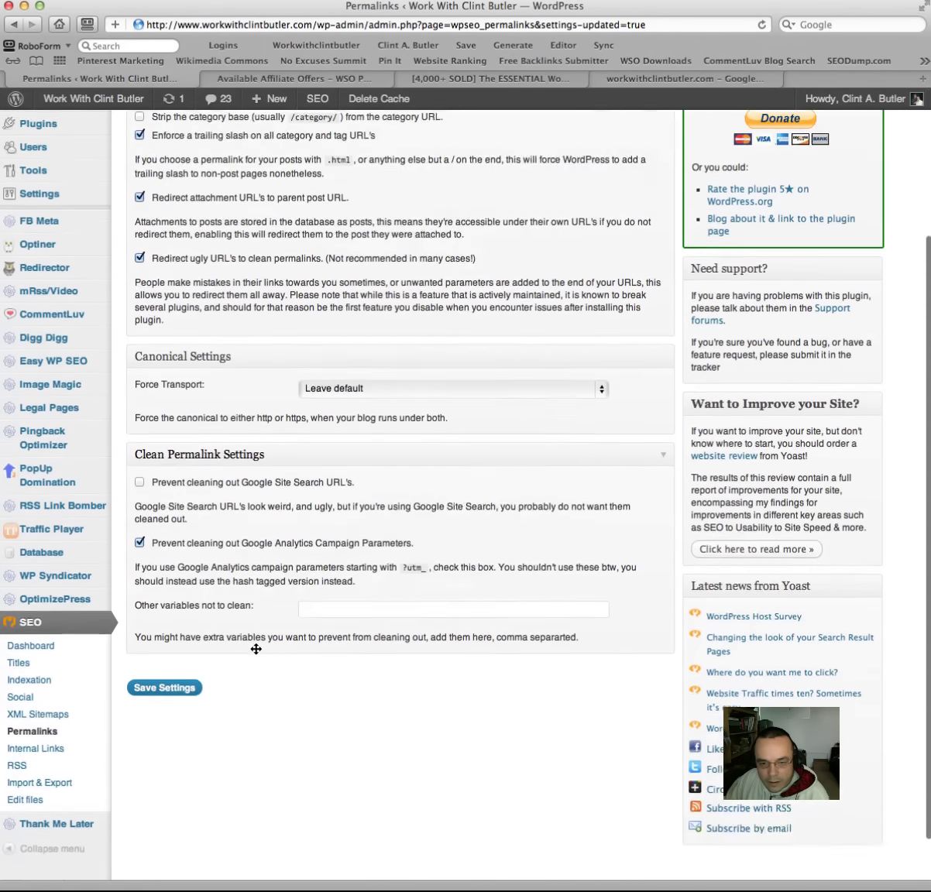
scroll(256, 649, "down", 2)
left_click(43, 697)
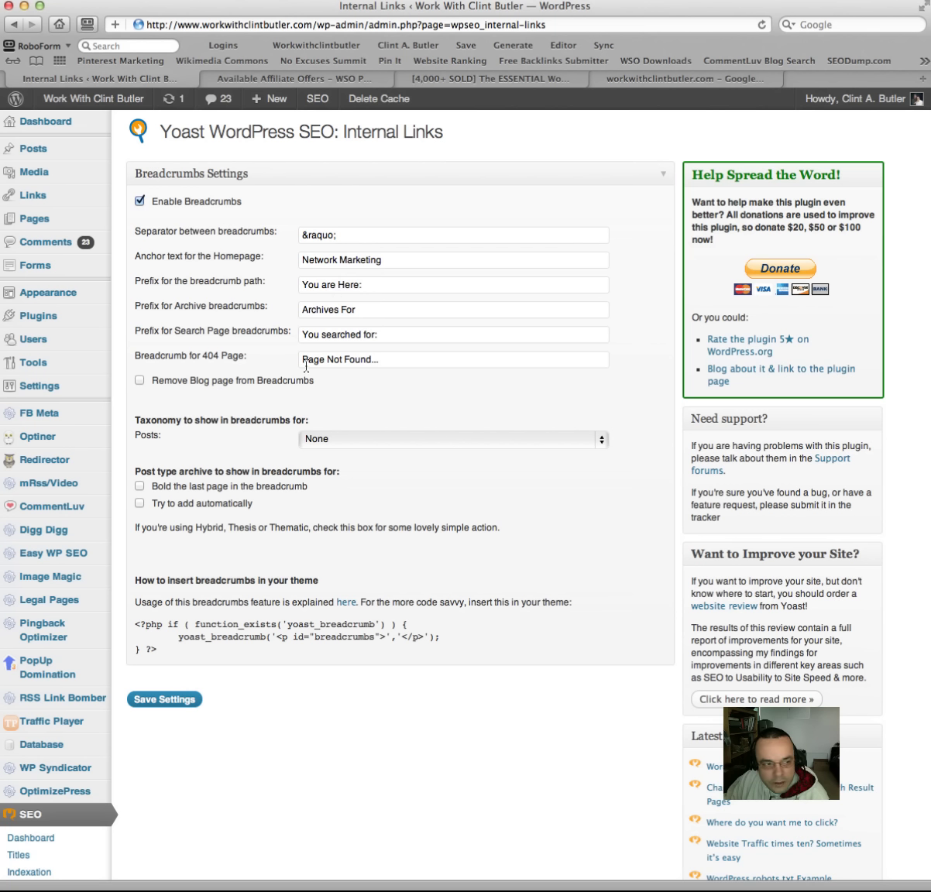
Step: Bold the last page in the breadcrumb, set the breadcrumb taxonomy for Posts to Category, and save the settings
left_click(140, 487)
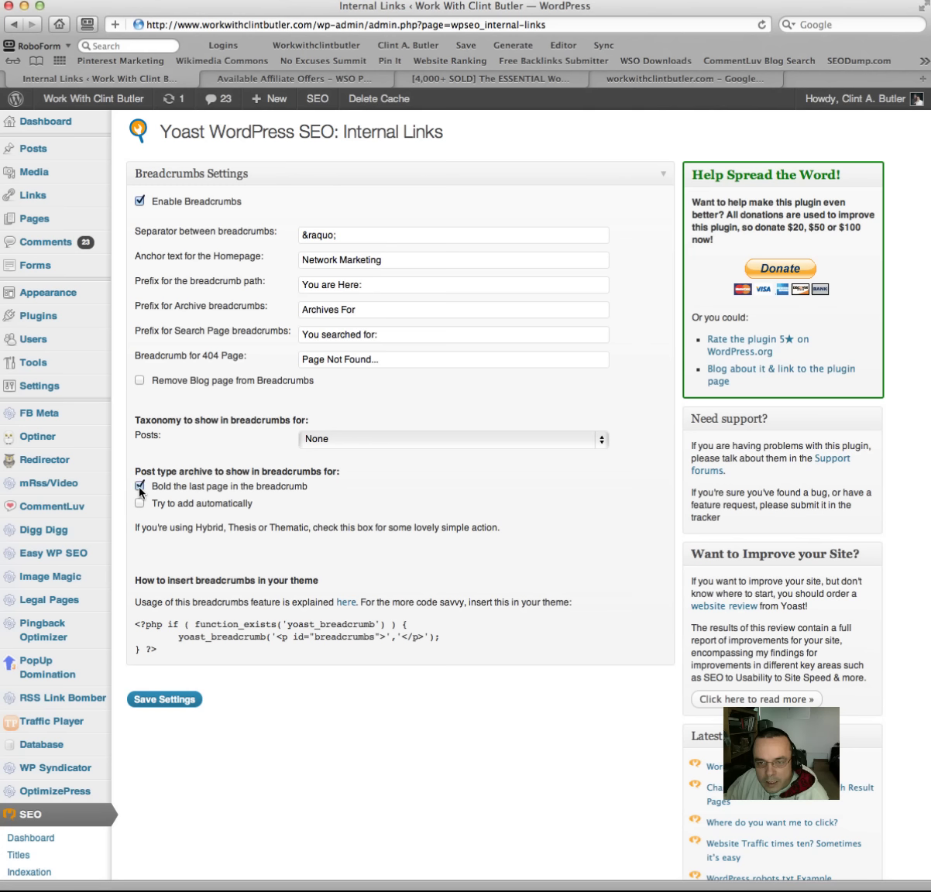
left_click(377, 447)
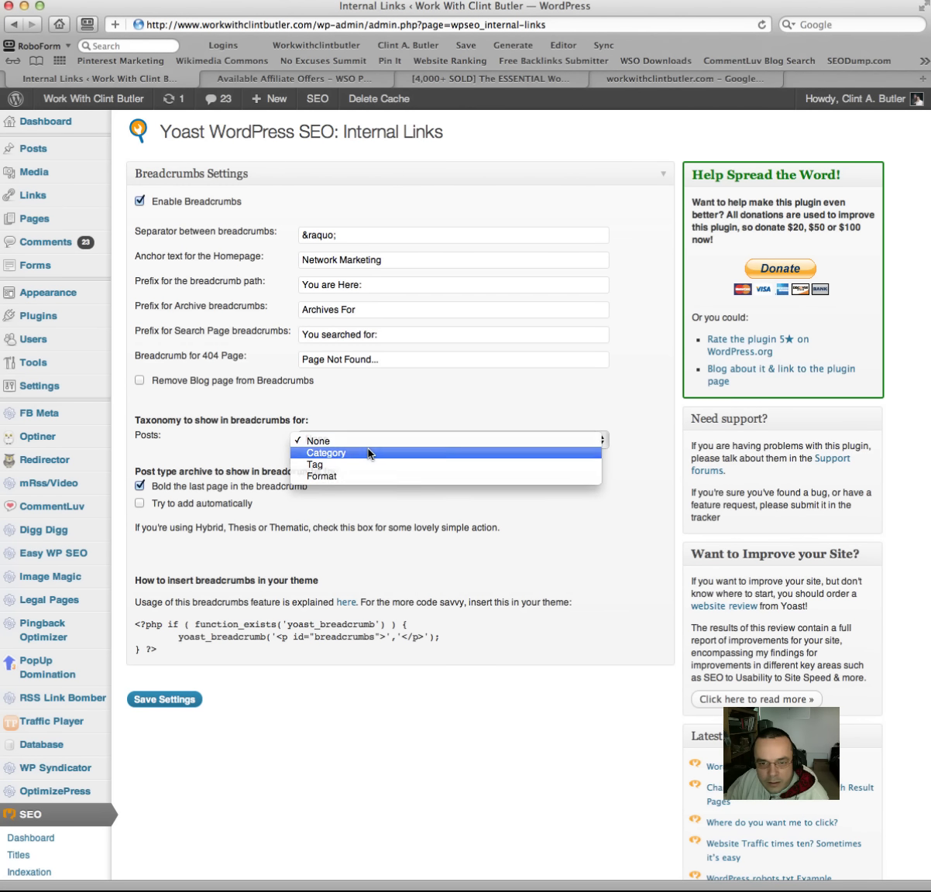
left_click(369, 452)
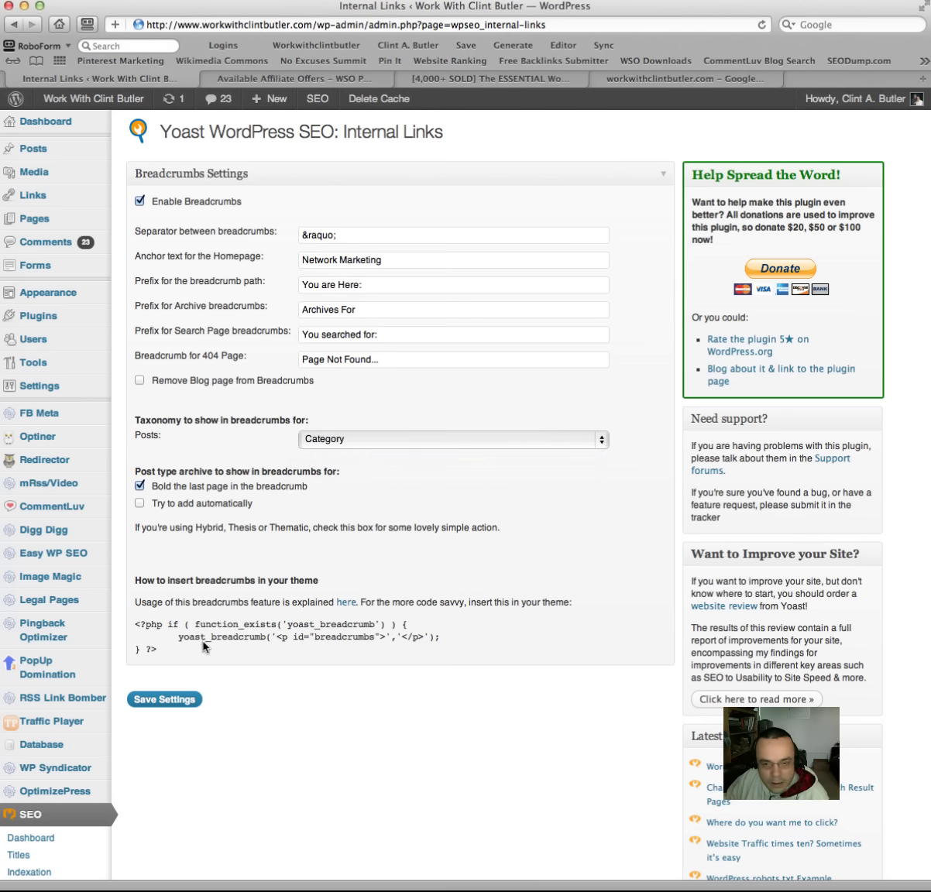
left_click(166, 701)
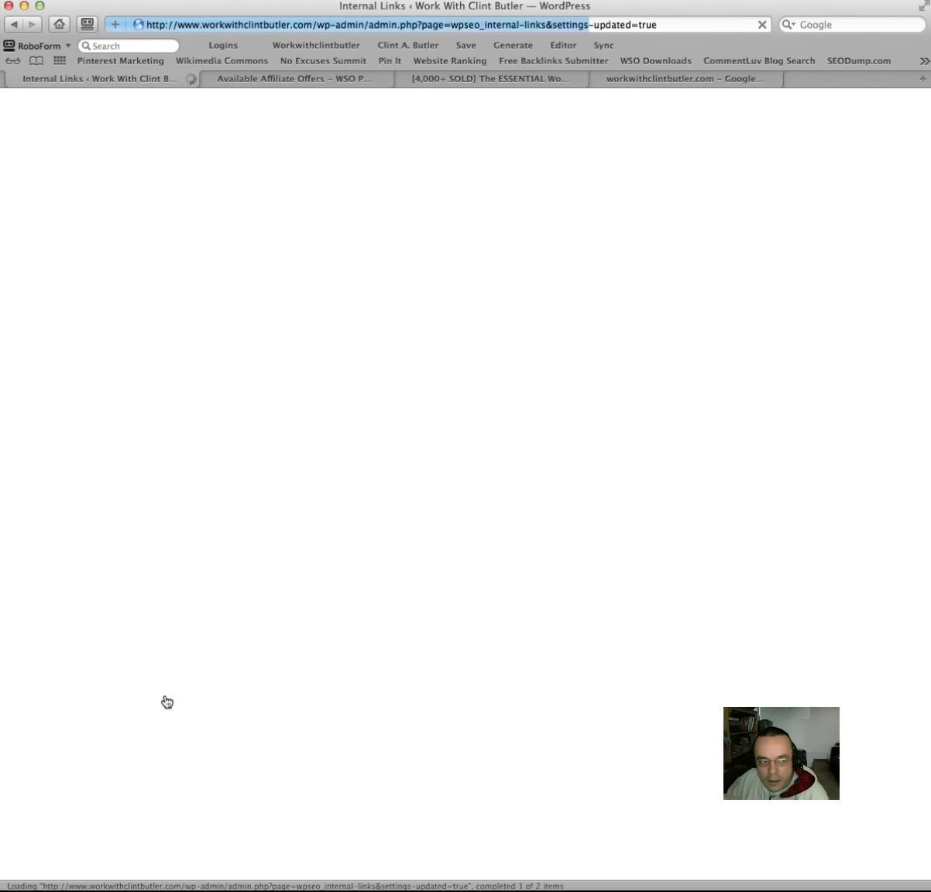
Step: Open the plugin's RSS settings and review the content placed before and after each post and the available variables
scroll(165, 701, "down", 5)
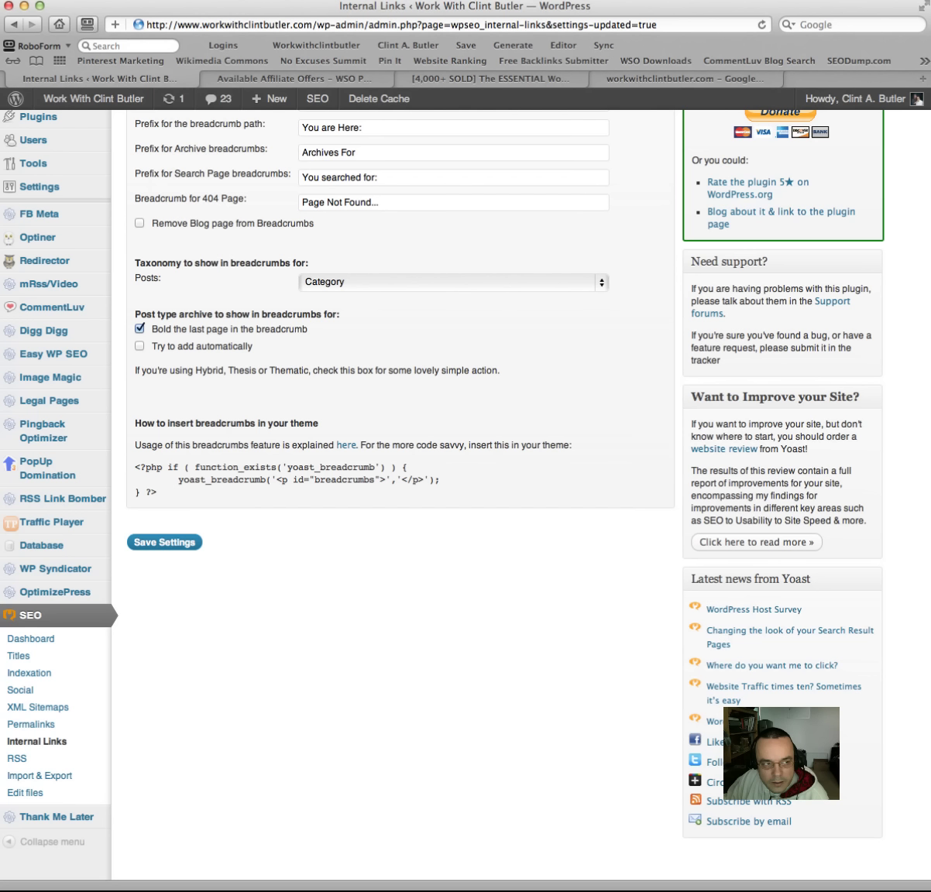
left_click(17, 758)
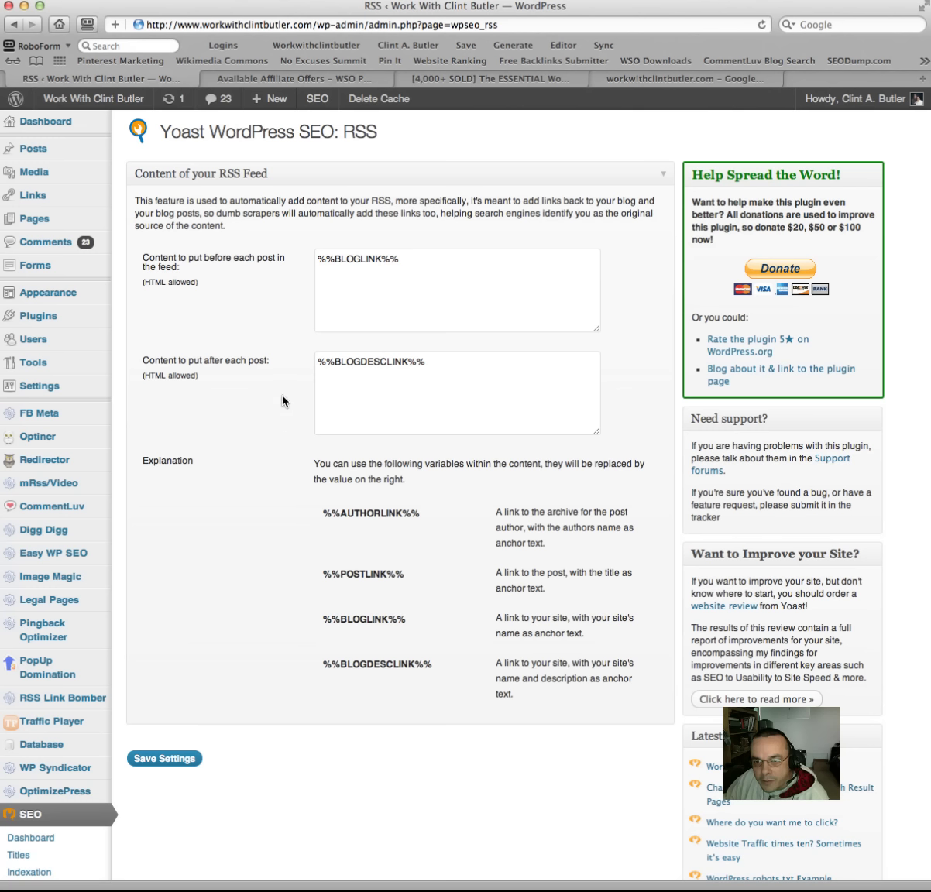
scroll(284, 401, "down", 5)
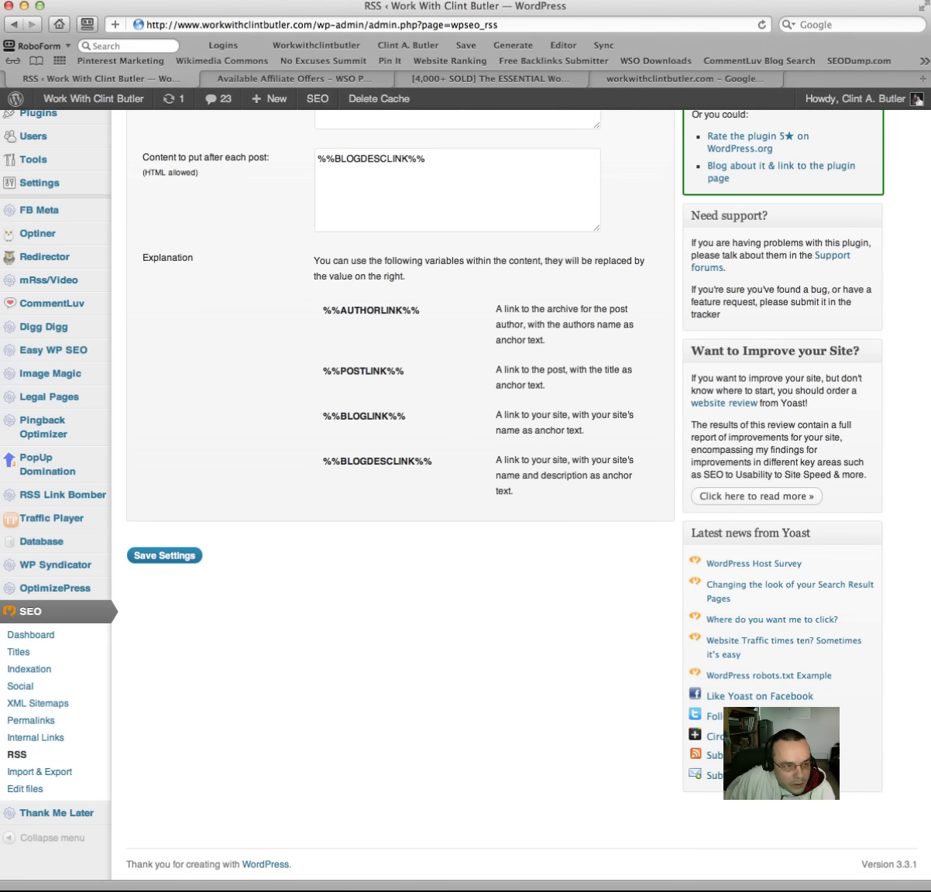
scroll(337, 663, "up", 1)
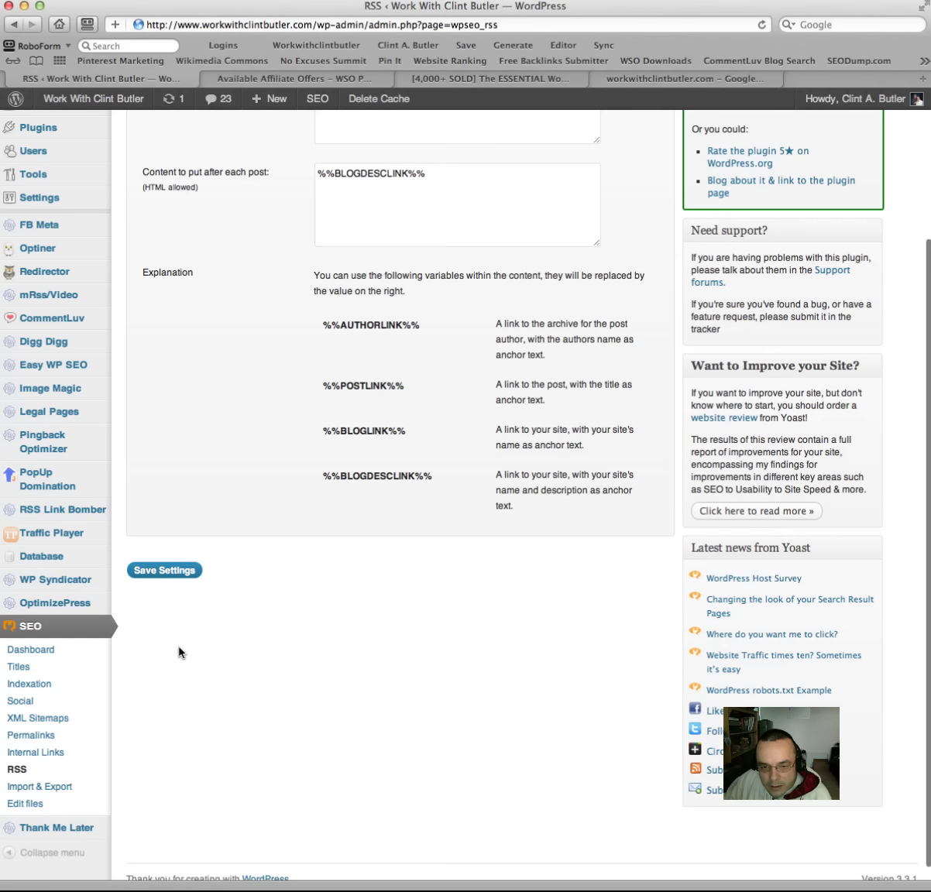
Step: In the plugin's Social settings, add a Facebook admin by authorizing the WordPress SEO by Yoast app on Facebook
left_click(46, 701)
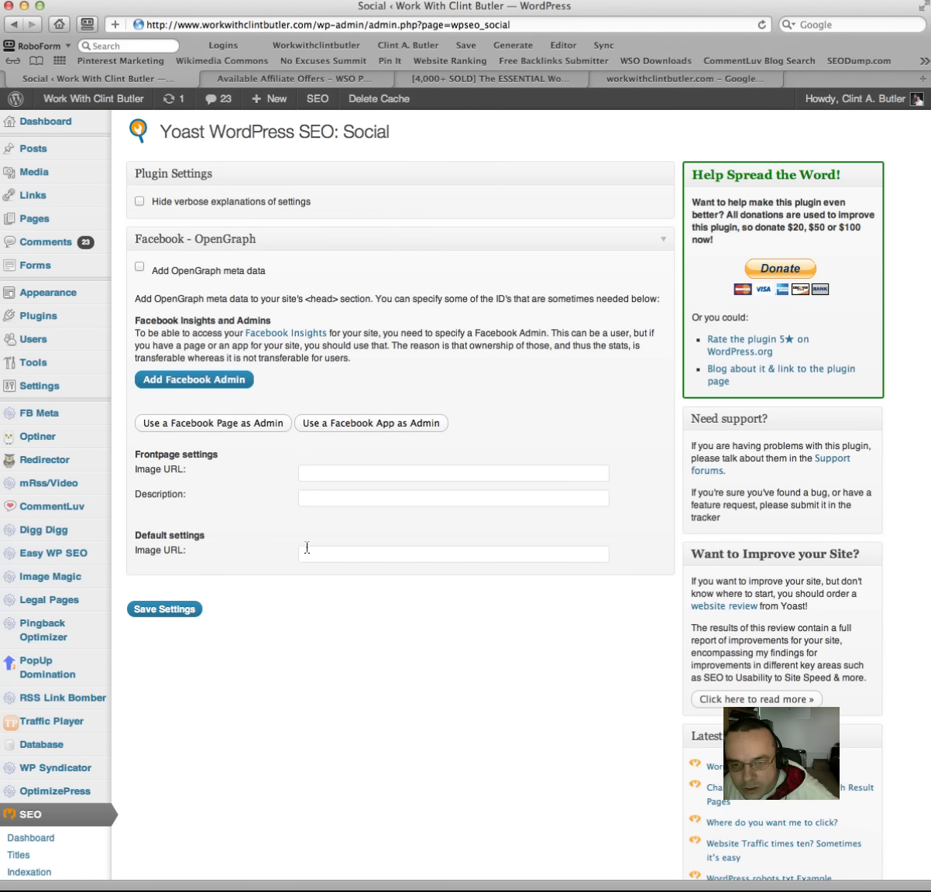
scroll(258, 540, "down", 1)
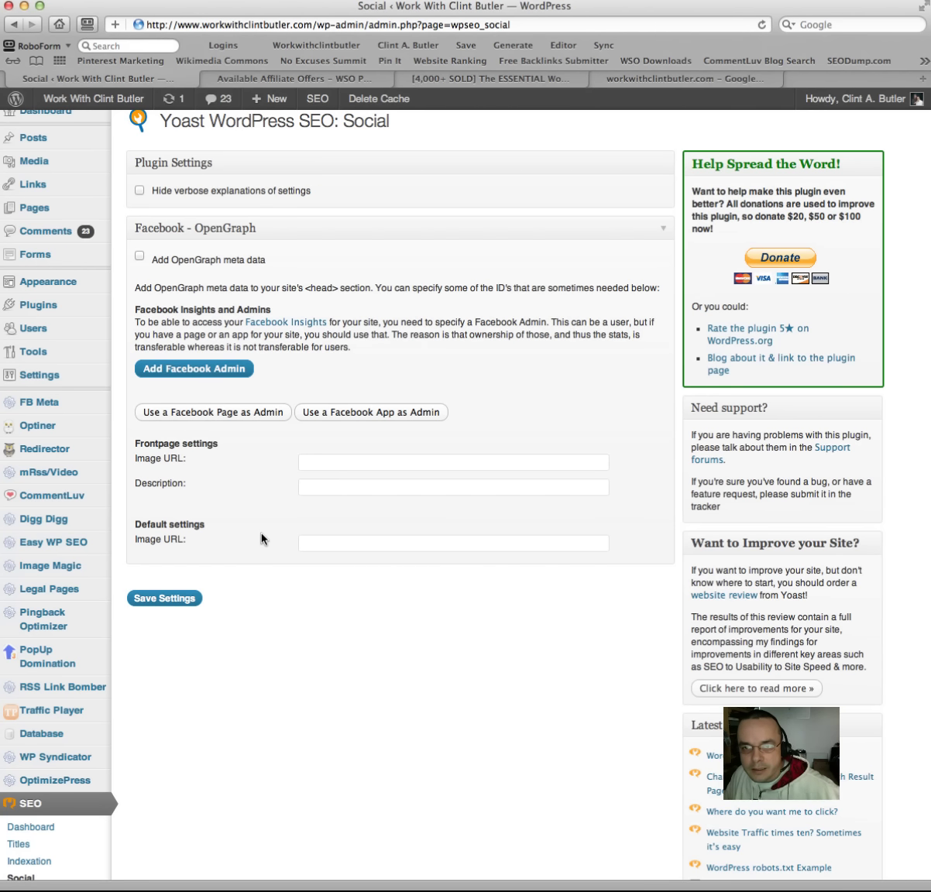
left_click(140, 258)
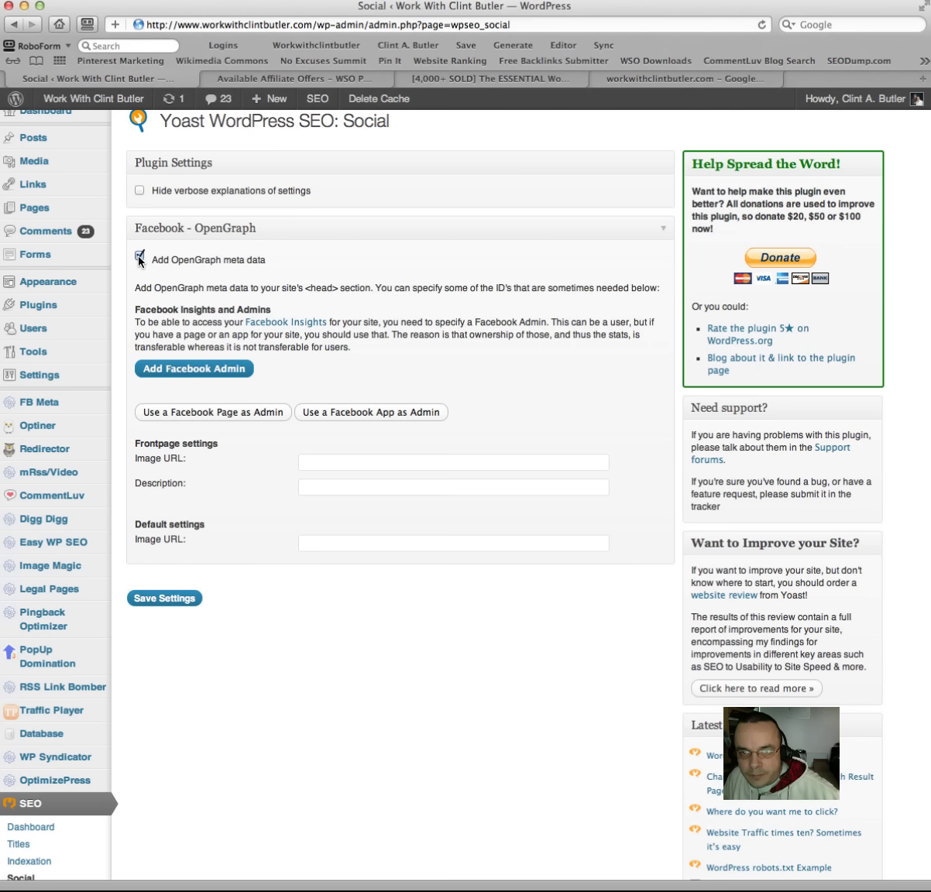
left_click(169, 371)
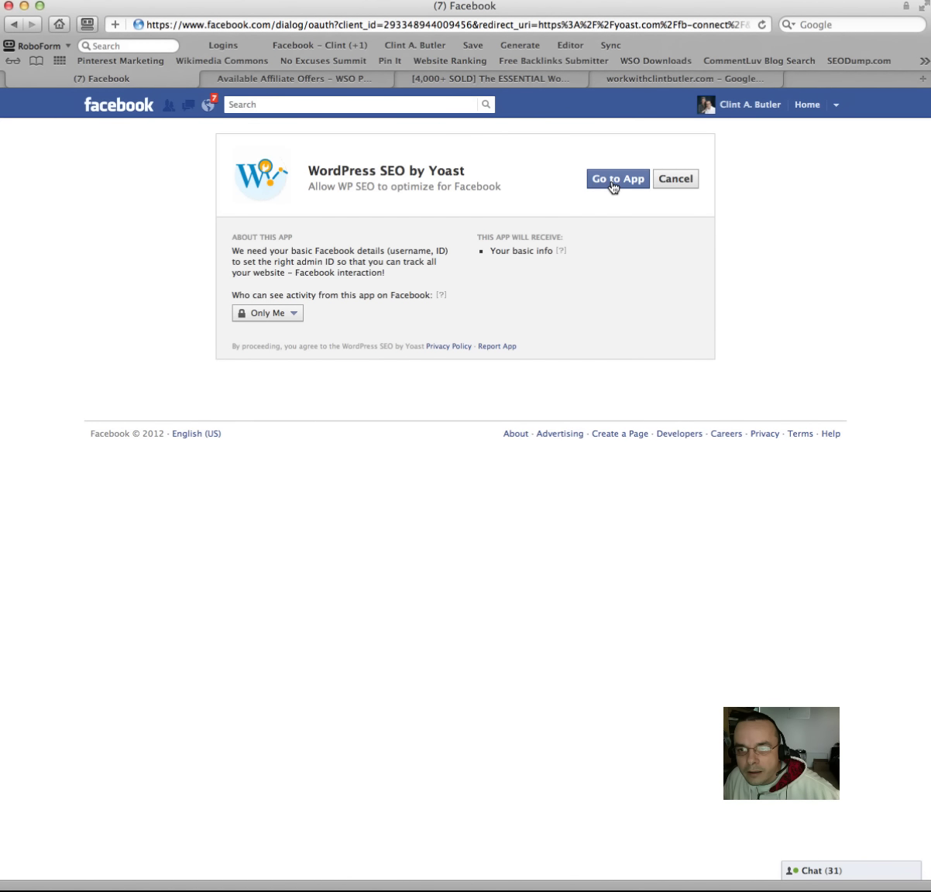
left_click(613, 184)
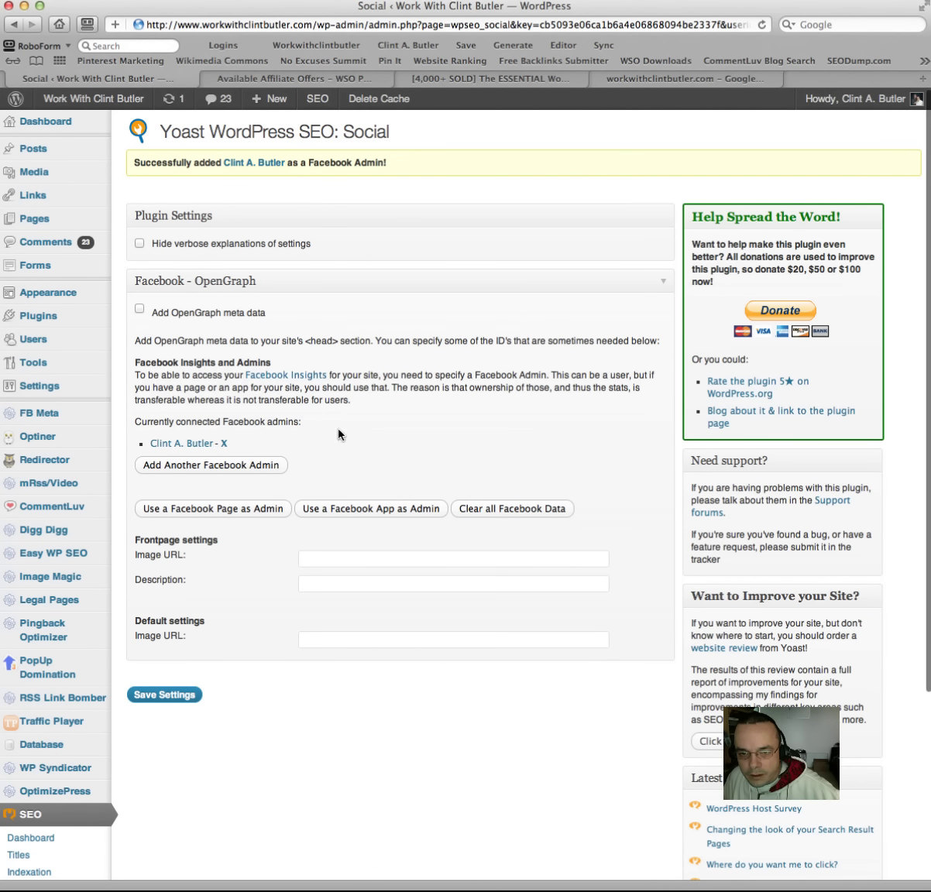
Step: Allow the plugin to manage the Facebook pages, select the site owner's page as Facebook admin, and save the social settings
scroll(335, 434, "down", 2)
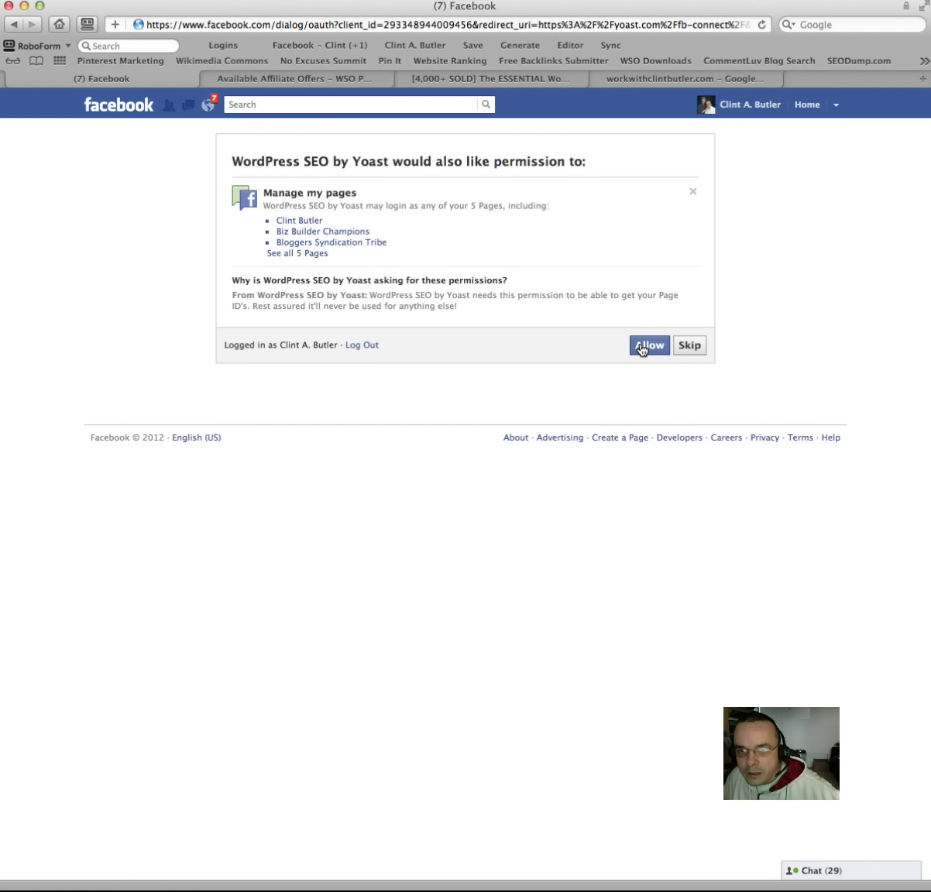
left_click(641, 349)
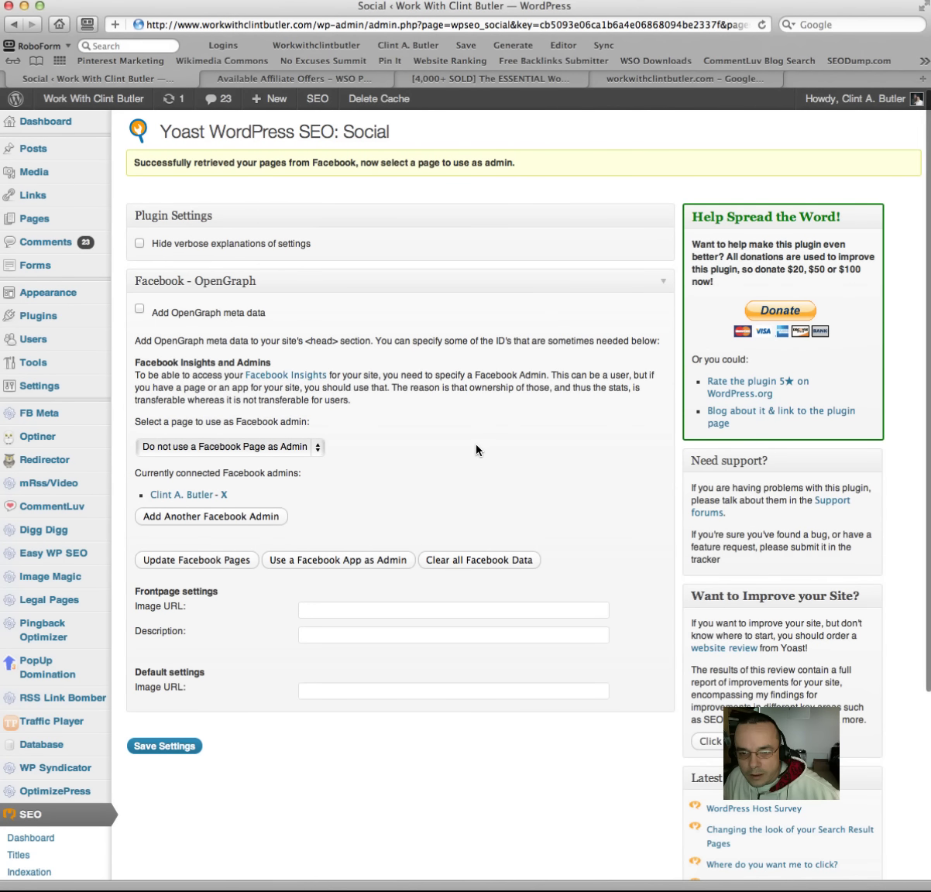
scroll(476, 450, "down", 1)
scroll(477, 450, "down", 4)
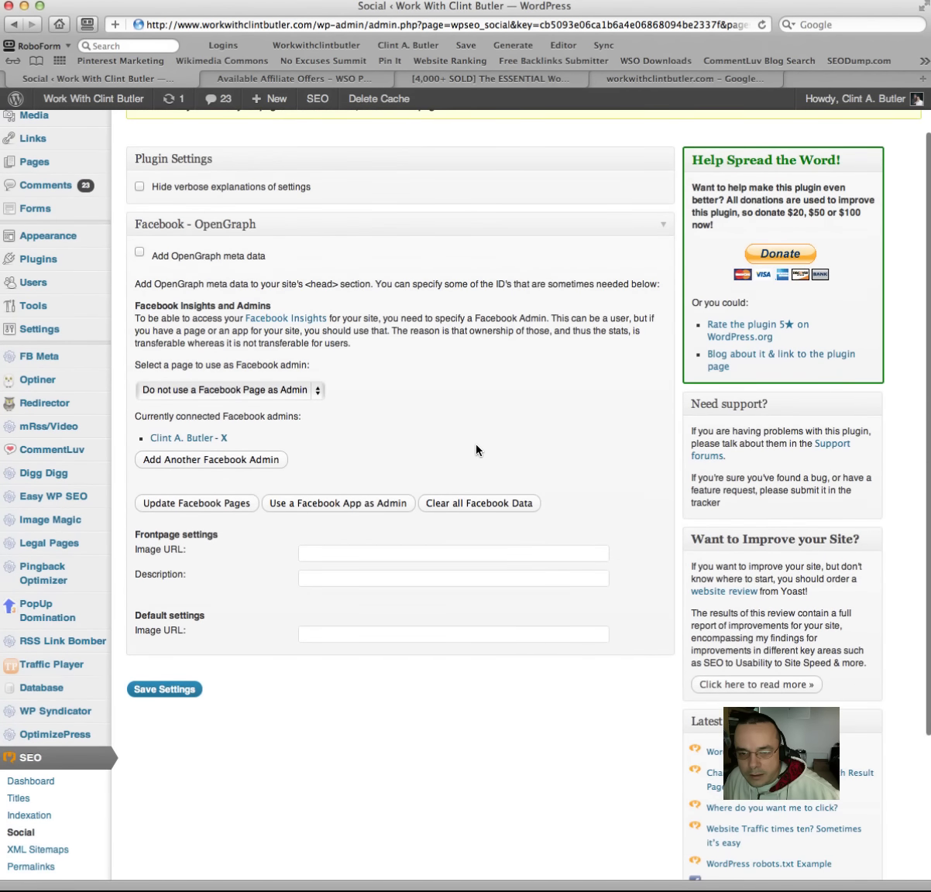
scroll(476, 451, "down", 1)
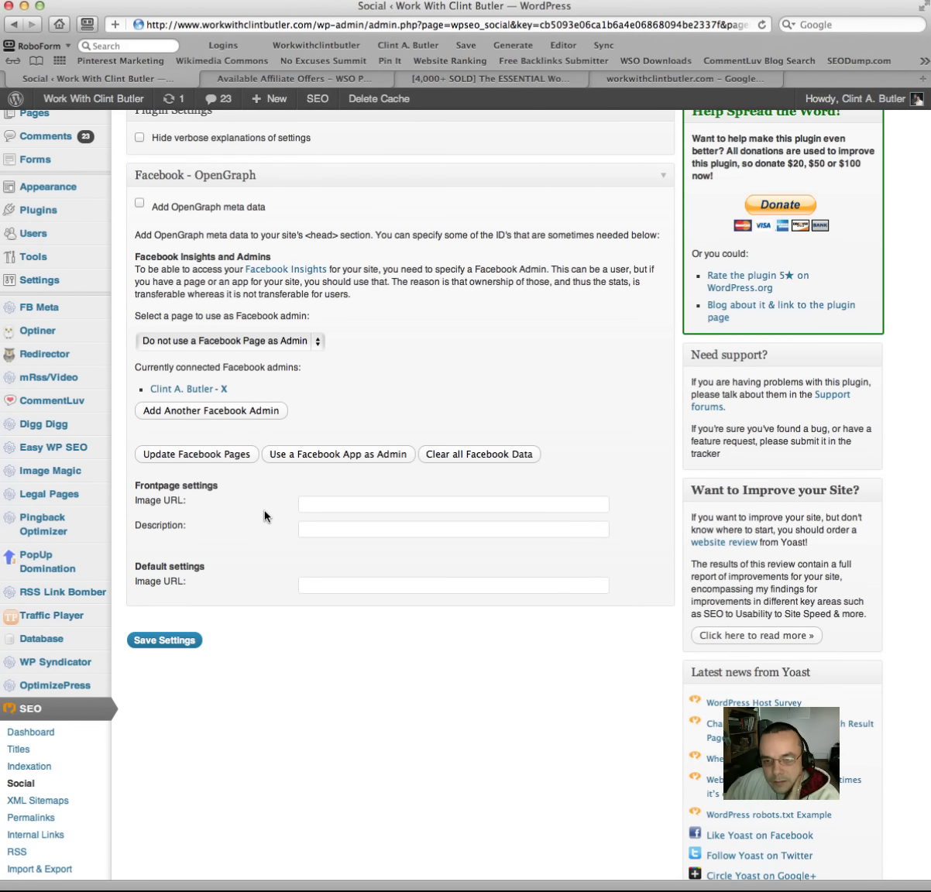
scroll(265, 517, "down", 2)
scroll(265, 517, "up", 2)
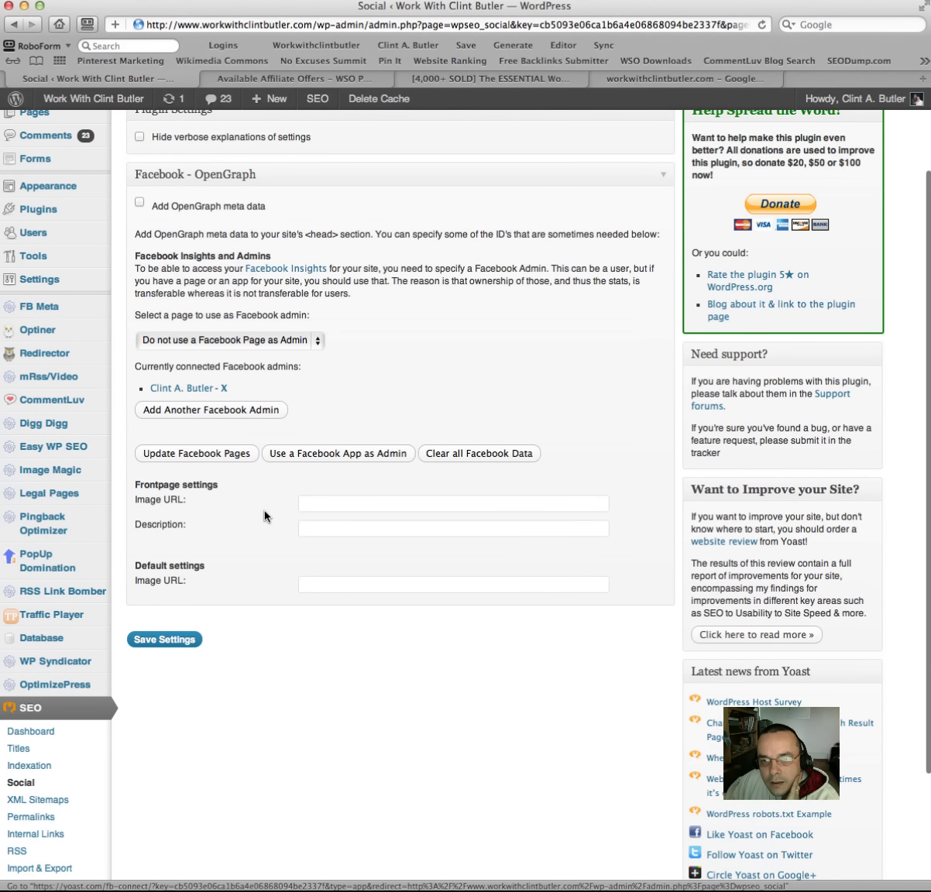
left_click(316, 347)
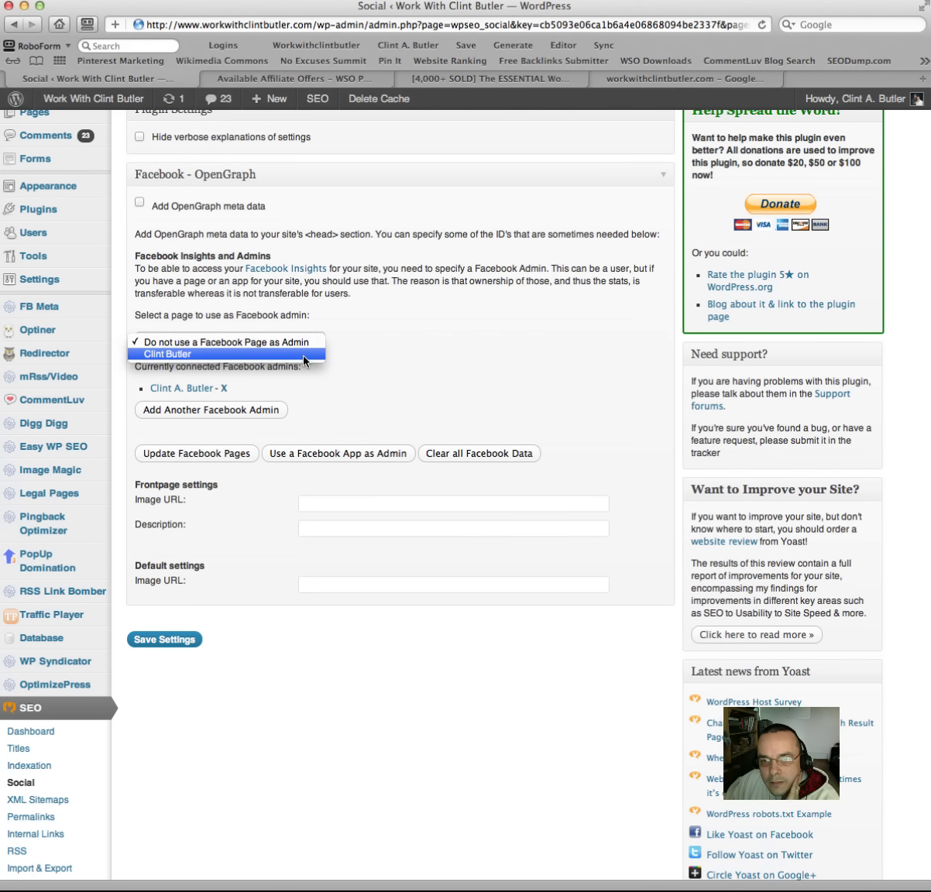
left_click(307, 355)
left_click(165, 640)
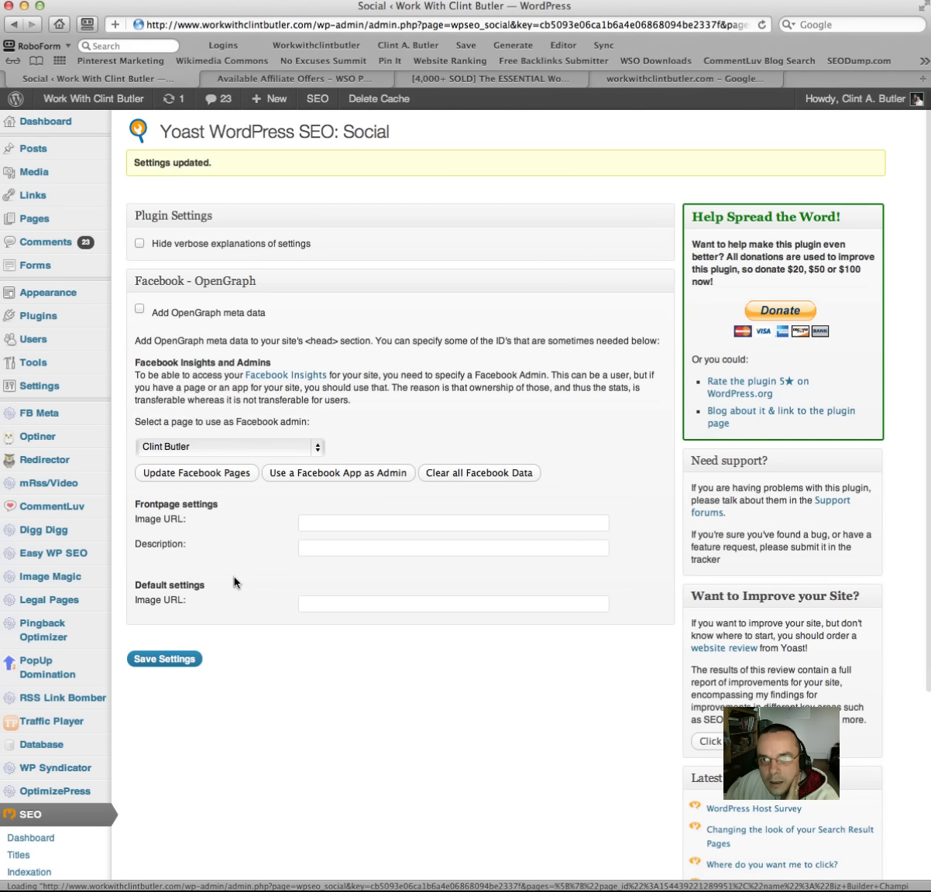
Step: Enable Add OpenGraph meta data and save the social settings
scroll(236, 582, "down", 2)
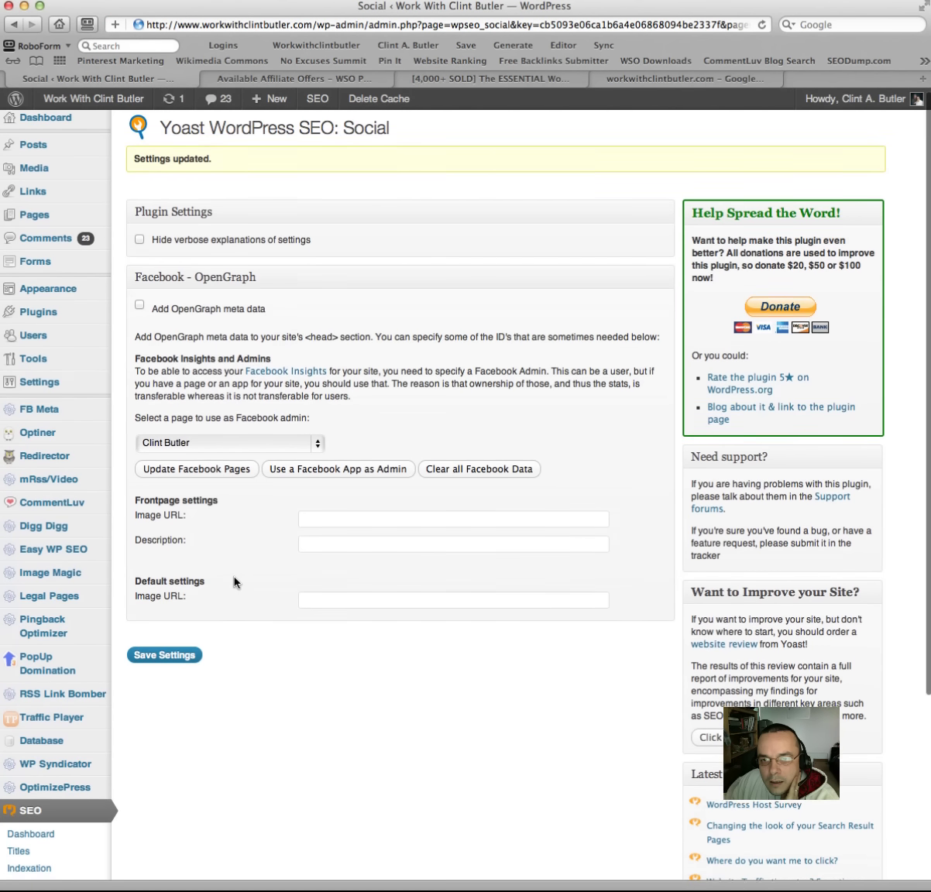
scroll(236, 582, "down", 1)
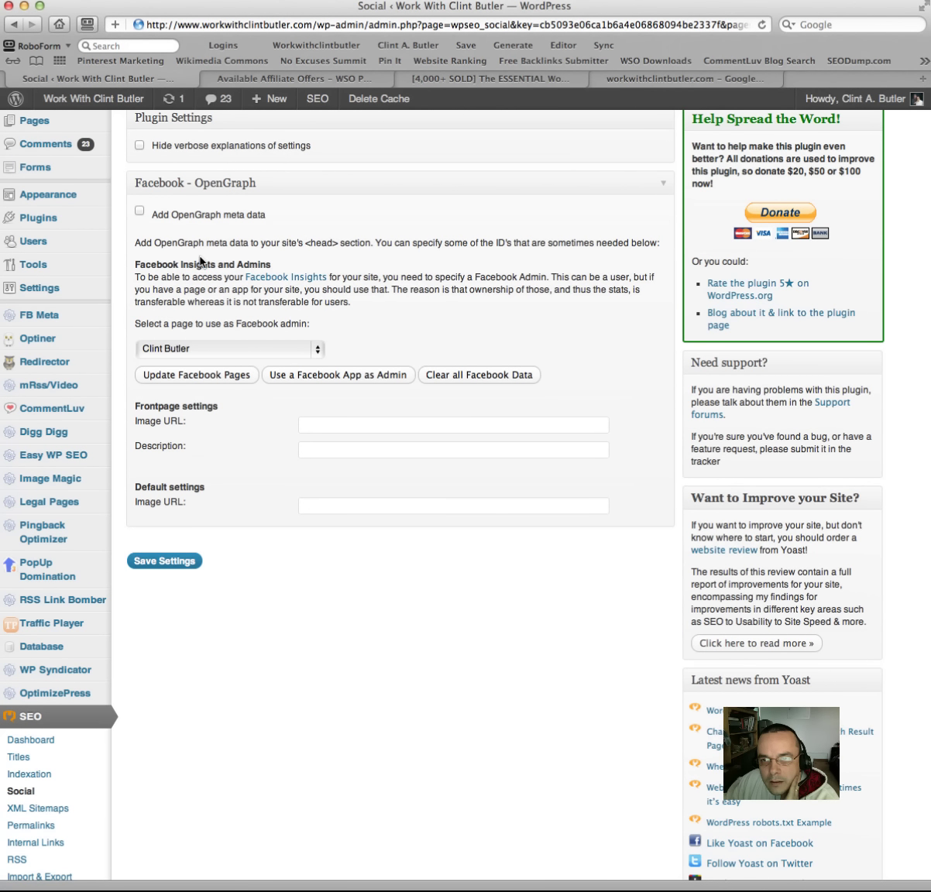
left_click(139, 210)
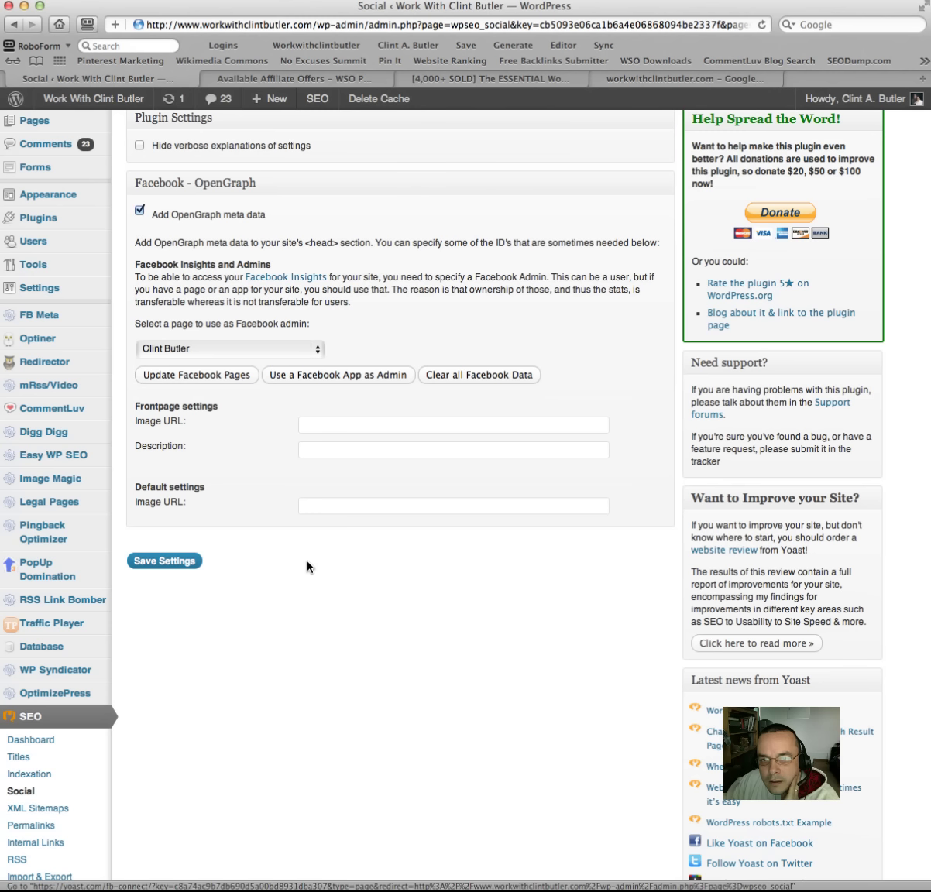
left_click(184, 563)
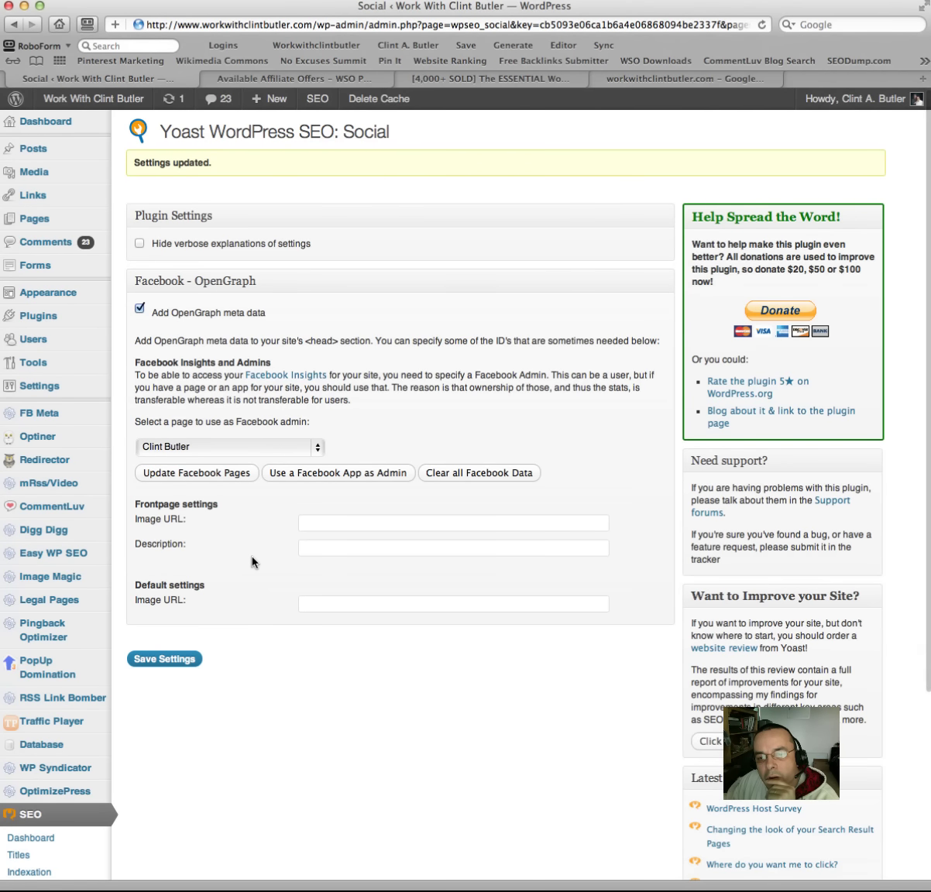
Step: Open the Lifes Abundance Scam post for editing from the list of all posts
scroll(252, 561, "down", 5)
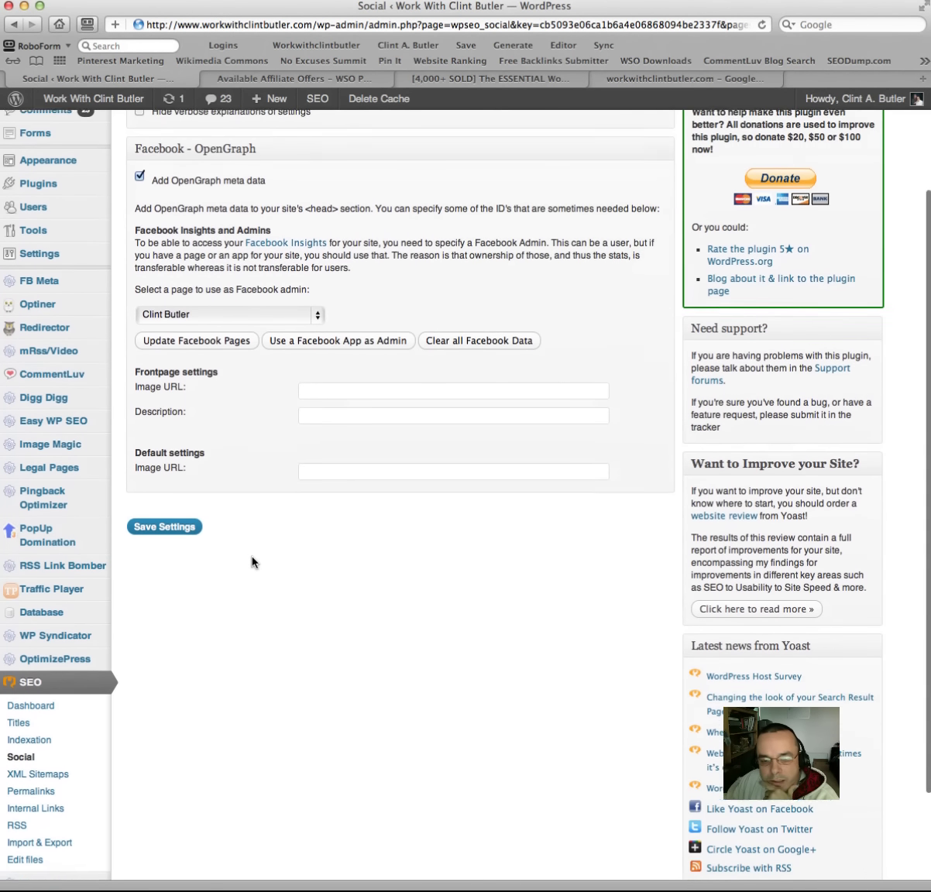
scroll(252, 562, "up", 3)
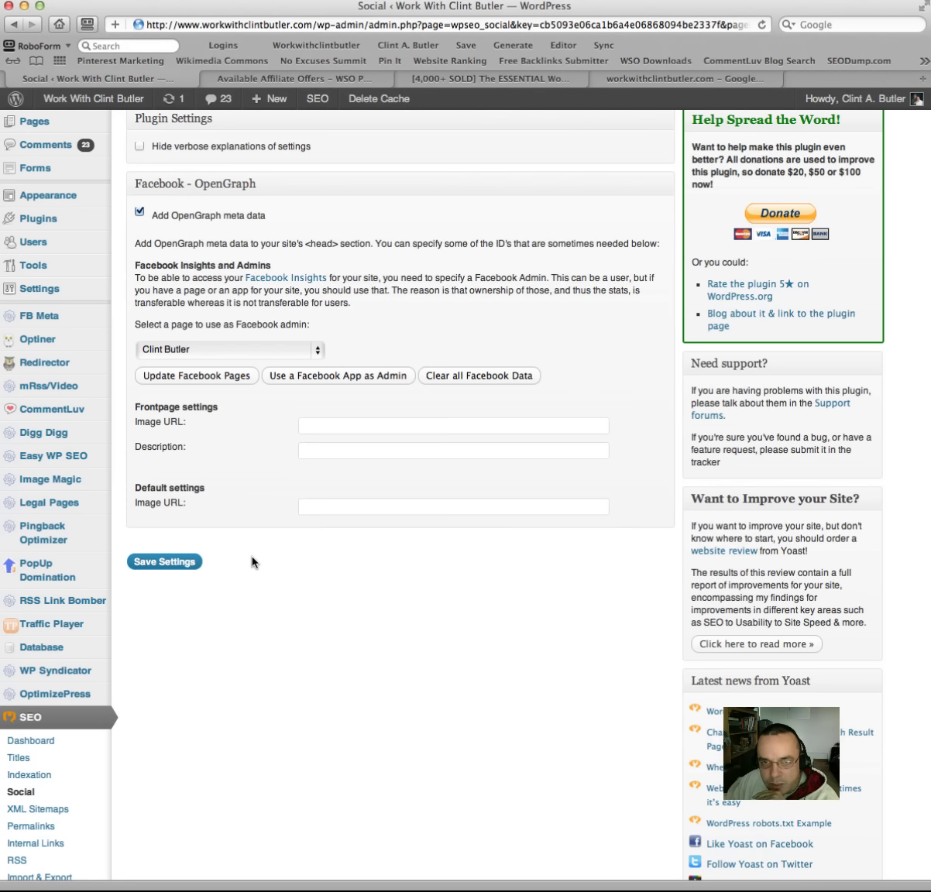
scroll(252, 561, "up", 3)
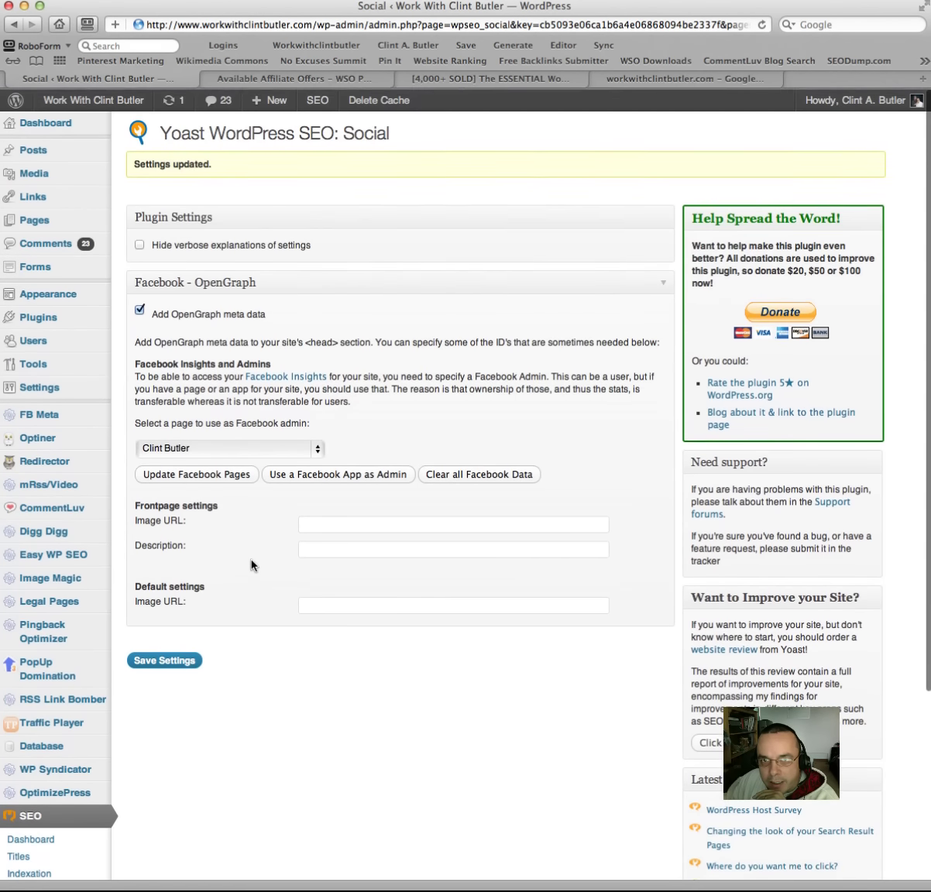
mouse_move(50, 145)
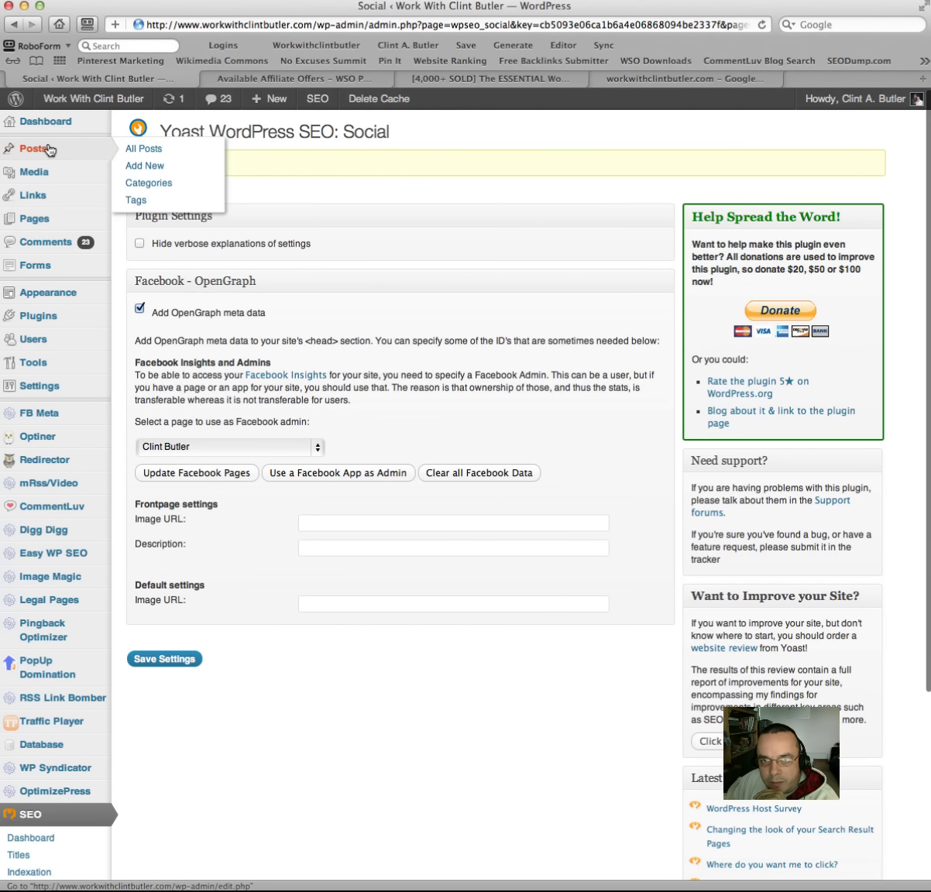
left_click(143, 153)
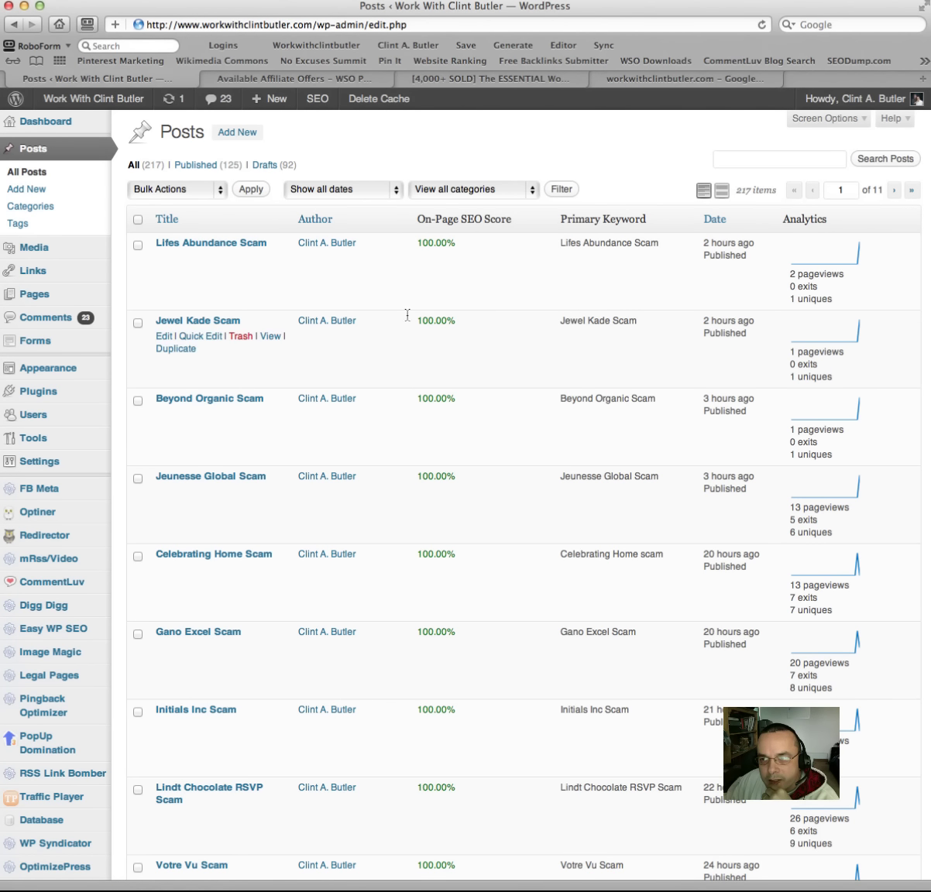
left_click(178, 245)
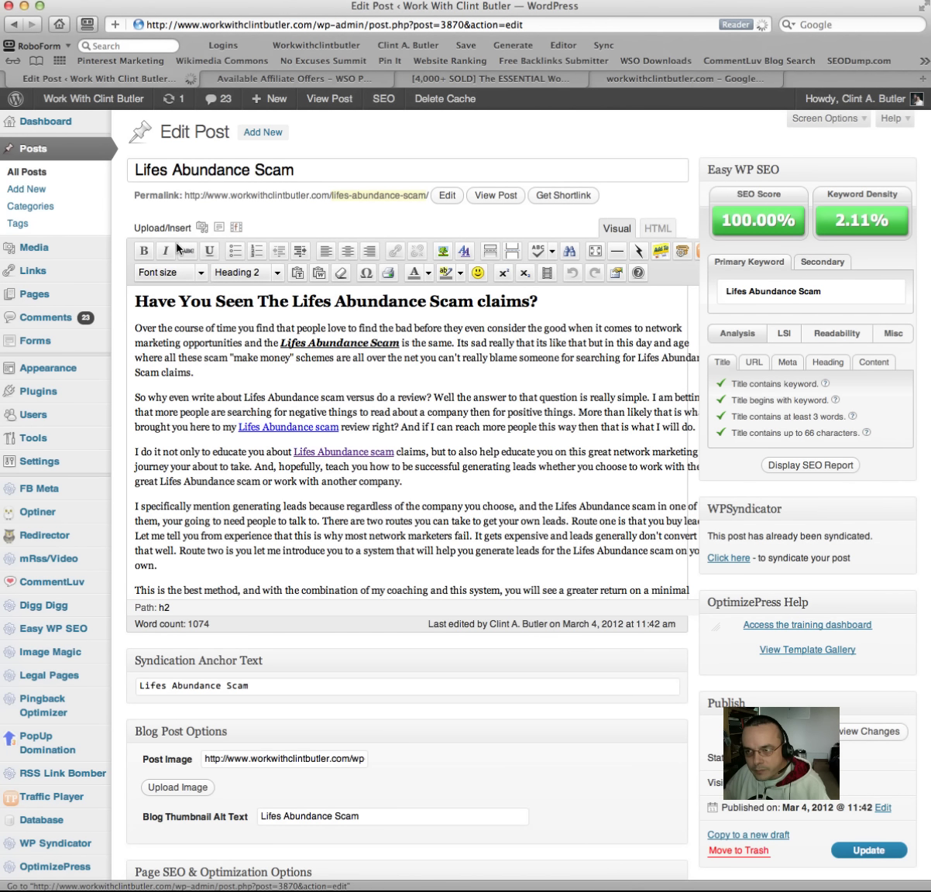
Step: Expand the post's Page SEO & Optimization Options section above the WordPress SEO by Yoast section
scroll(475, 335, "down", 3)
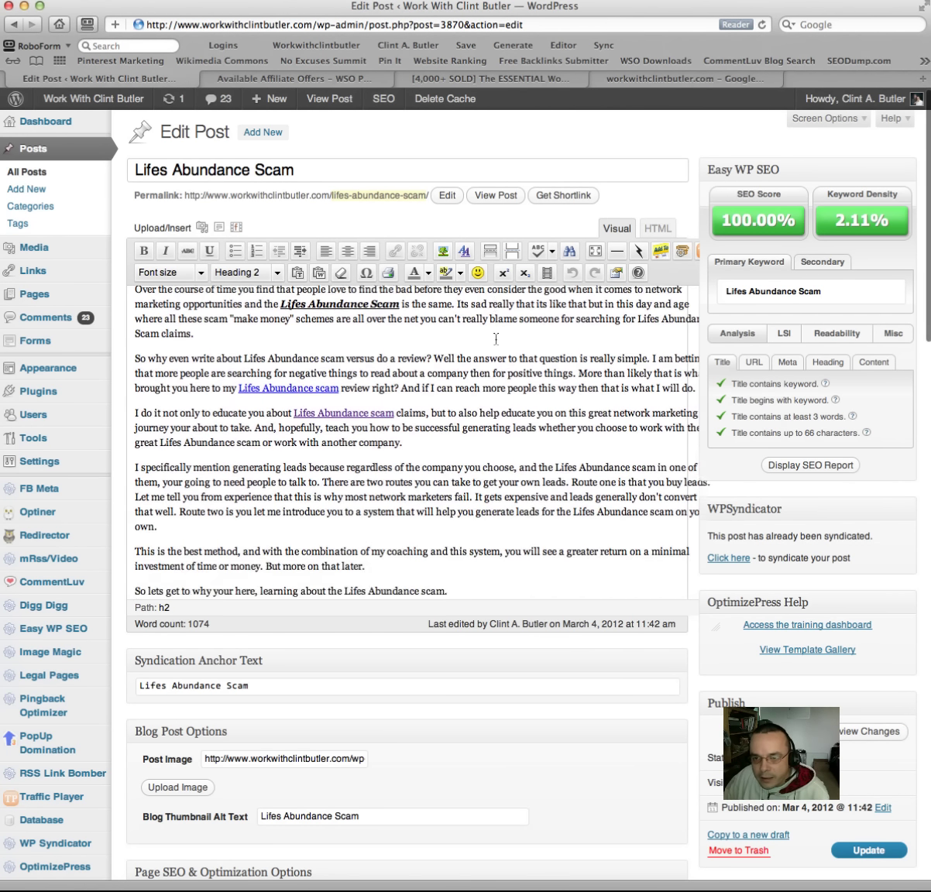
scroll(707, 387, "down", 10)
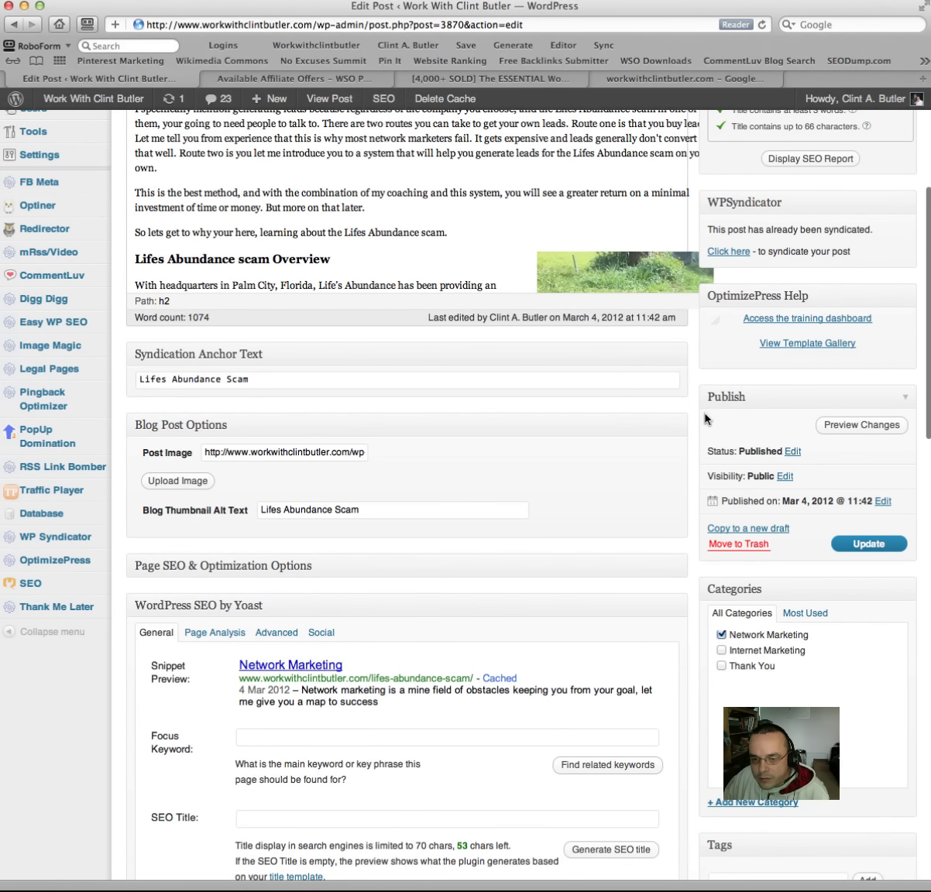
scroll(705, 419, "down", 9)
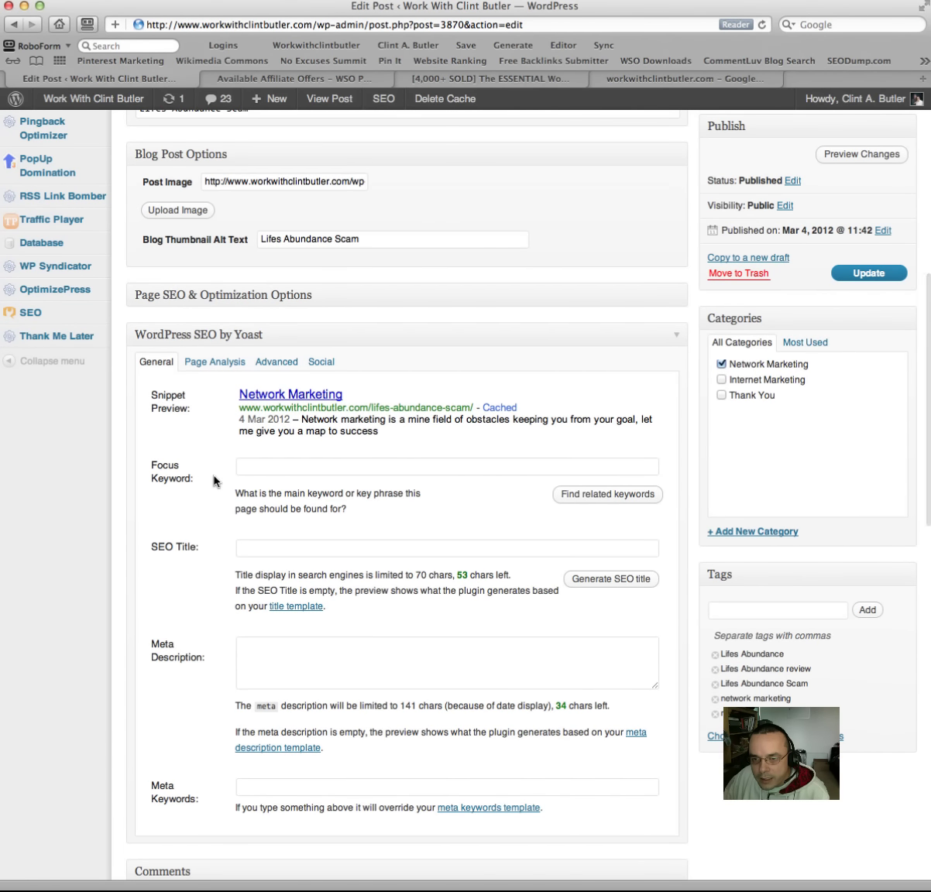
scroll(214, 480, "down", 1)
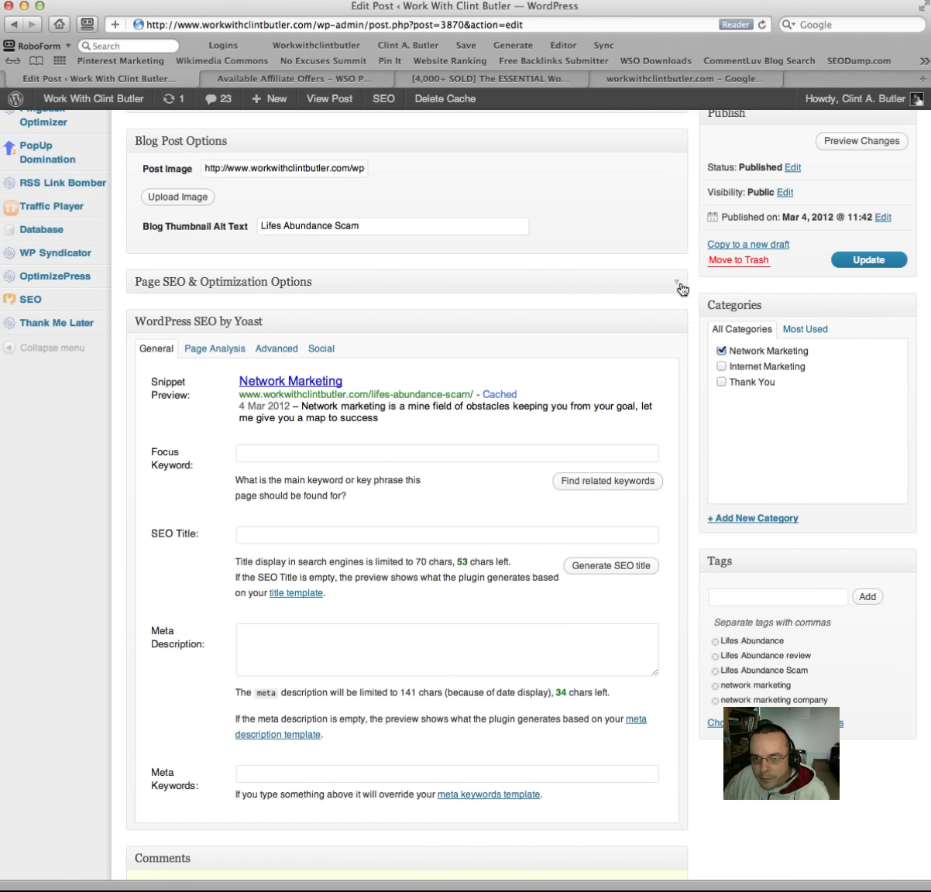
left_click(682, 289)
Step: Copy the existing meta description from Page SEO & Optimization Options into the Yoast Meta Description
scroll(691, 316, "down", 5)
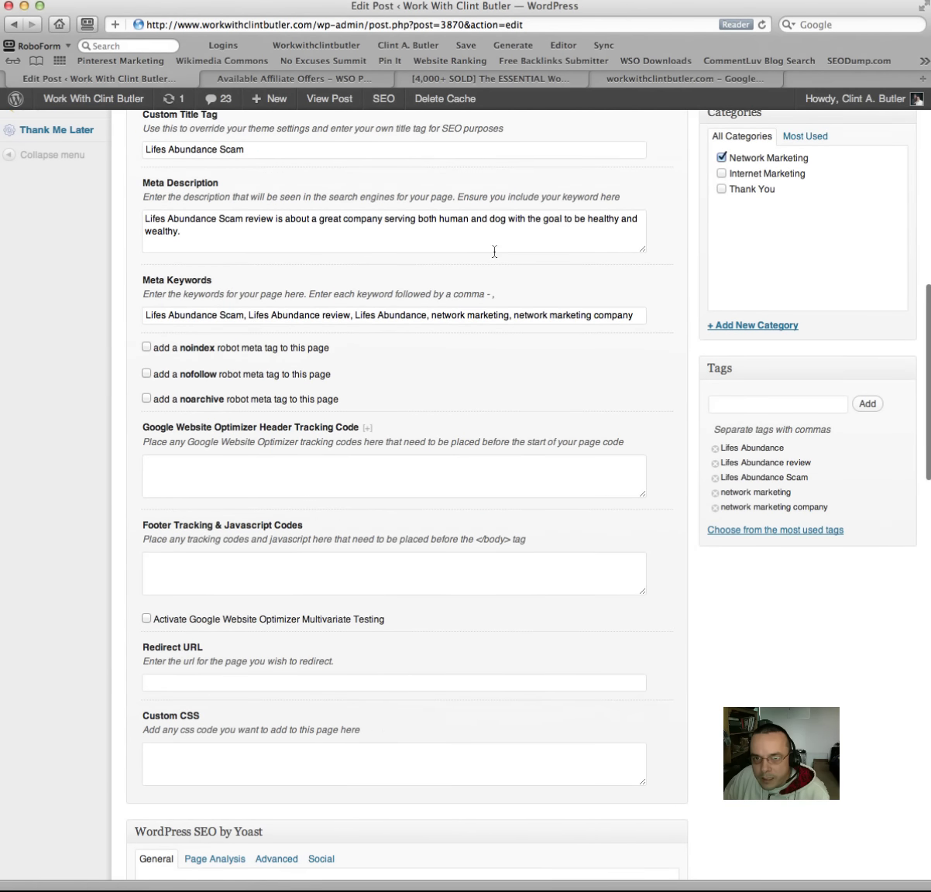
left_click_drag(182, 232, 142, 218)
right_click(169, 221)
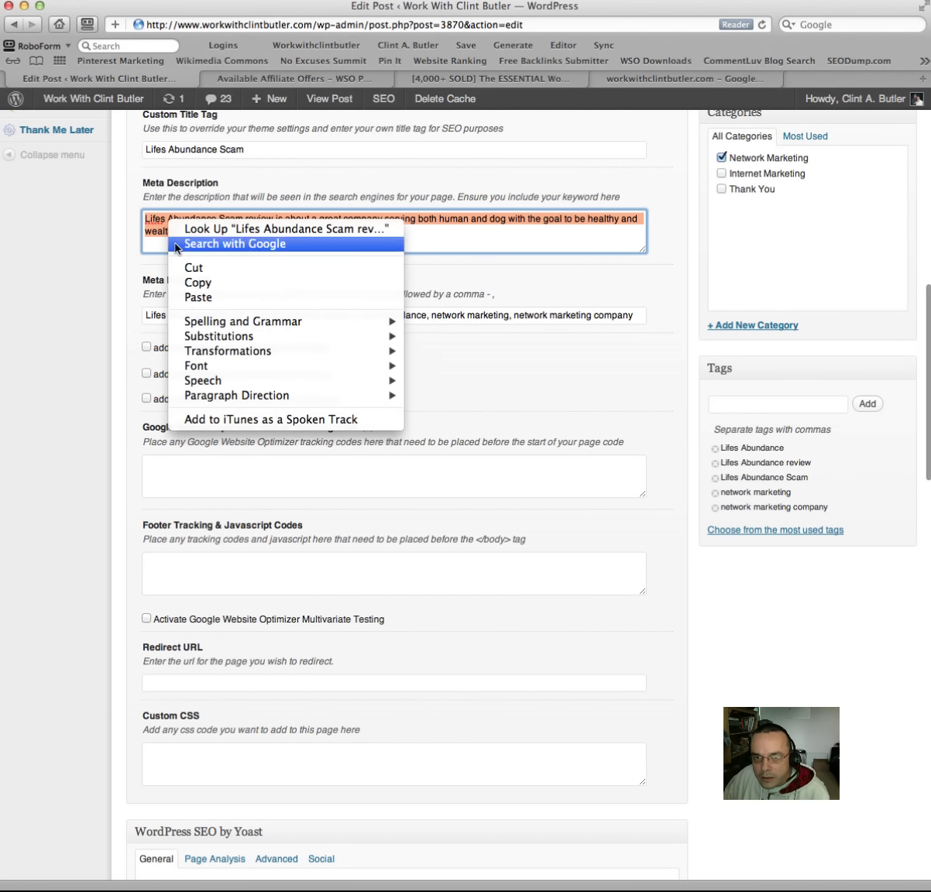
left_click(187, 285)
scroll(653, 406, "down", 10)
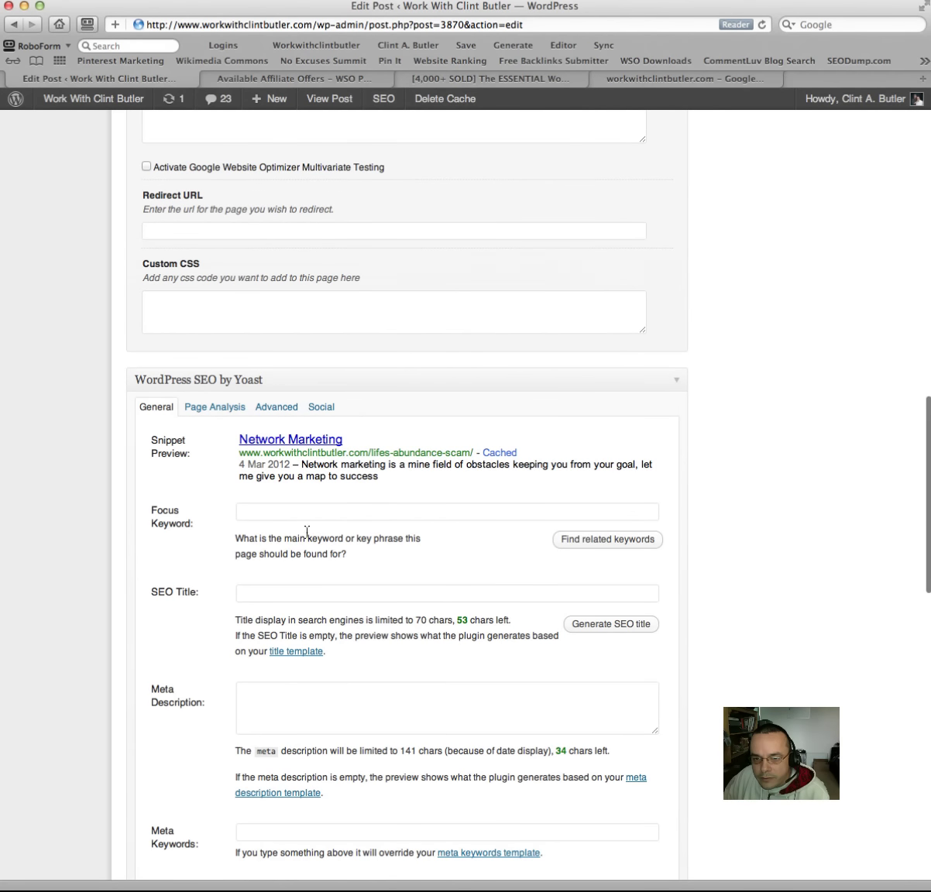
left_click(265, 711)
right_click(264, 711)
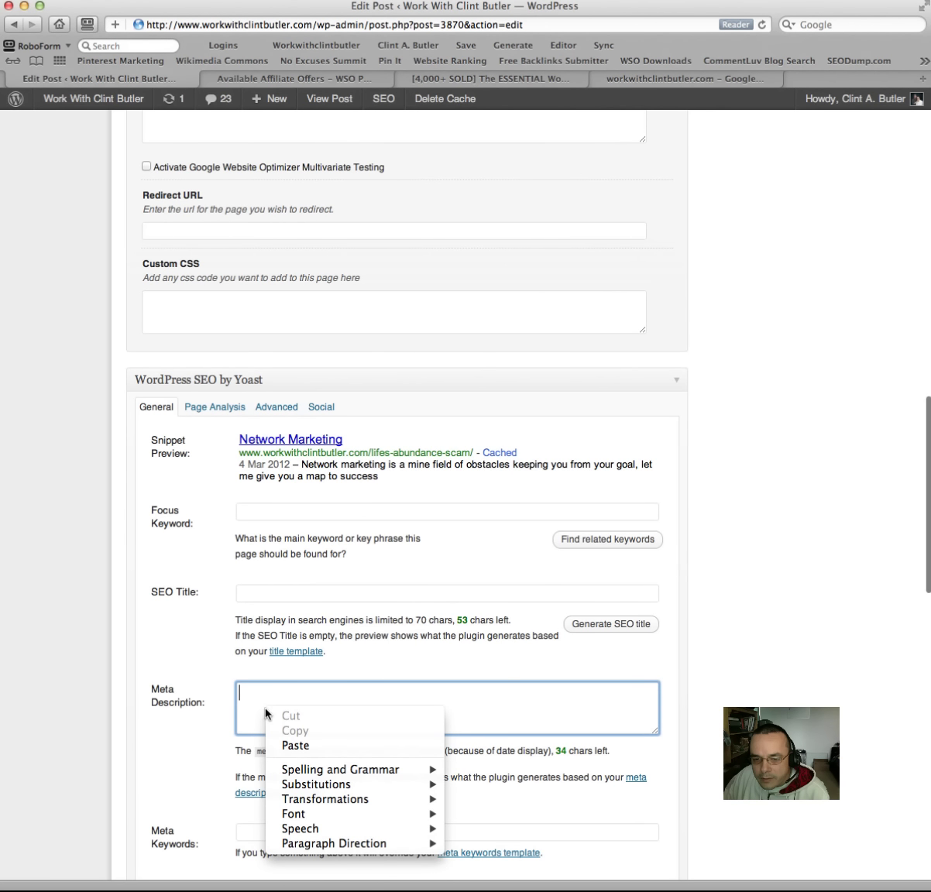
left_click(271, 744)
Step: Copy the custom title tag "Lifes Abundance Scam" from Page SEO & Optimization Options into the Yoast SEO Title
scroll(703, 657, "up", 15)
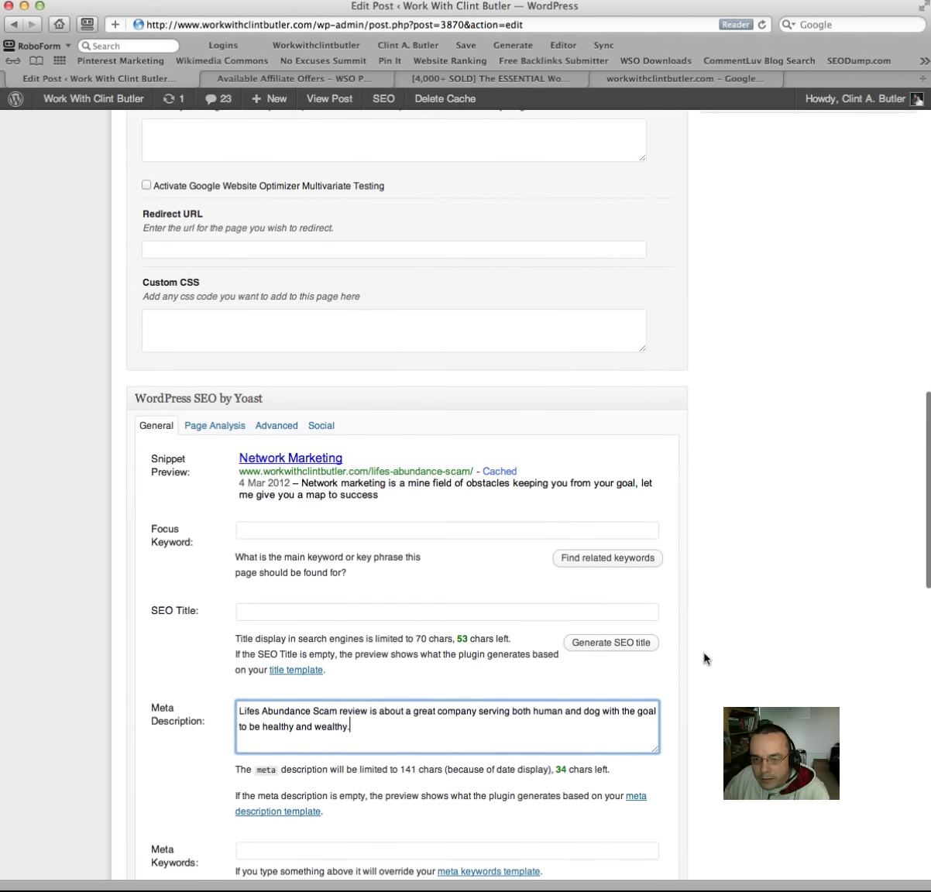
scroll(704, 658, "up", 3)
left_click_drag(276, 481, 154, 478)
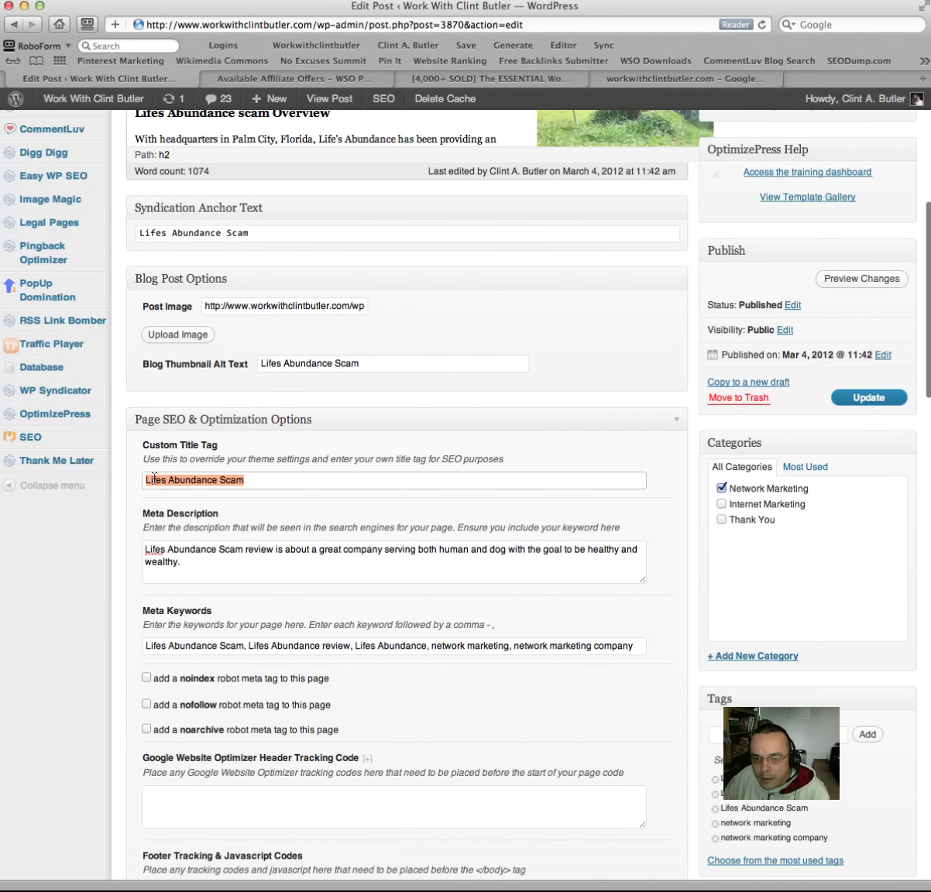
right_click(155, 478)
left_click(178, 536)
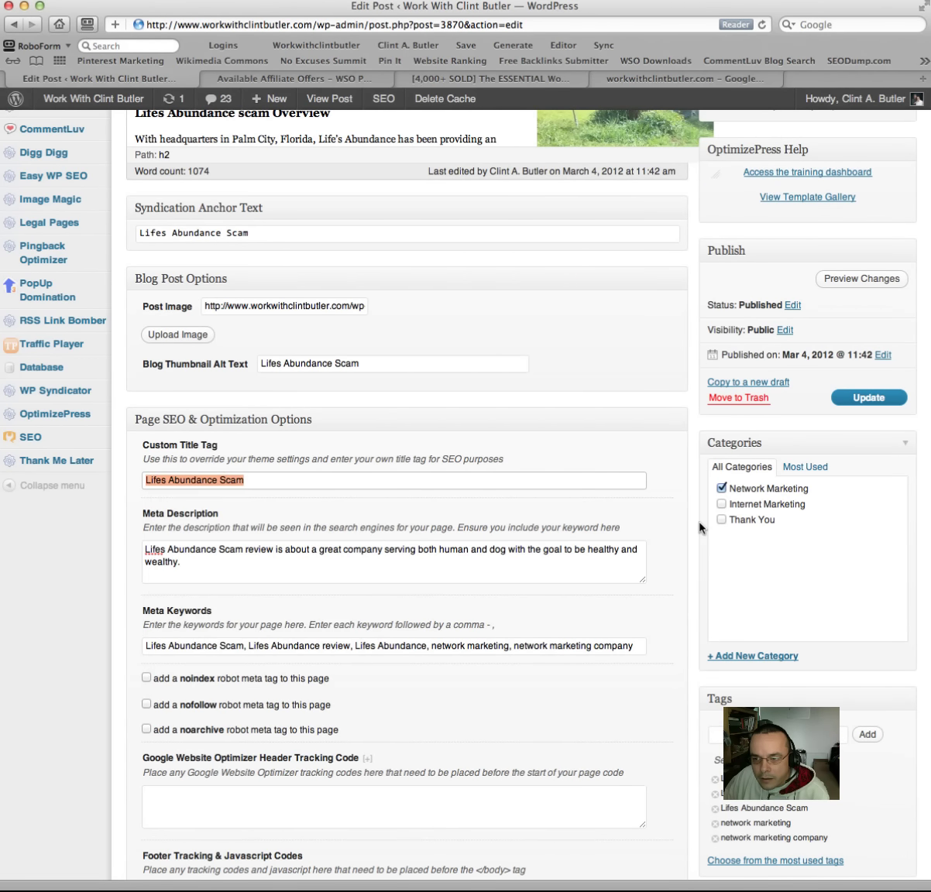
scroll(699, 530, "down", 13)
scroll(699, 529, "down", 7)
left_click(289, 520)
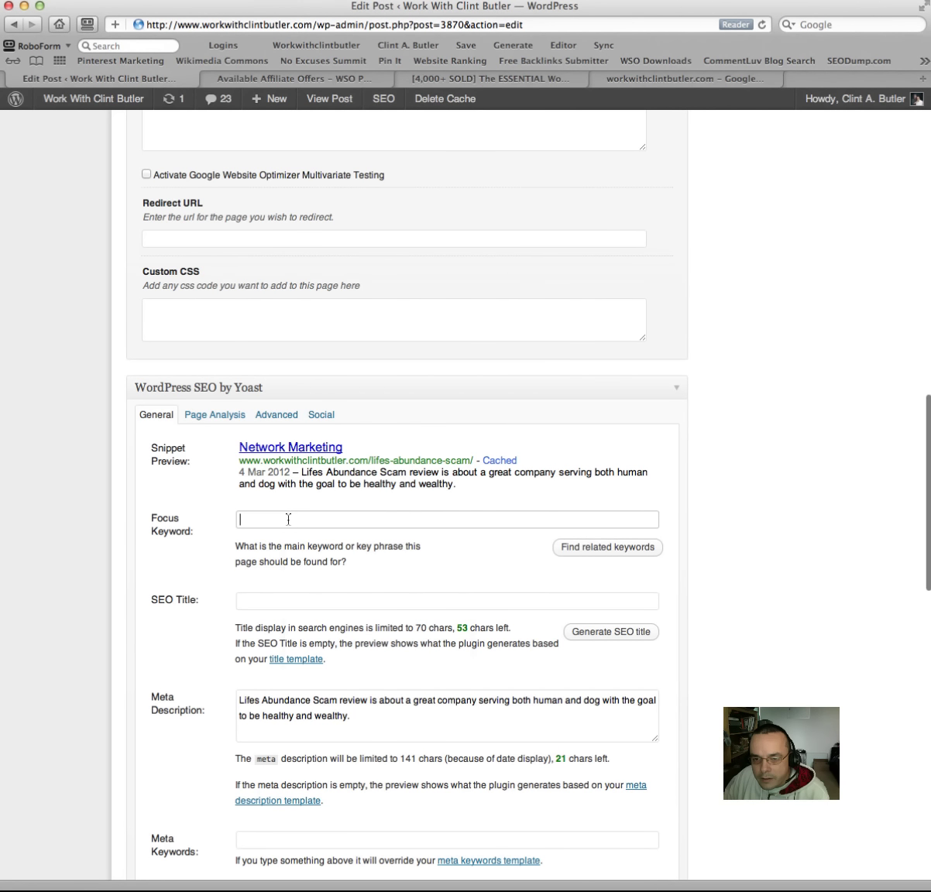
right_click(289, 519)
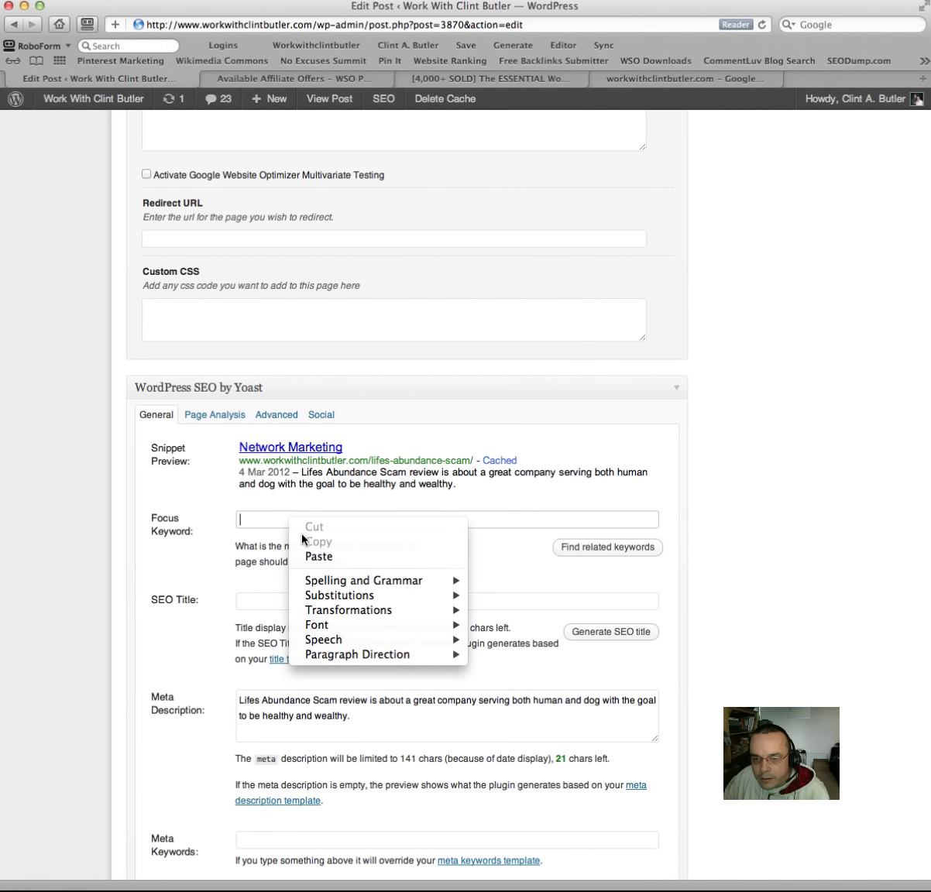
left_click(260, 602)
right_click(260, 601)
left_click(275, 636)
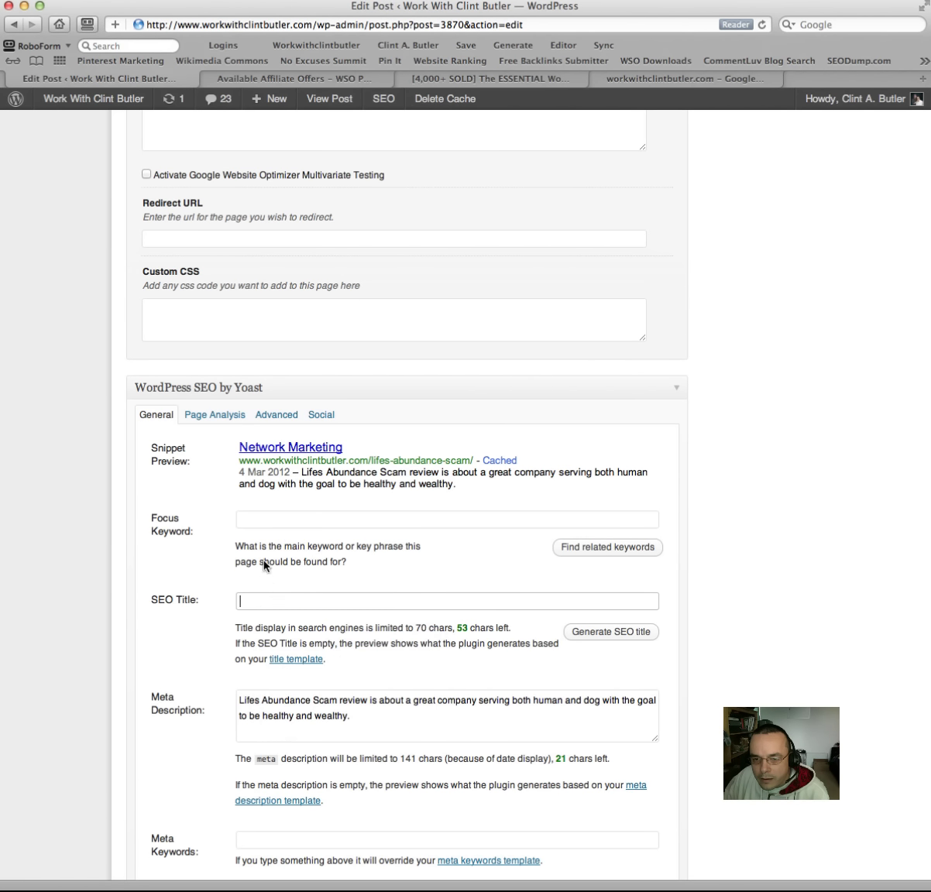
Step: Paste the copied title "Lifes Abundance Scam" as the Yoast Focus Keyword
left_click(262, 521)
right_click(262, 521)
left_click(400, 556)
Step: Copy all the meta keywords from Page SEO & Optimization Options into the Yoast Meta Keywords
scroll(737, 534, "down", 2)
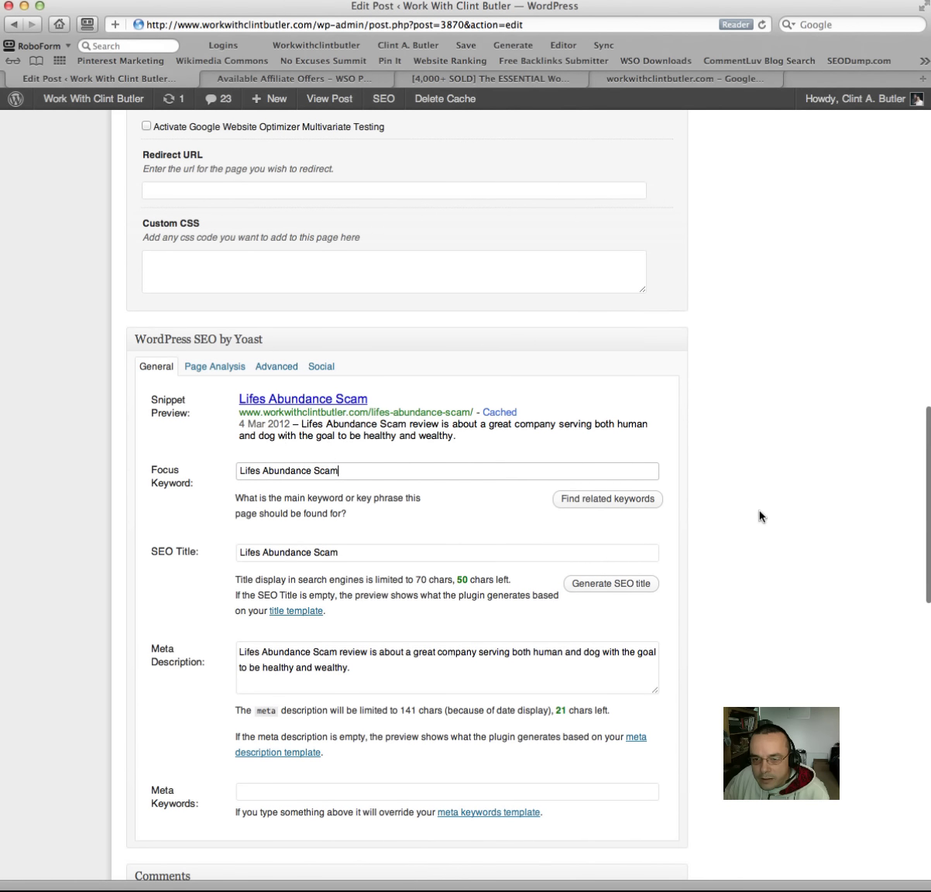
scroll(753, 515, "up", 10)
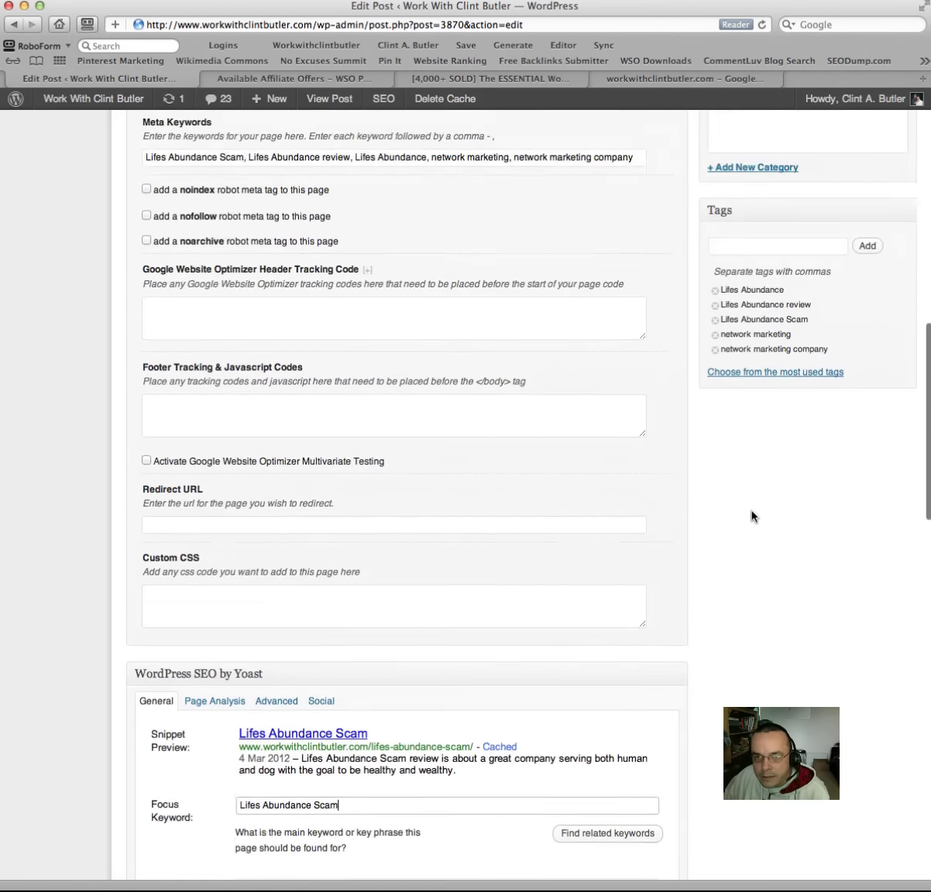
triple_click(360, 331)
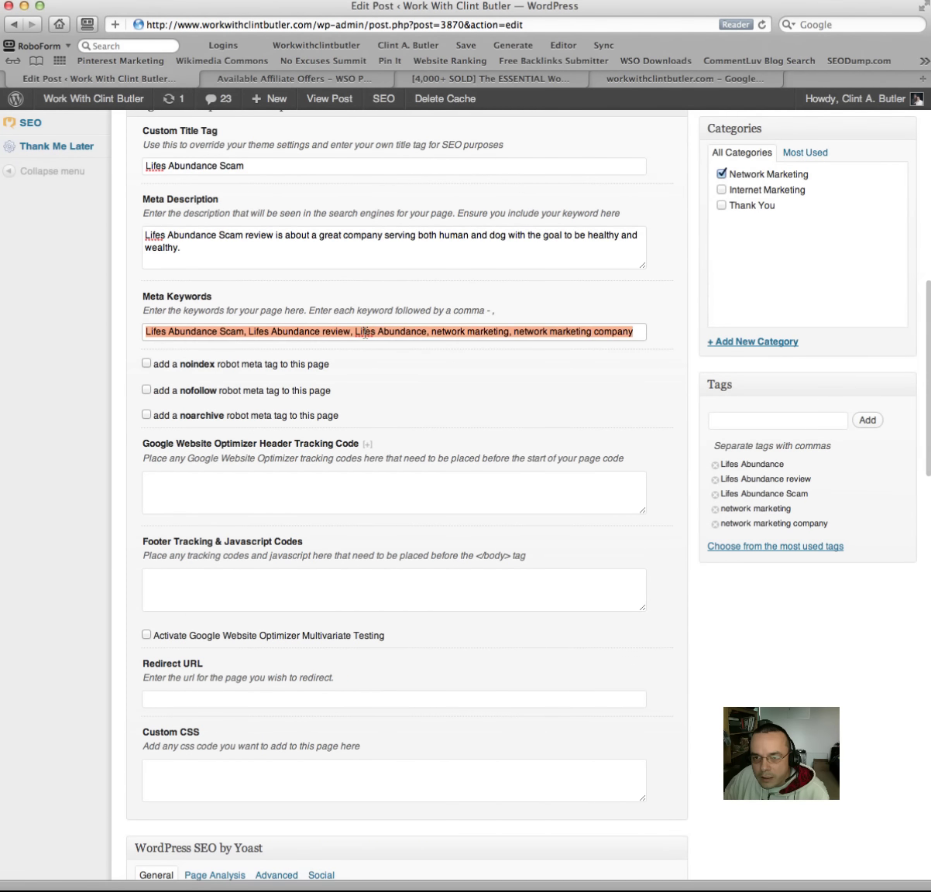
right_click(365, 335)
left_click(391, 394)
scroll(672, 457, "down", 15)
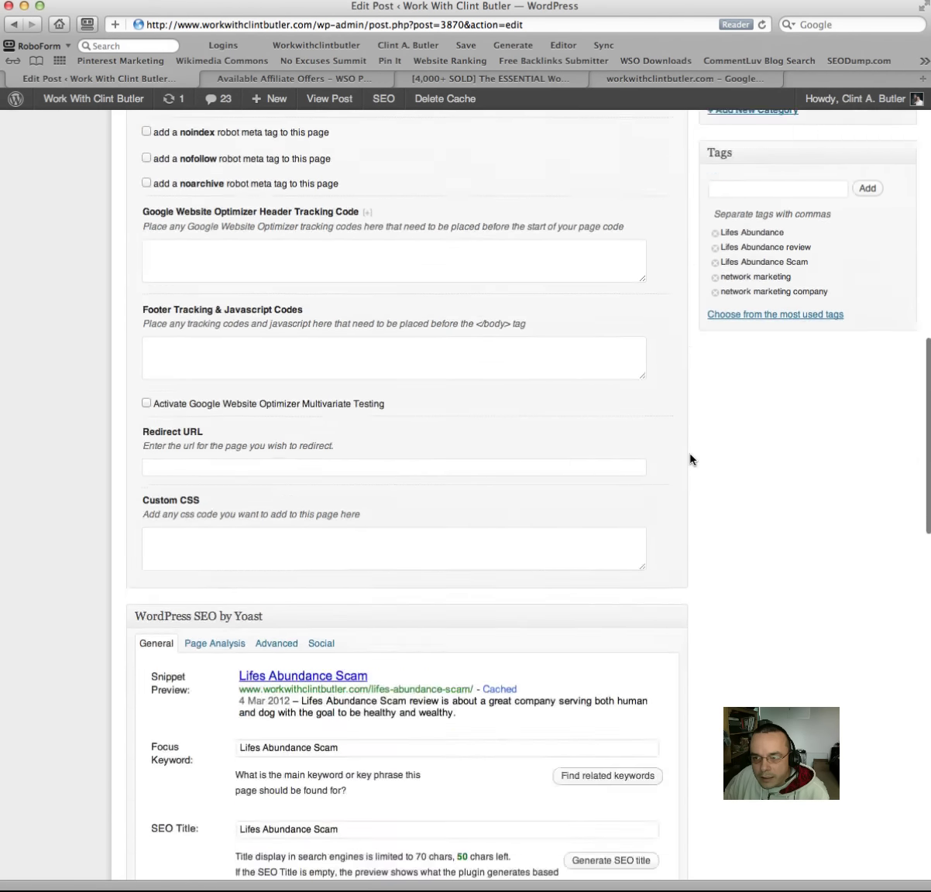
left_click(262, 510)
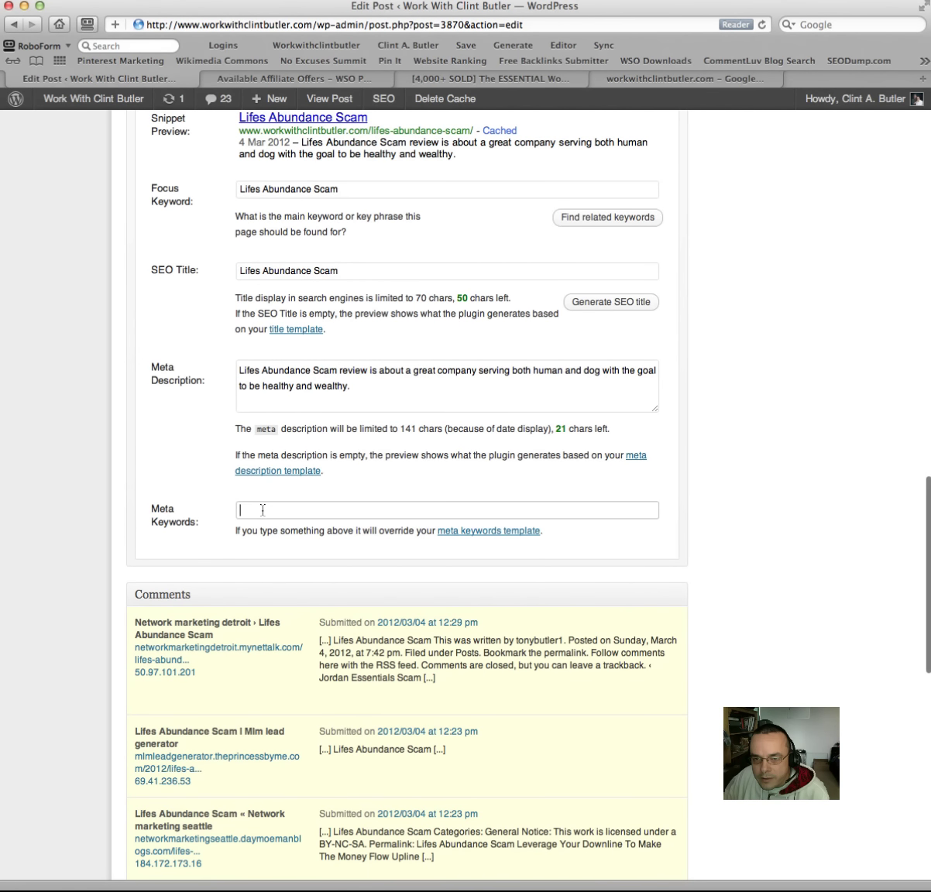
right_click(264, 510)
left_click(293, 547)
Step: Check the post's Yoast Page Analysis report and return to the General SEO settings
scroll(713, 501, "up", 8)
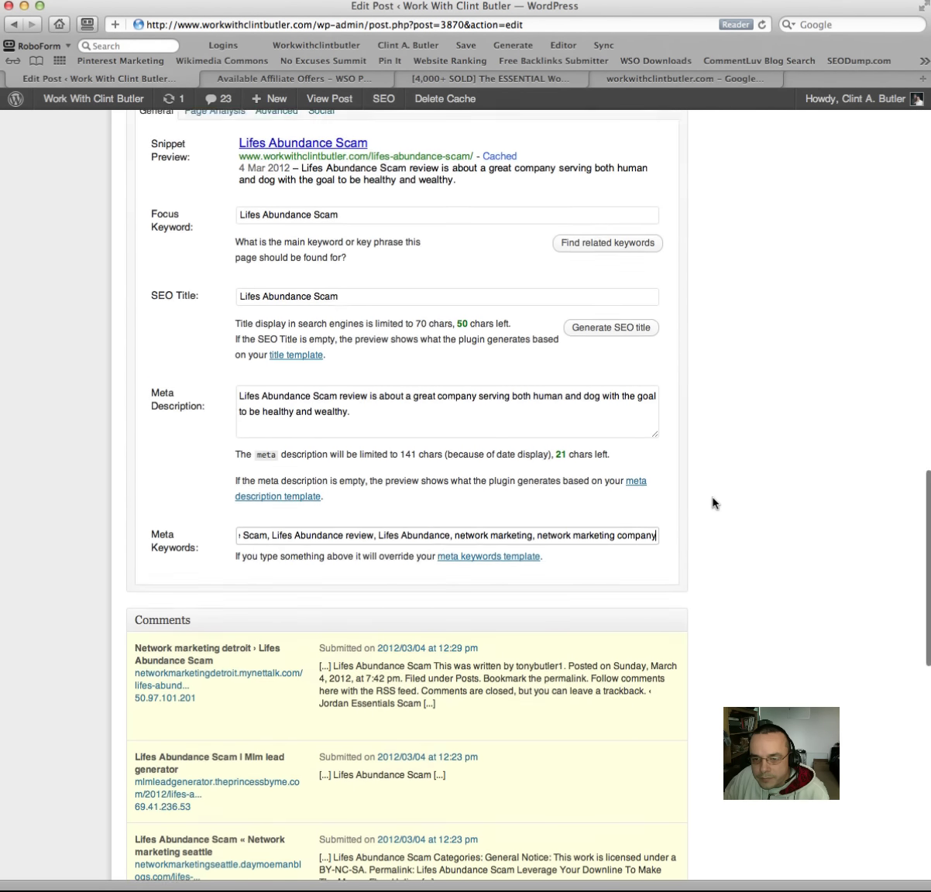
scroll(712, 504, "up", 3)
scroll(713, 503, "down", 4)
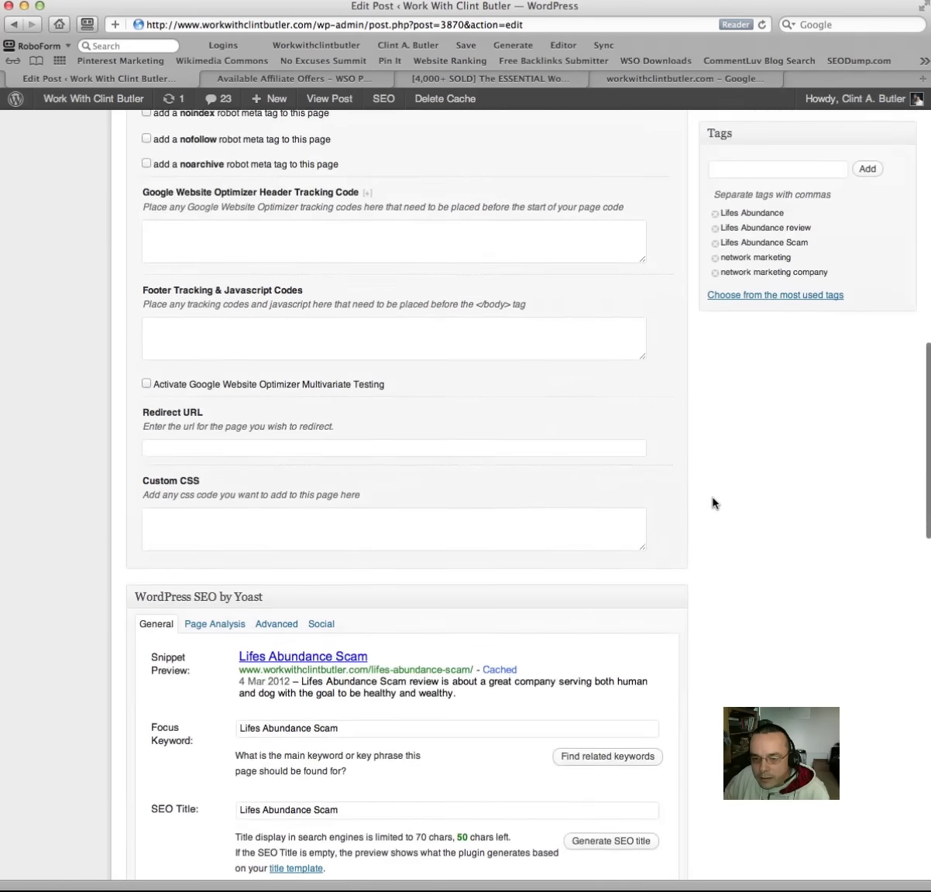
scroll(707, 507, "down", 5)
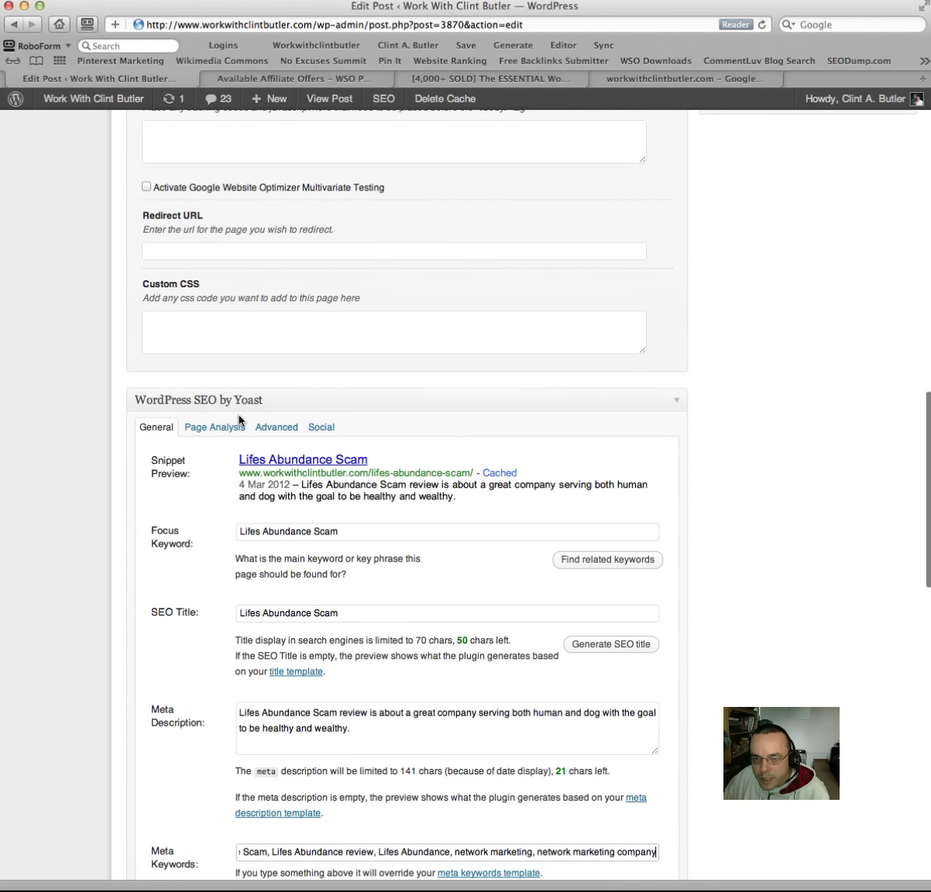
left_click(222, 425)
scroll(681, 445, "down", 4)
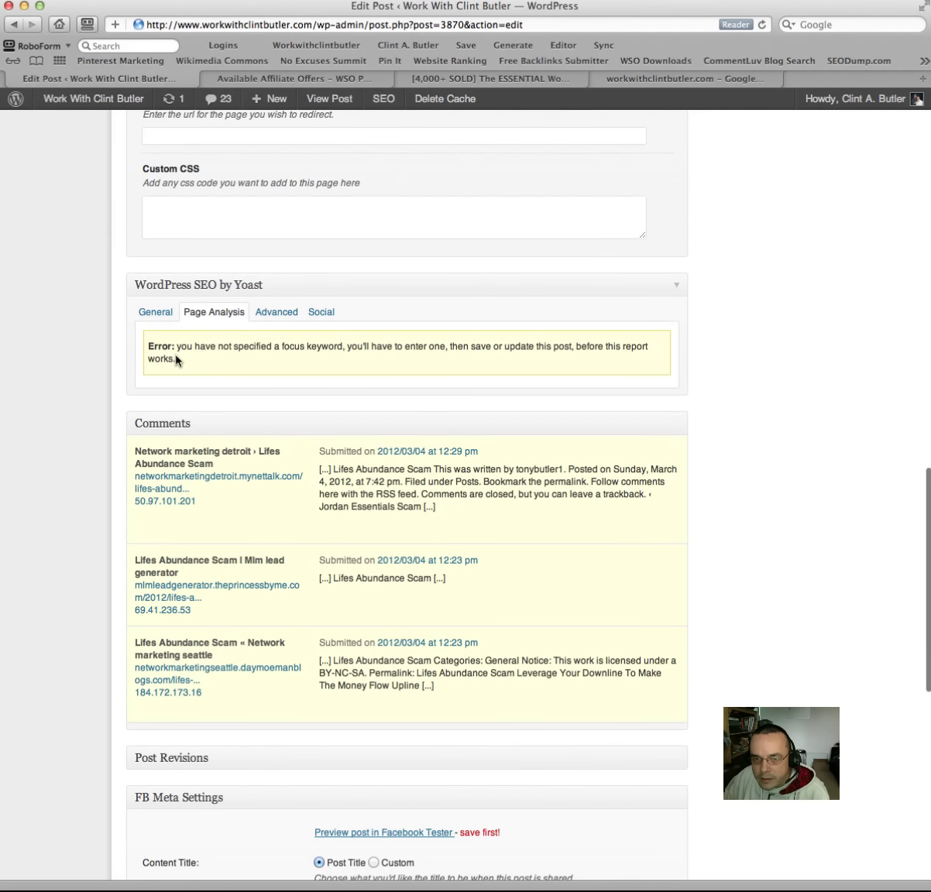
left_click(152, 313)
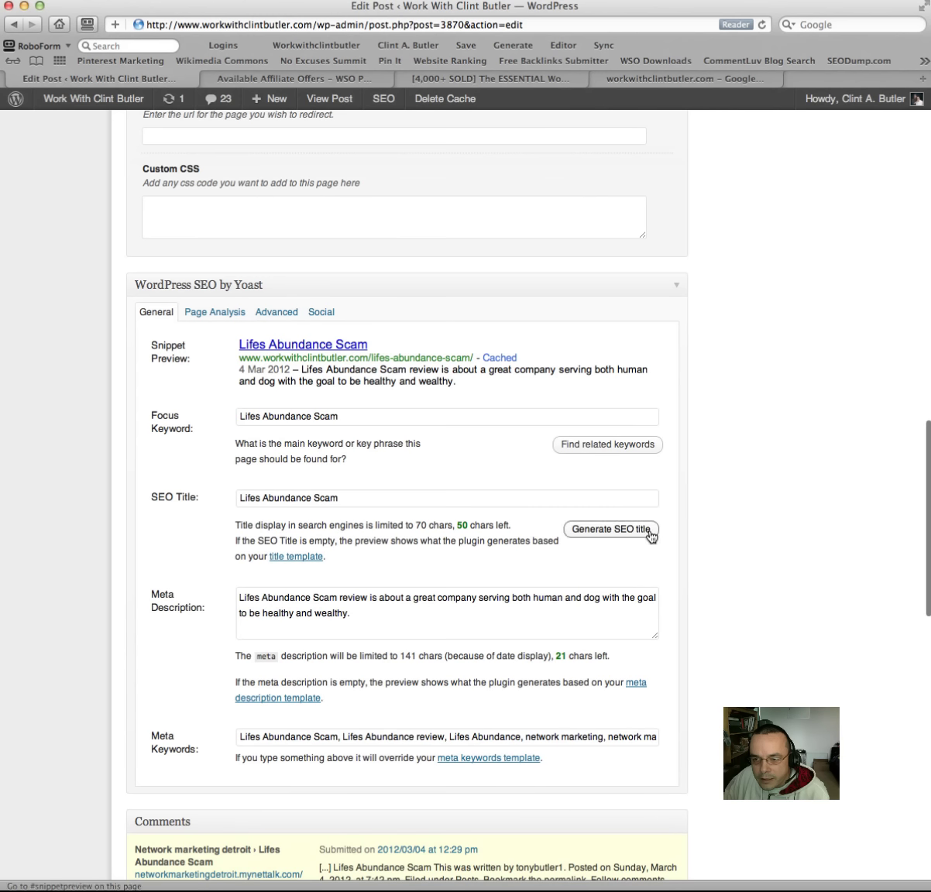
Step: Update the published post to save its new Yoast SEO title, focus keyword, description and keywords
scroll(706, 472, "down", 3)
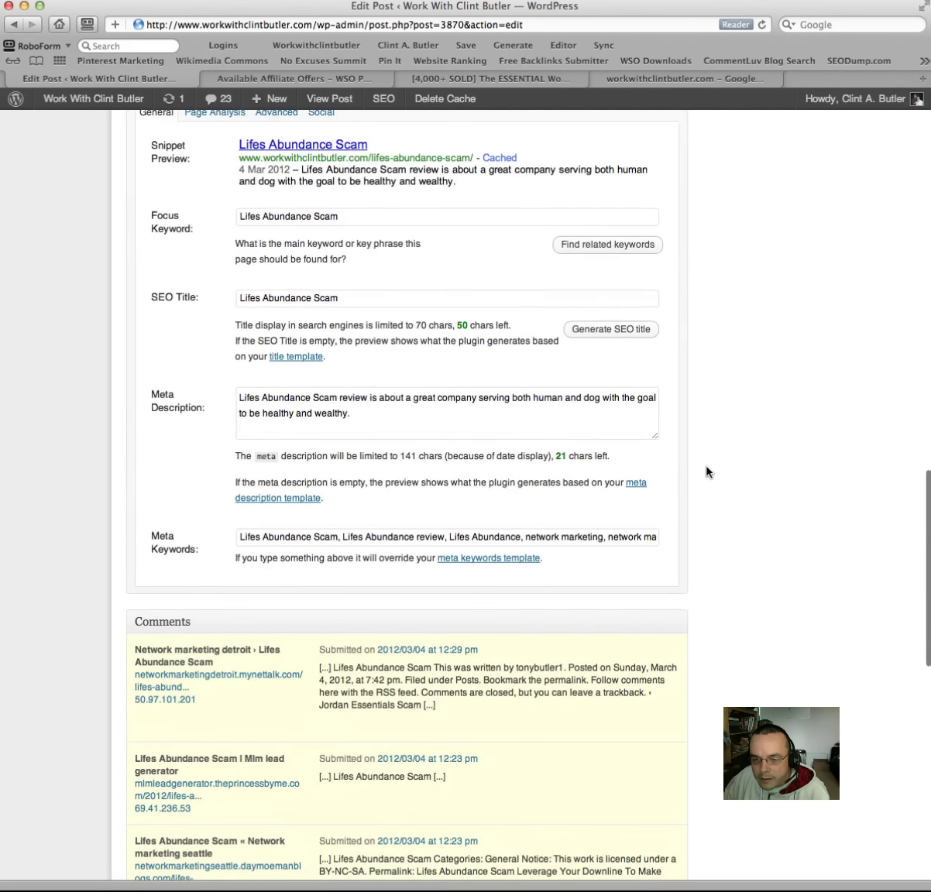
scroll(707, 472, "up", 10)
scroll(707, 472, "up", 5)
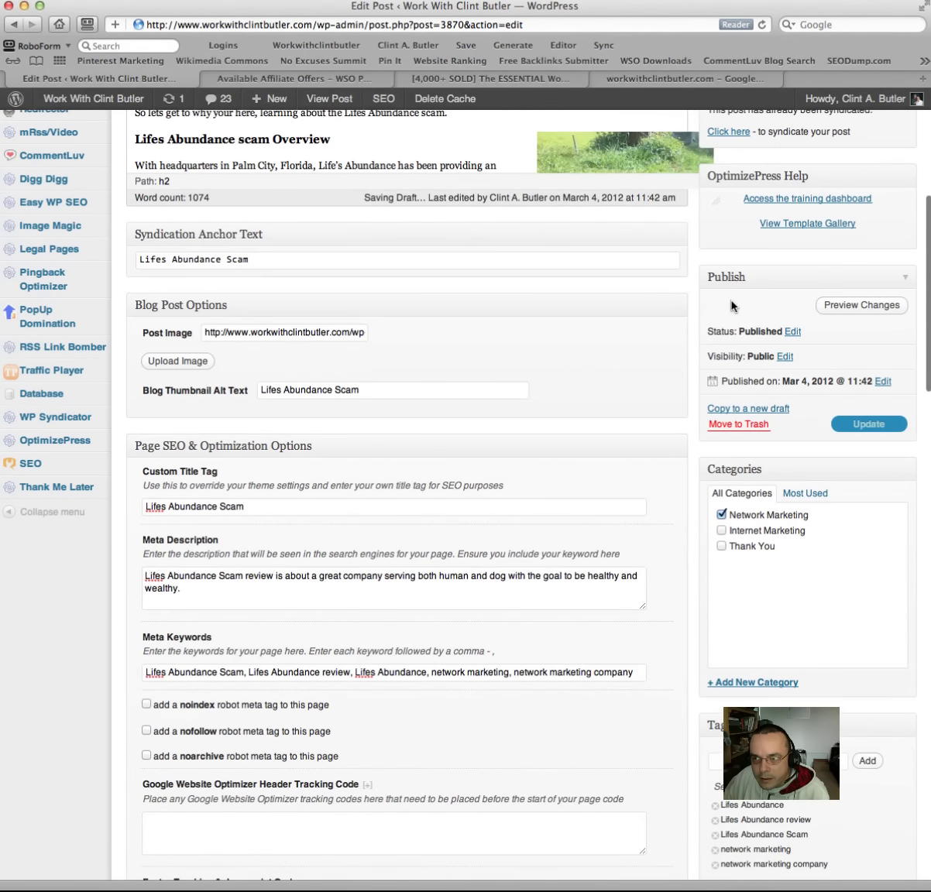
scroll(859, 431, "up", 5)
left_click(778, 685)
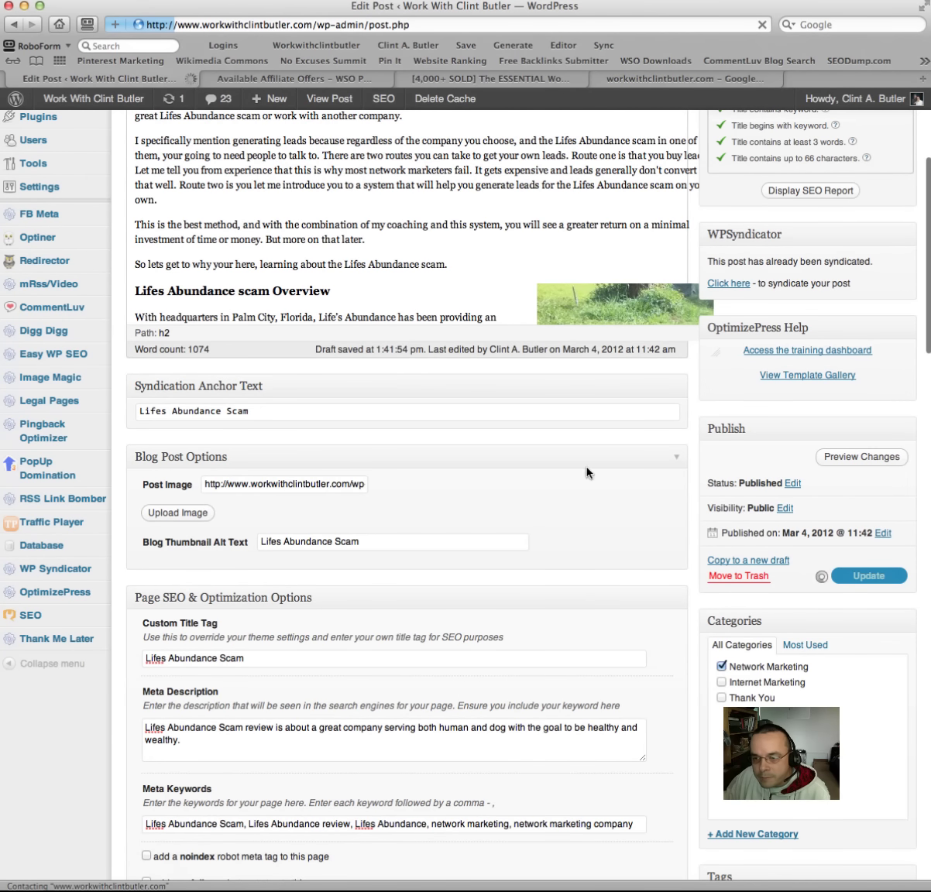
scroll(680, 524, "down", 2)
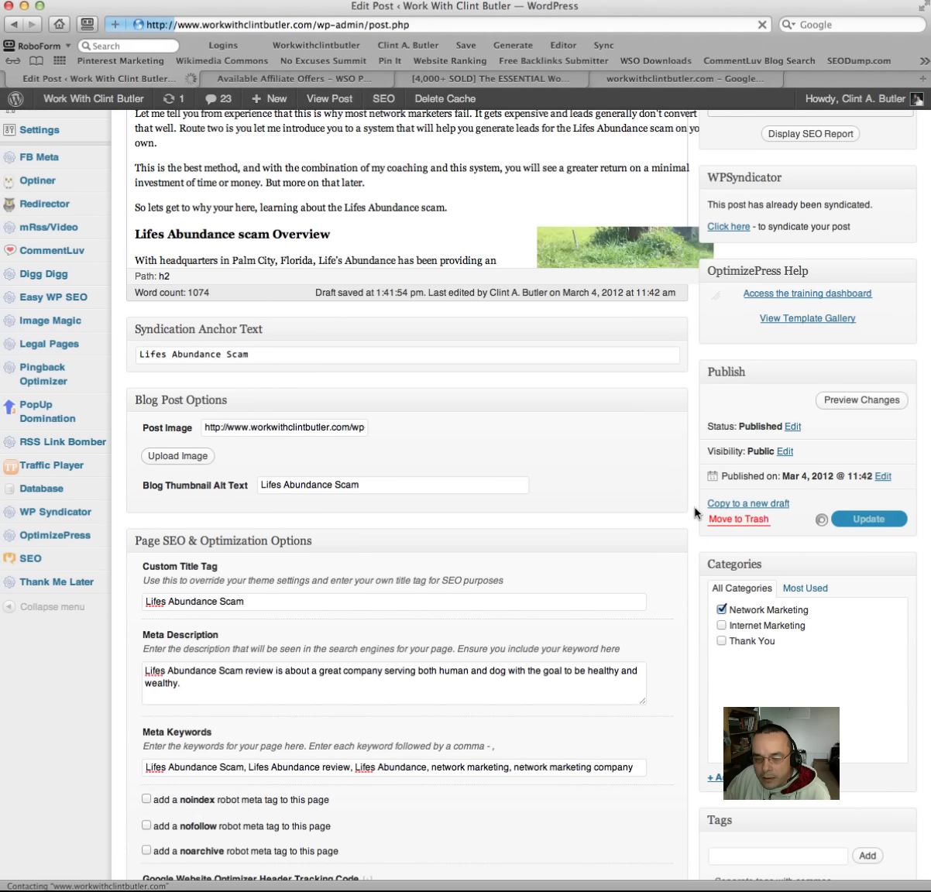
scroll(695, 512, "up", 5)
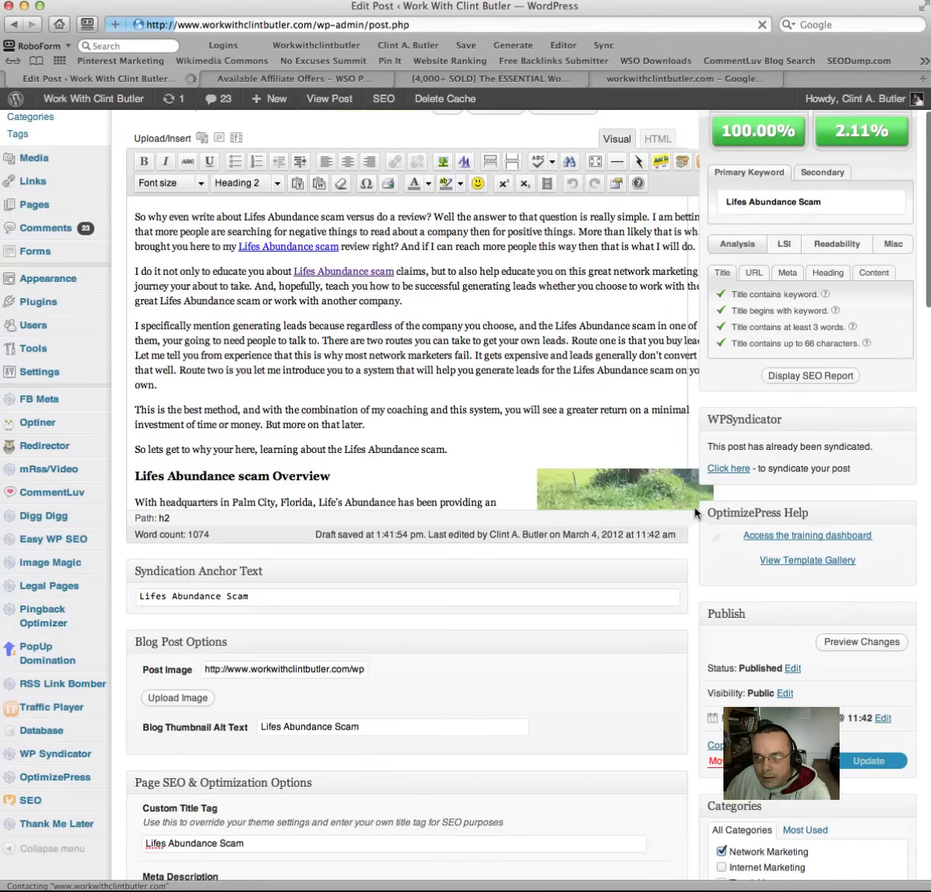
Step: Review the updated post's Yoast snippet preview and focus keyword check, and open its Page Analysis report
scroll(695, 511, "down", 10)
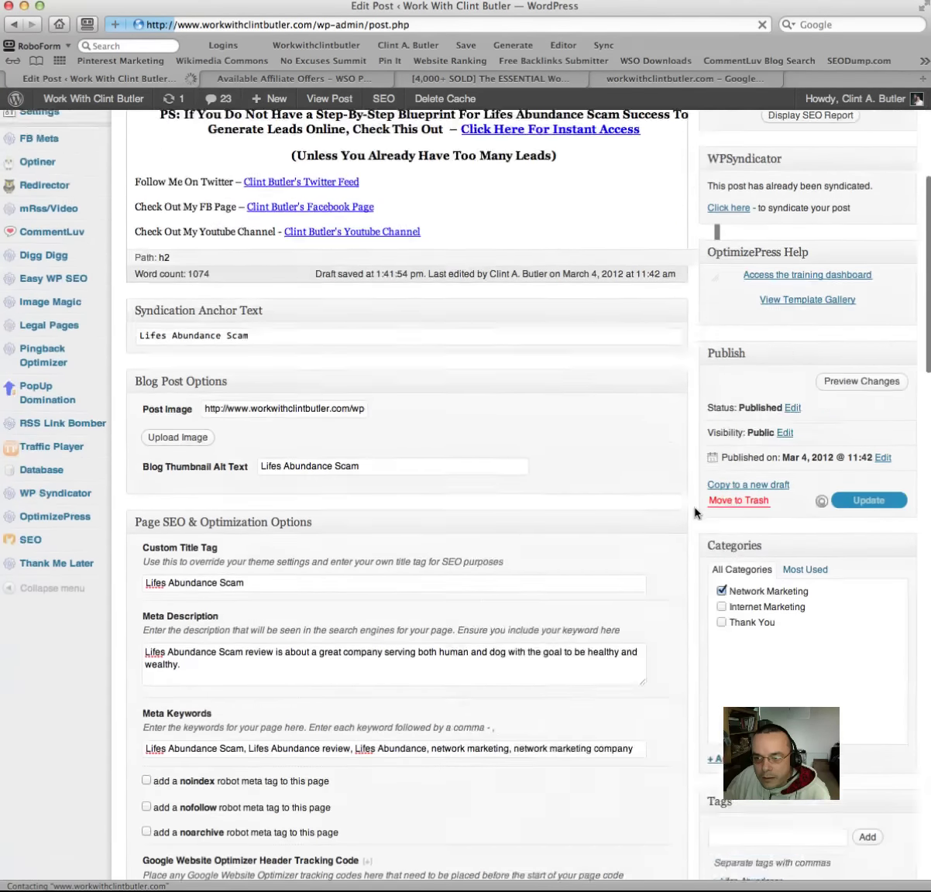
scroll(695, 511, "down", 1)
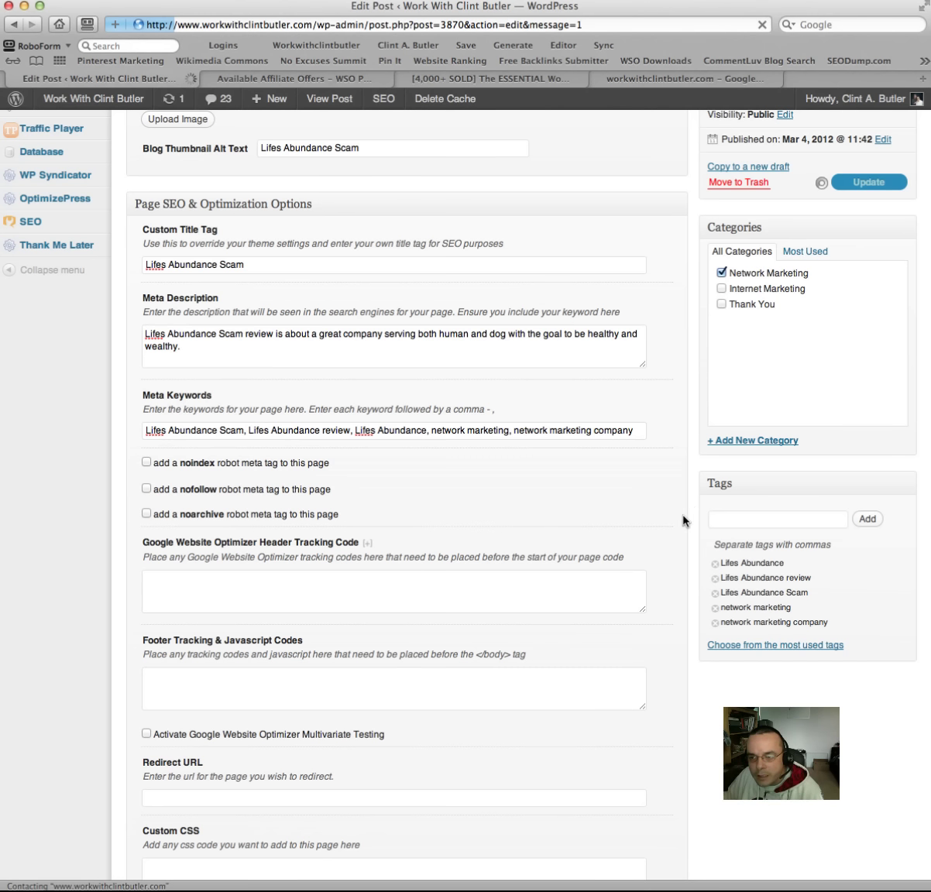
scroll(692, 511, "down", 10)
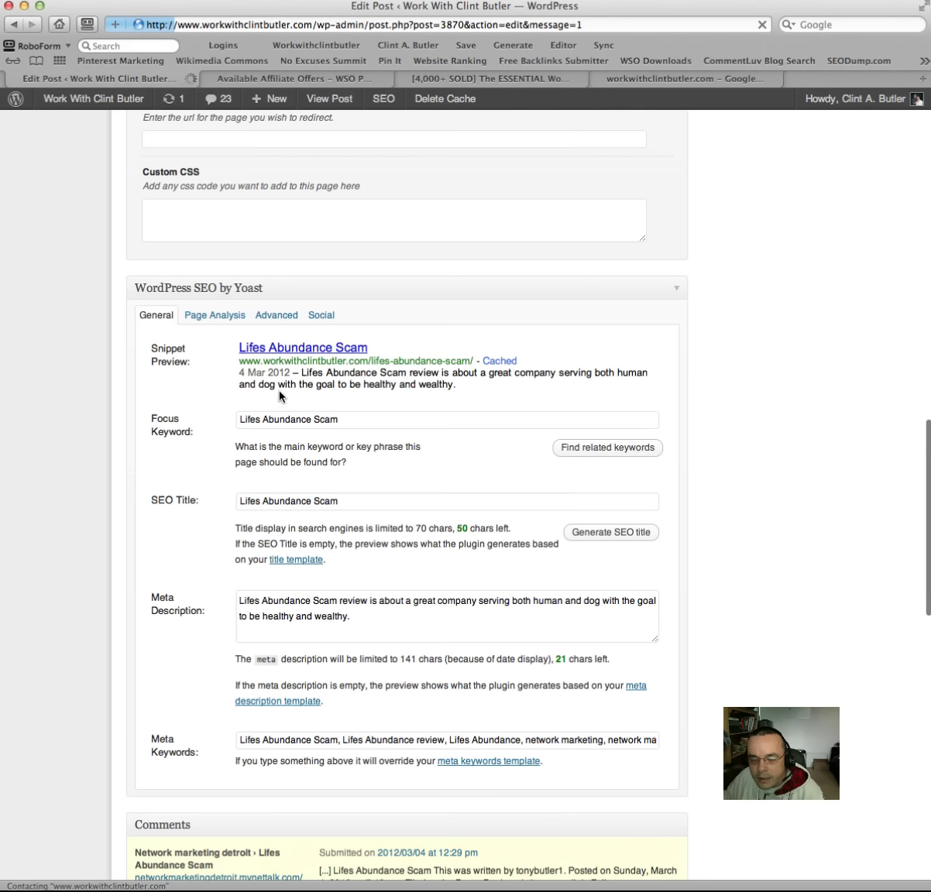
left_click(279, 348)
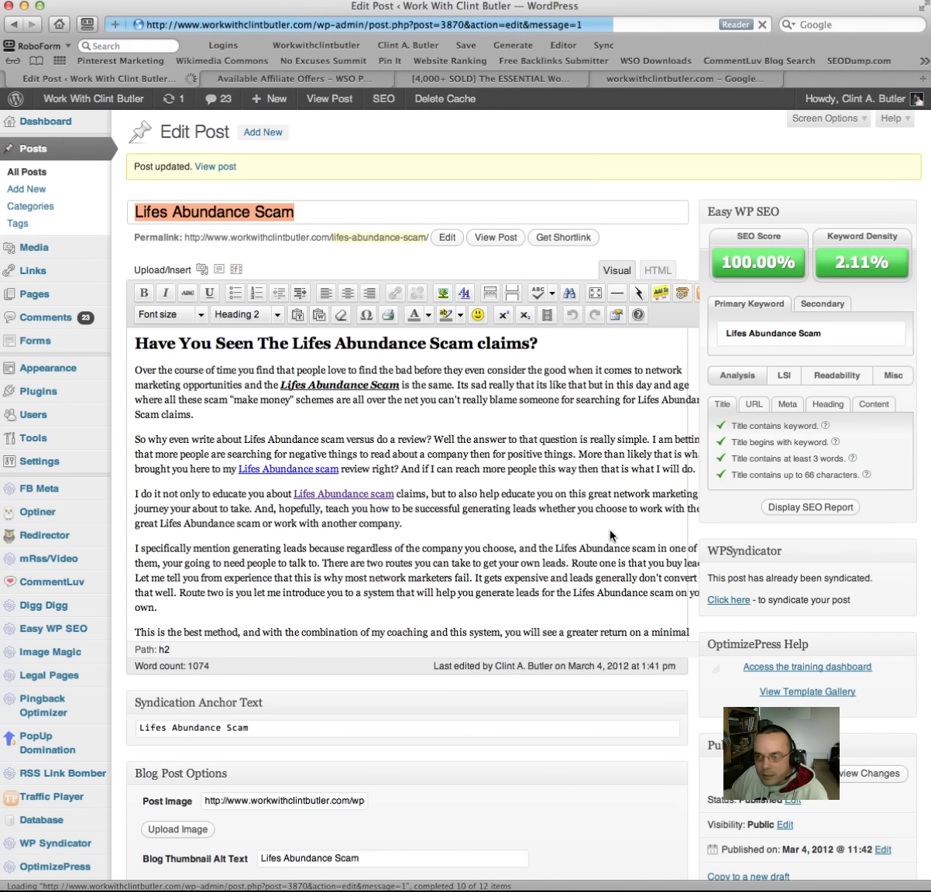
scroll(697, 533, "down", 10)
scroll(706, 531, "down", 11)
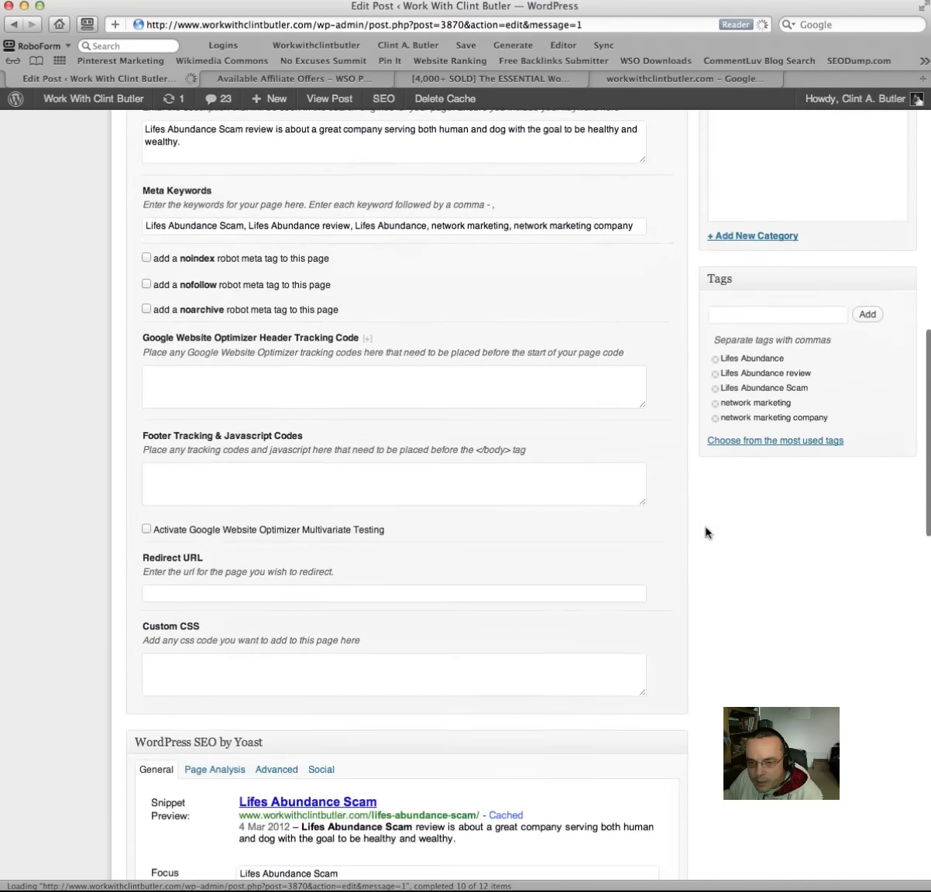
scroll(707, 533, "down", 2)
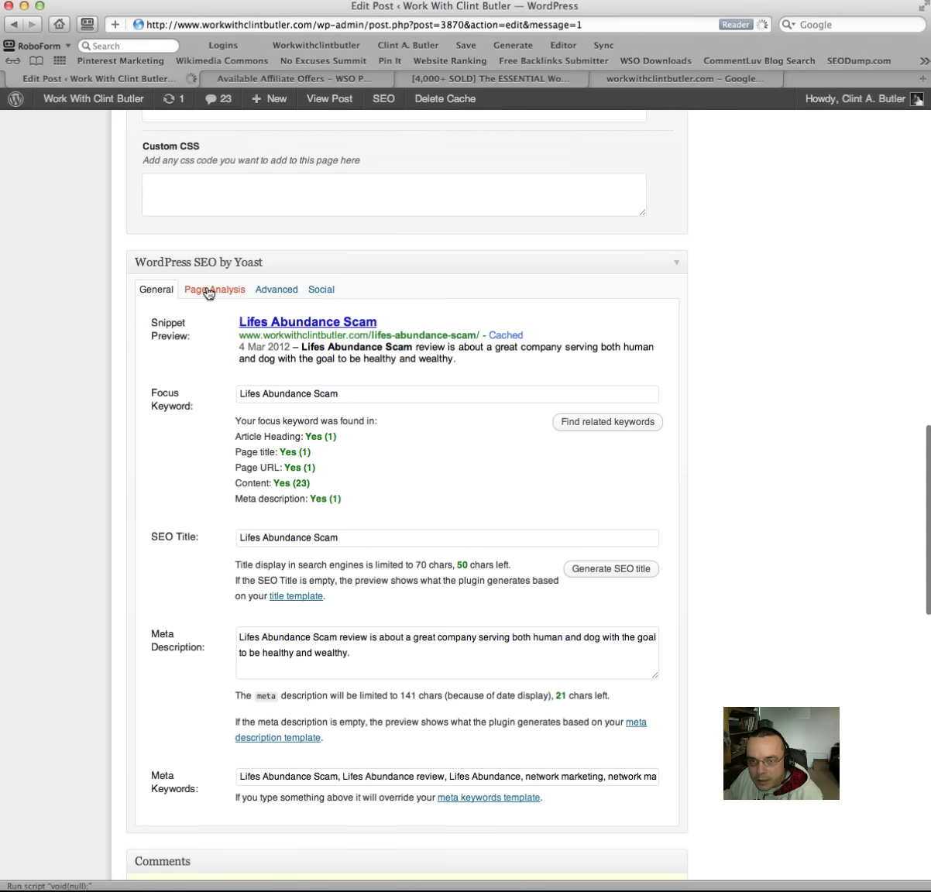
left_click(207, 291)
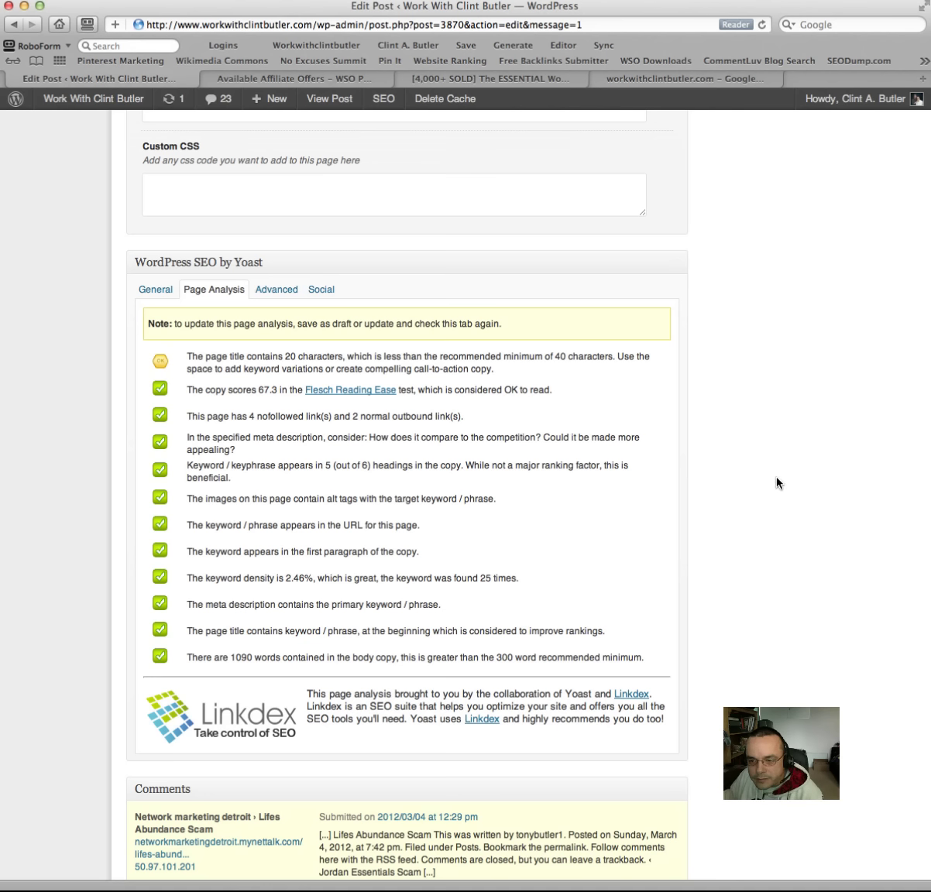
Step: Set the Breadcrumbs title in the post's Yoast Advanced settings to "Lifes Abundance Scam"
scroll(778, 483, "up", 15)
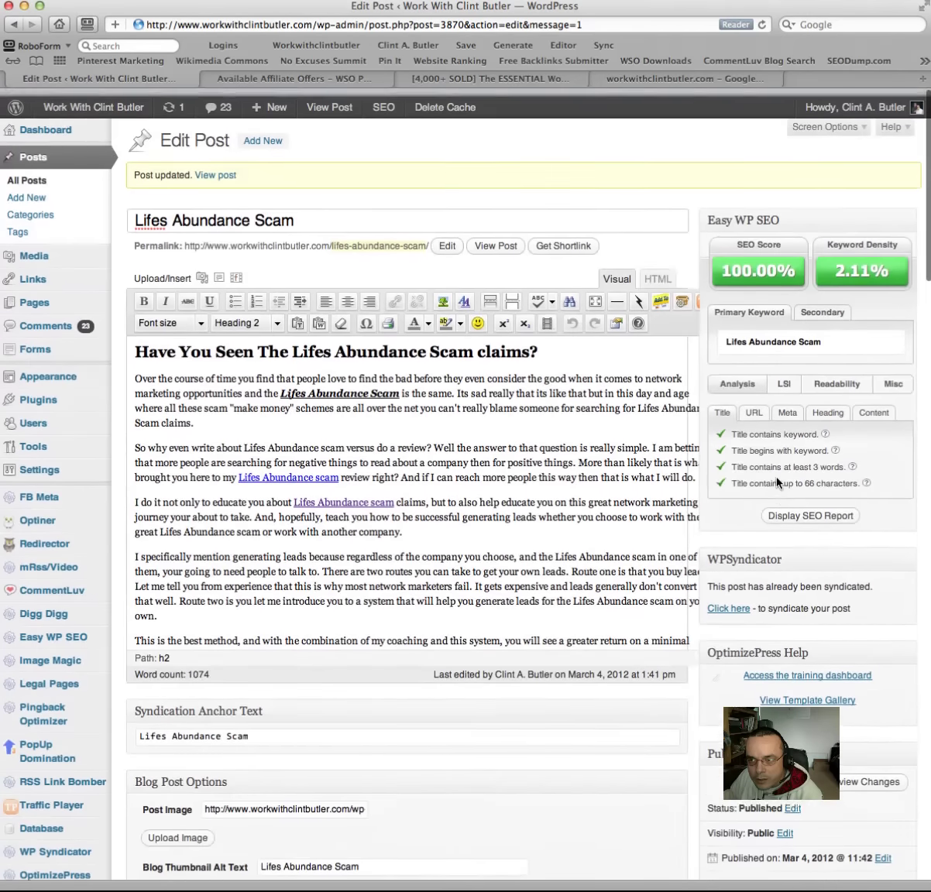
scroll(778, 482, "down", 15)
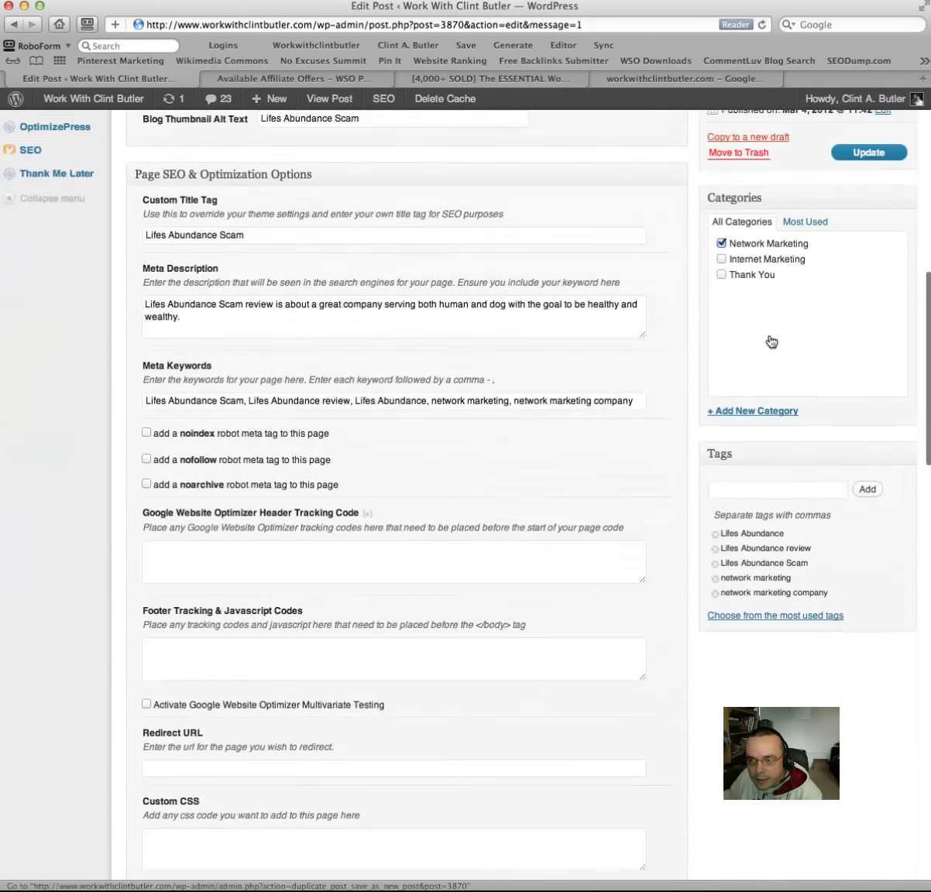
scroll(771, 342, "down", 2)
left_click(283, 214)
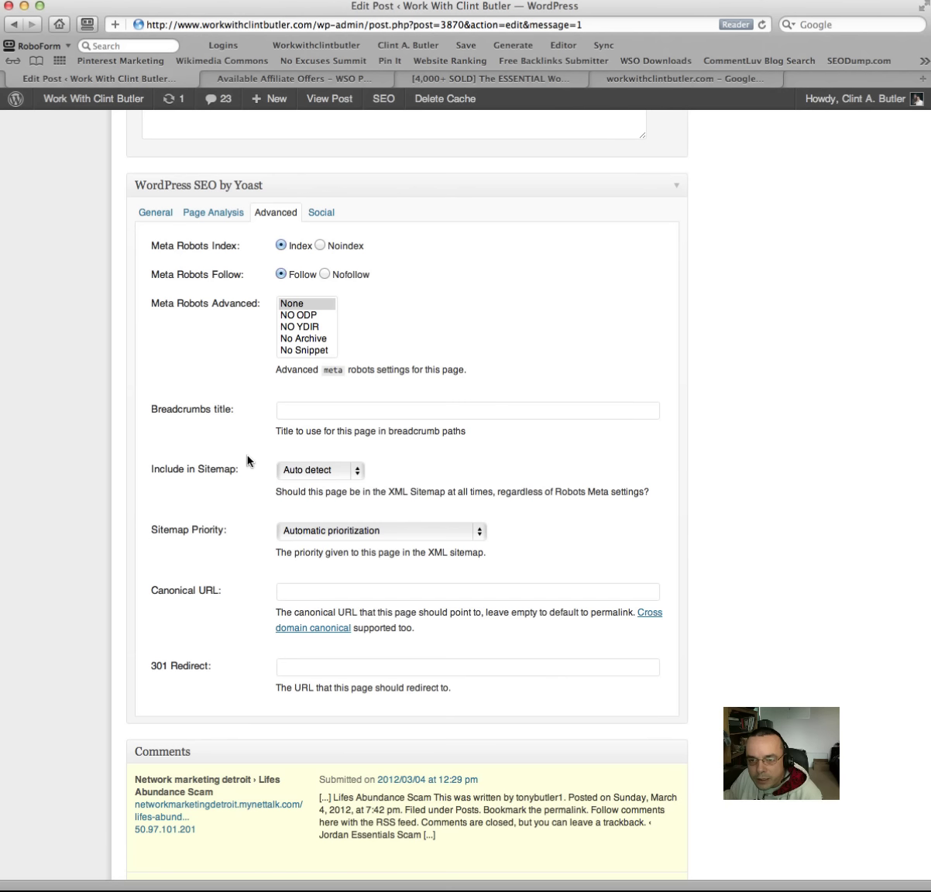
left_click(289, 410)
right_click(289, 411)
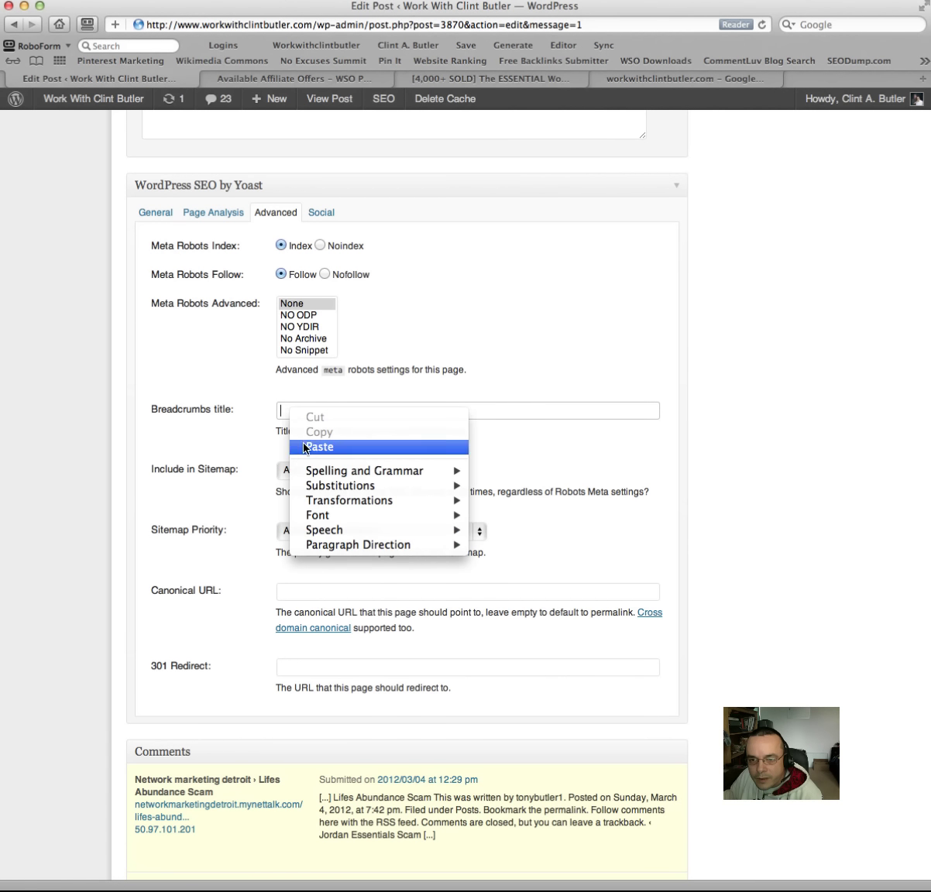
left_click(303, 443)
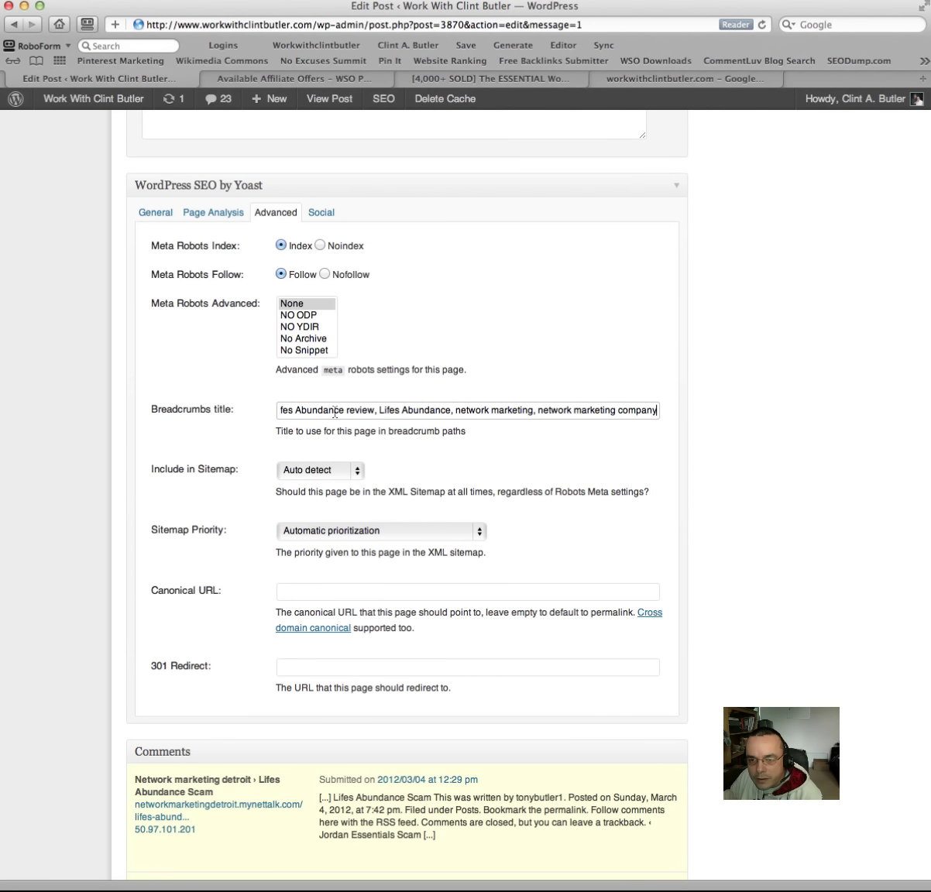
left_click_drag(279, 410, 761, 411)
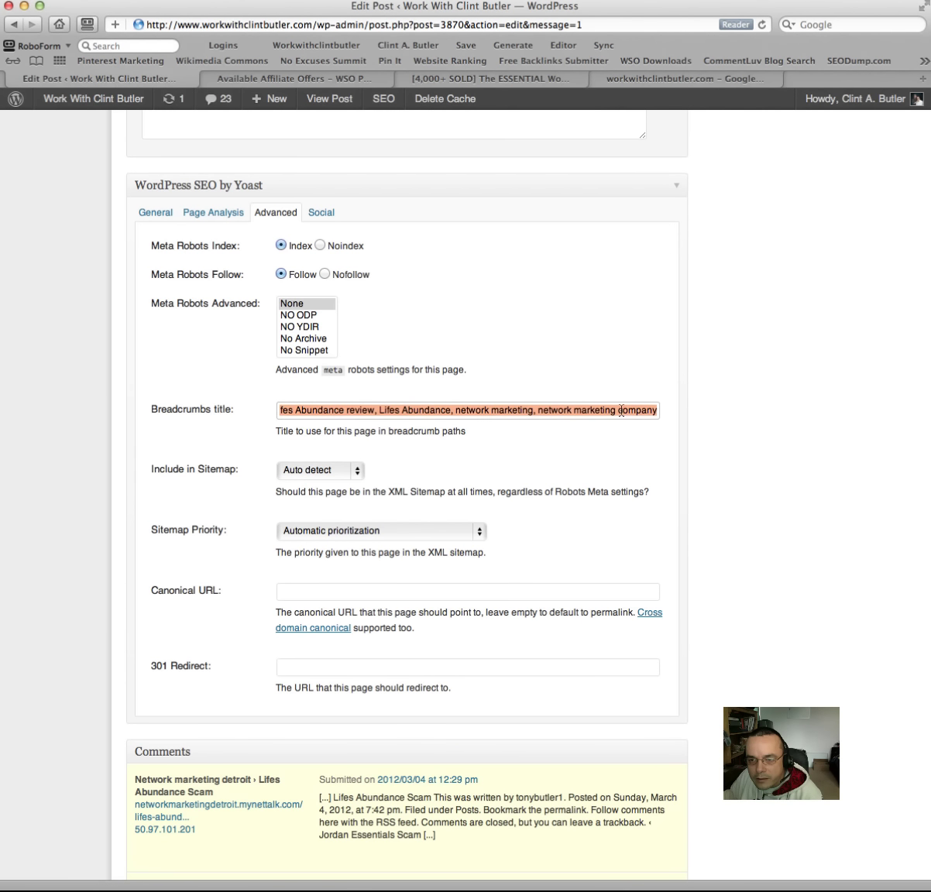
type("Lifes Abundance Scam, L")
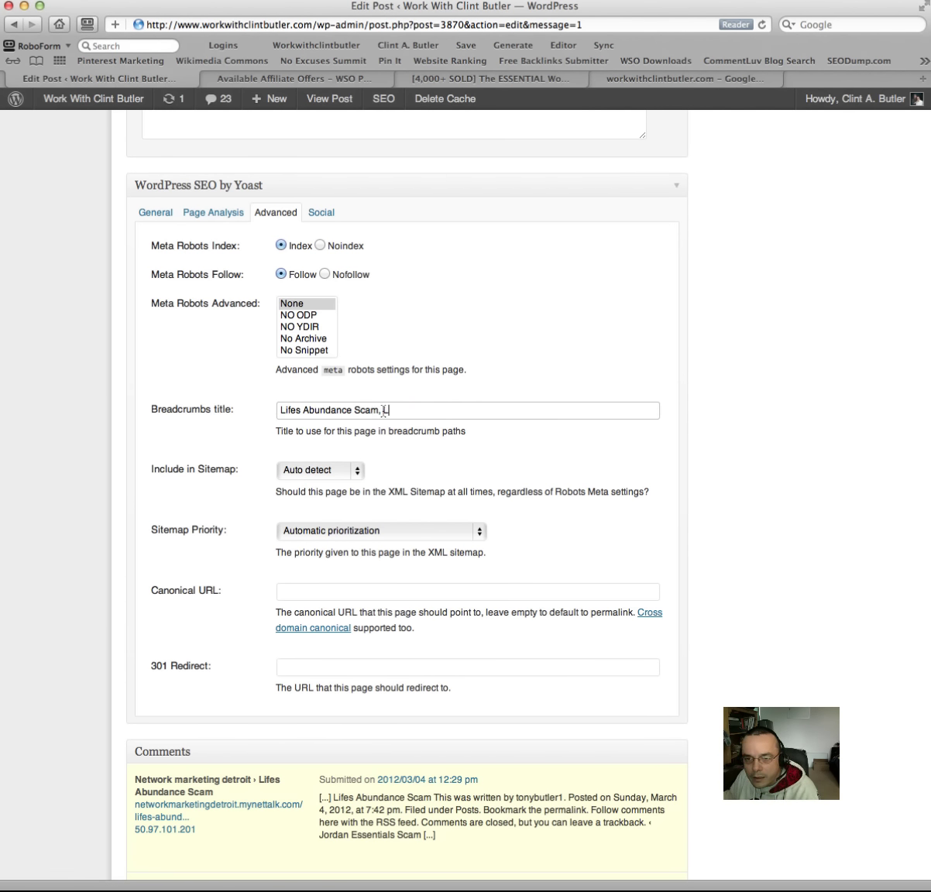
key("BackSpace")
key("BackSpace")
key("BackSpace")
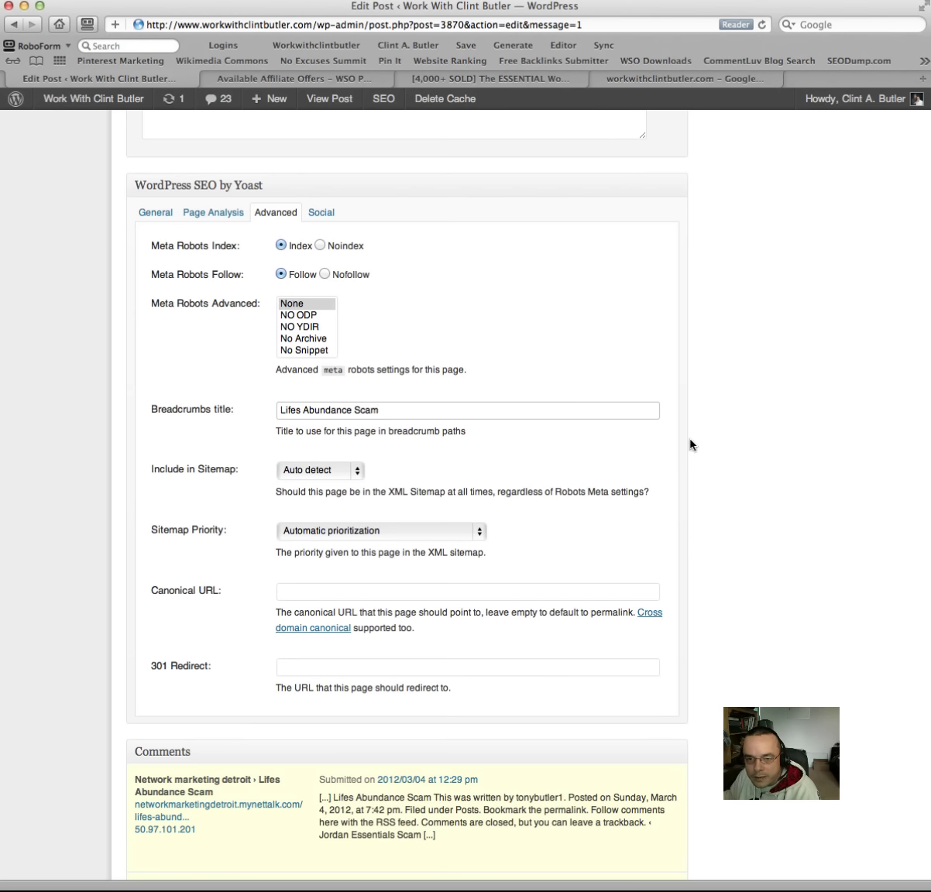
Step: Look over the remaining Yoast Advanced settings and update the post to save the breadcrumbs title
scroll(691, 444, "down", 2)
scroll(691, 444, "down", 4)
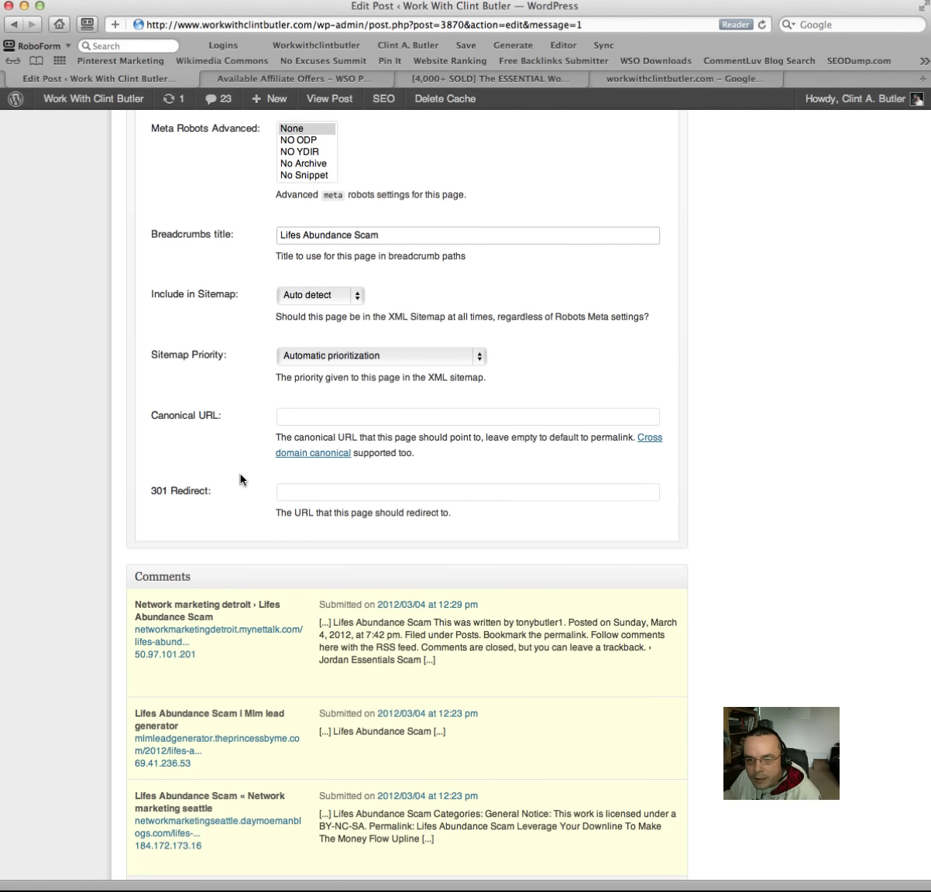
scroll(672, 443, "up", 10)
scroll(672, 447, "up", 4)
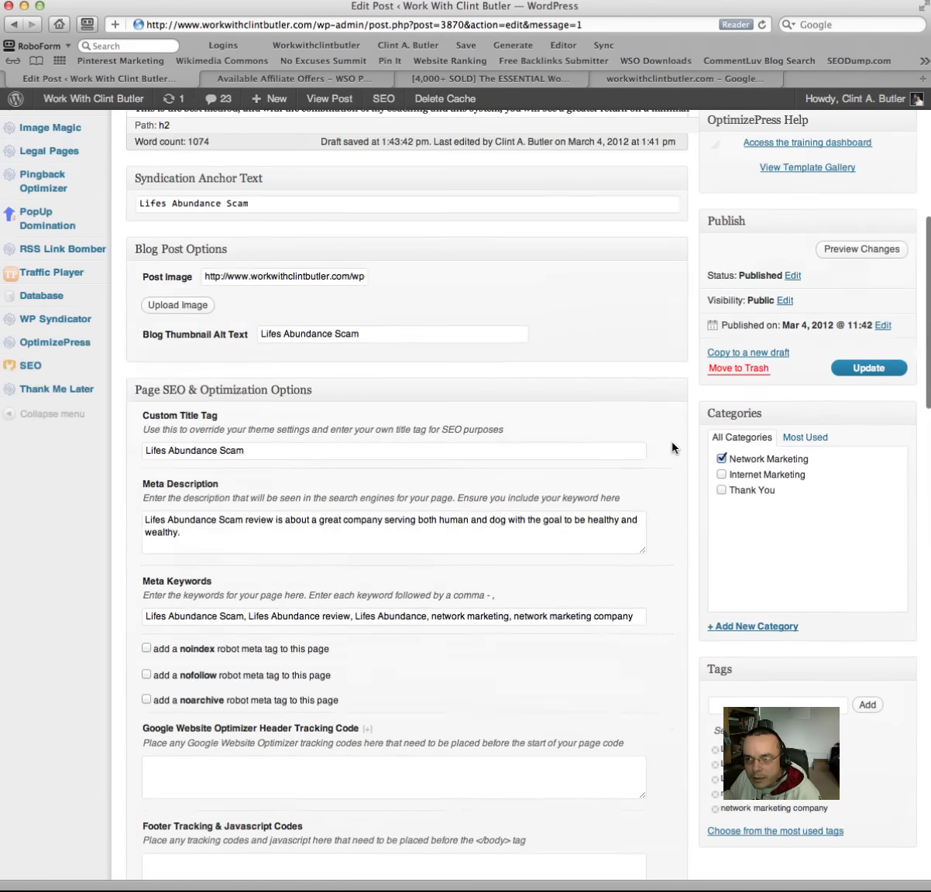
left_click(858, 370)
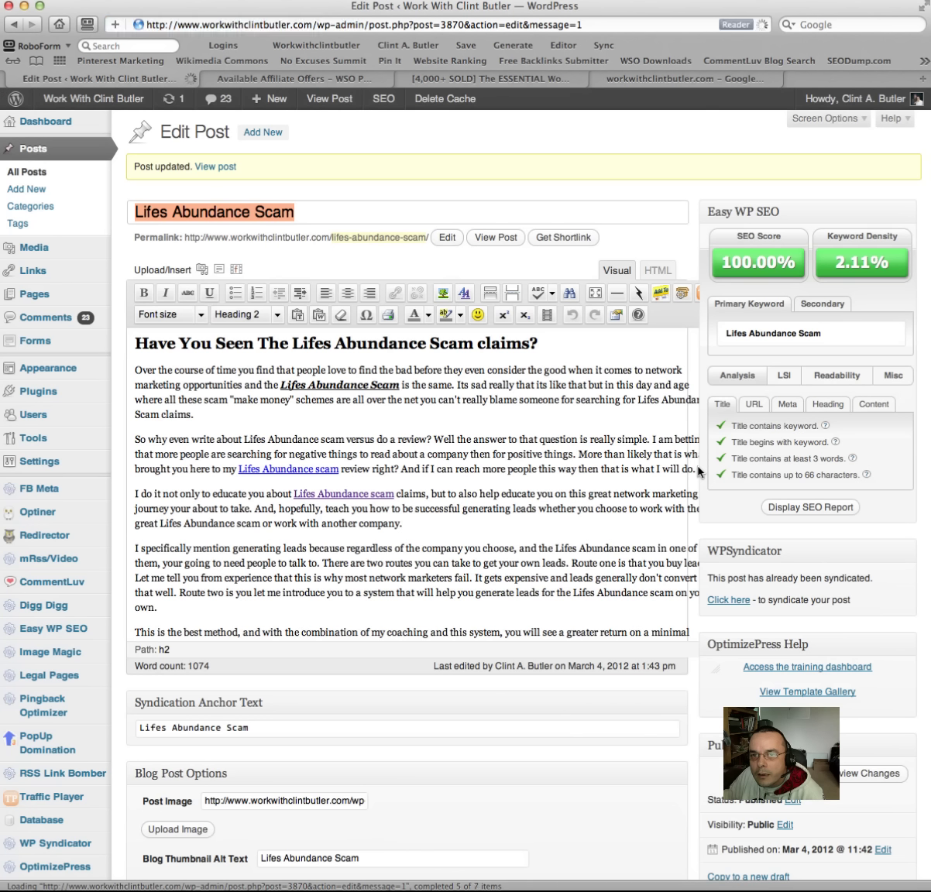
Step: View the updated post on the live site and copy its URL
left_click(225, 169)
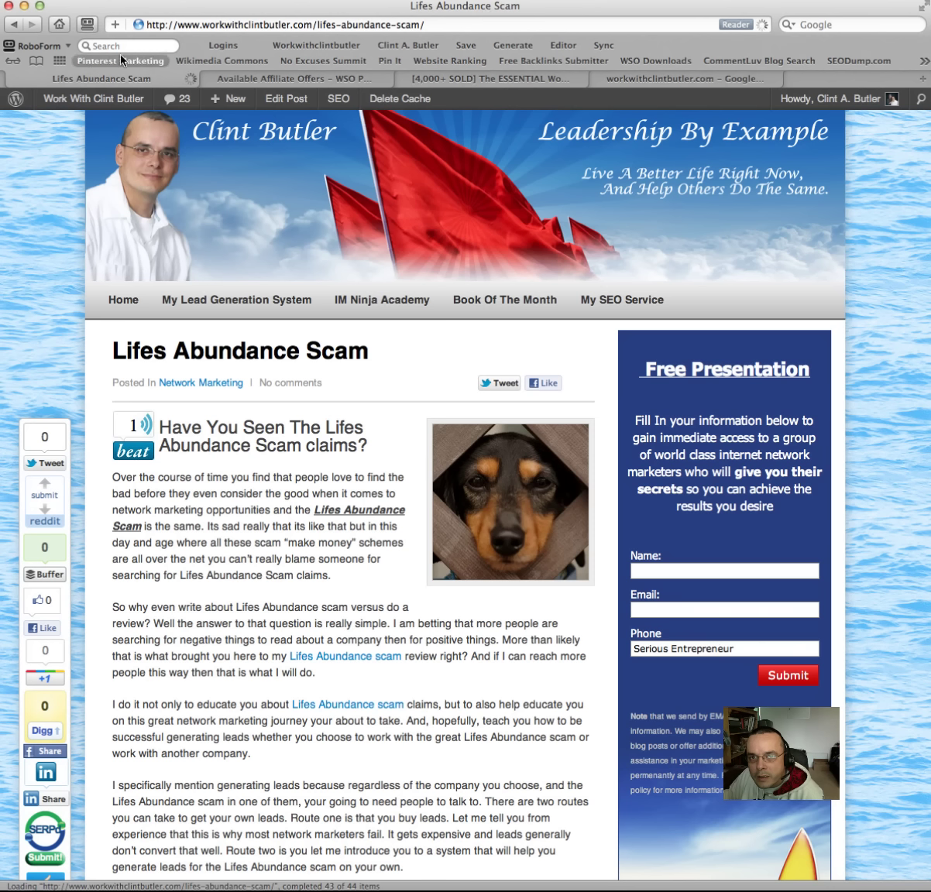
left_click(439, 26)
right_click(439, 25)
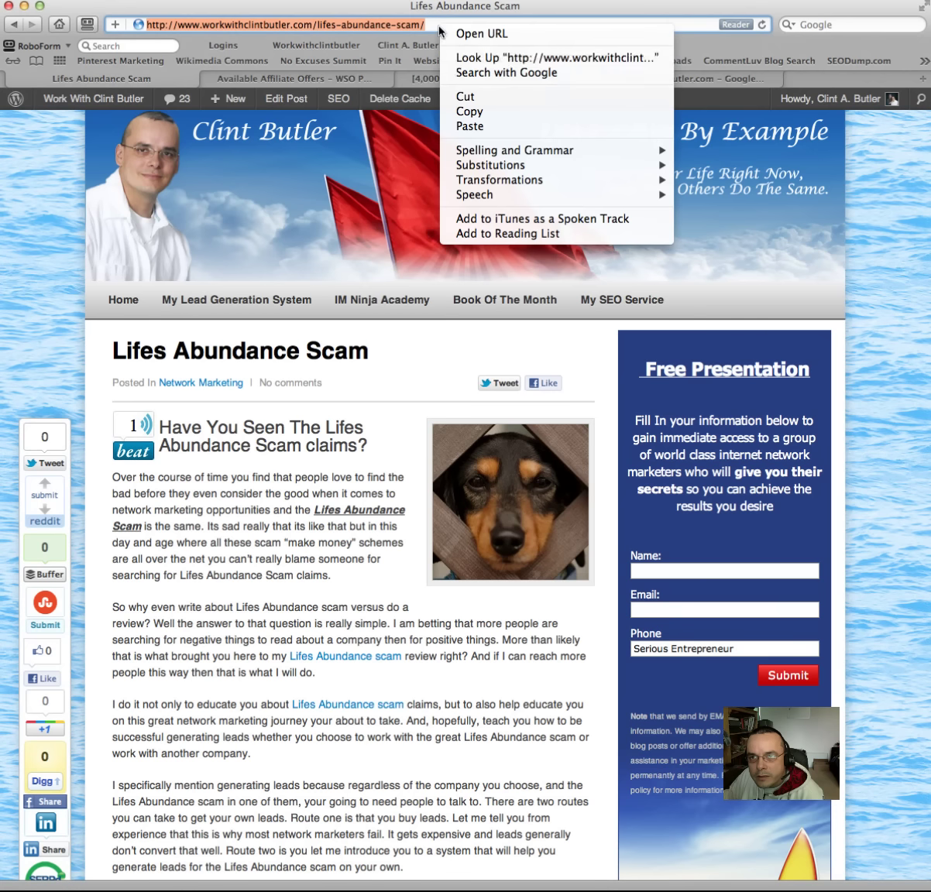
left_click(461, 113)
Step: Search Google for the copied post URL in a new browser tab and look over the listings
key("super+t")
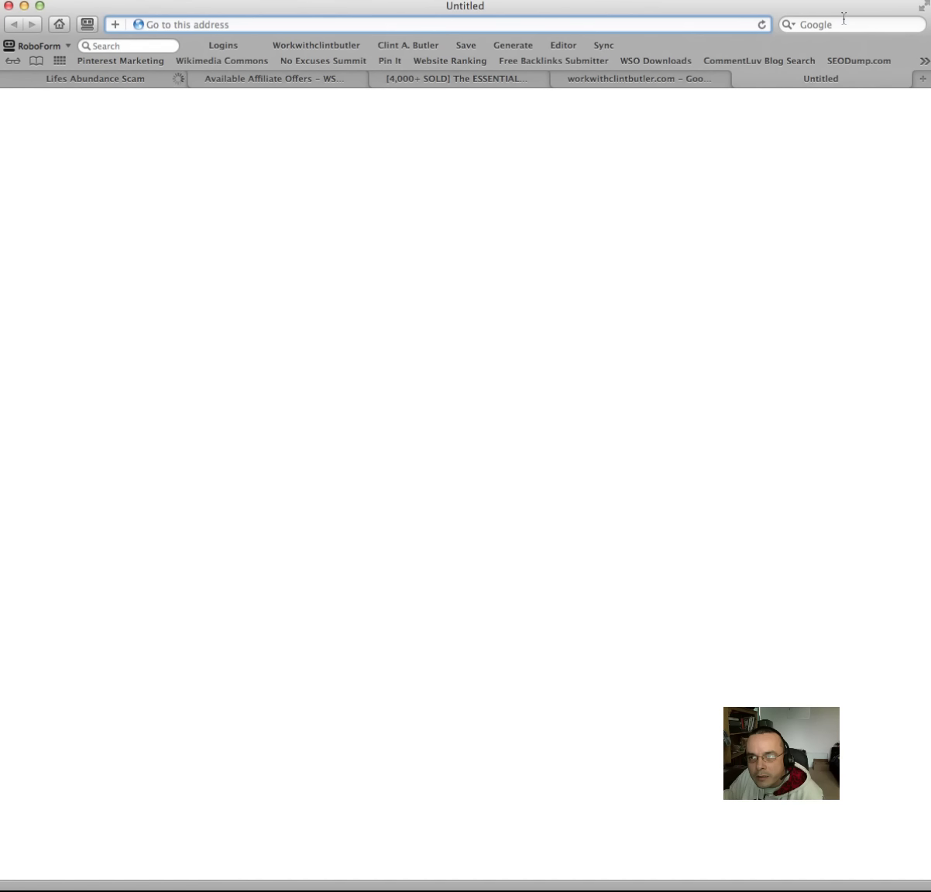
left_click(844, 18)
right_click(845, 22)
left_click(813, 59)
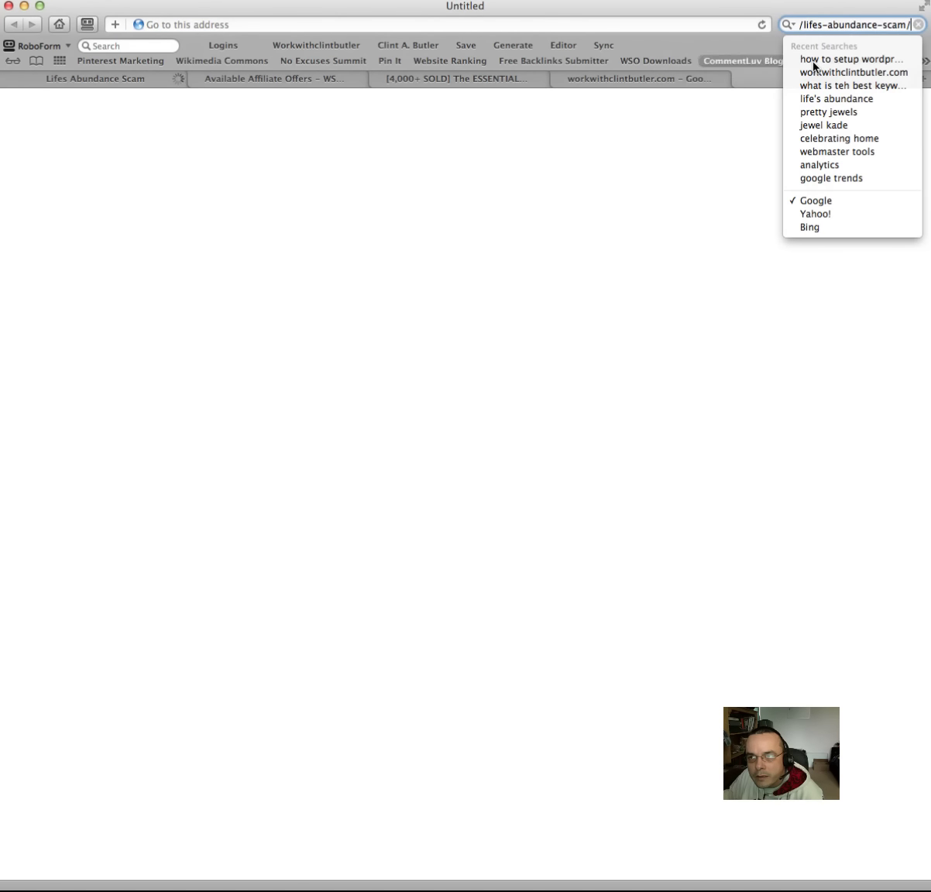
key("Return")
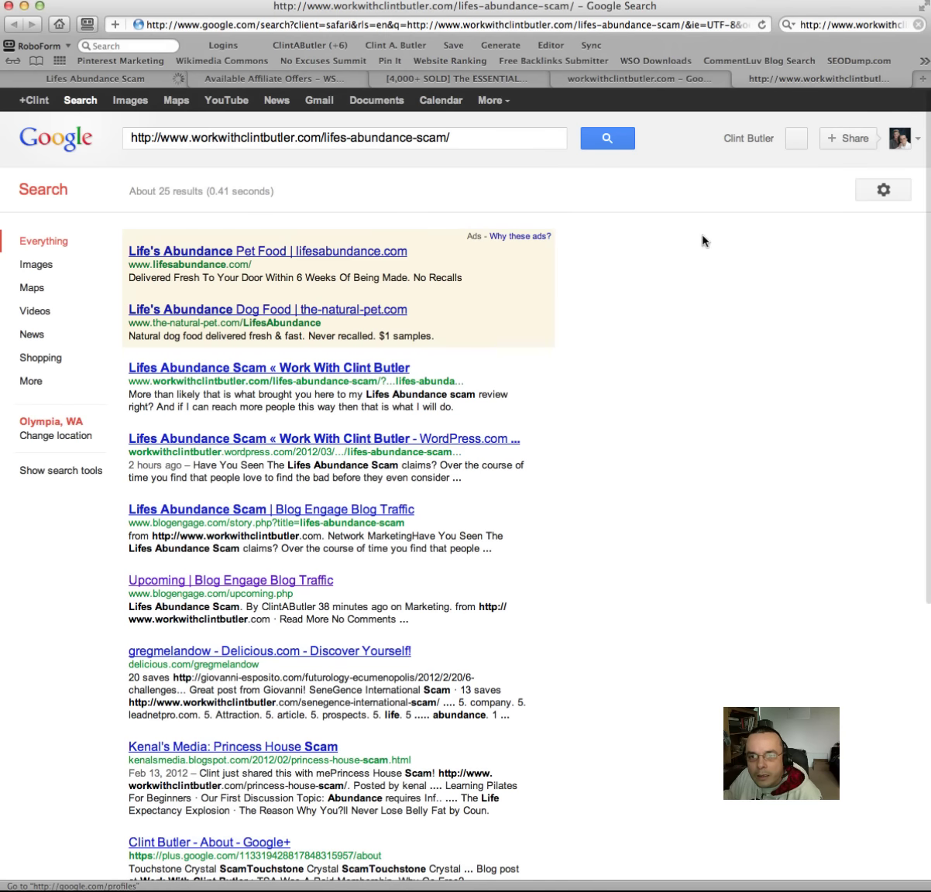
scroll(658, 266, "down", 1)
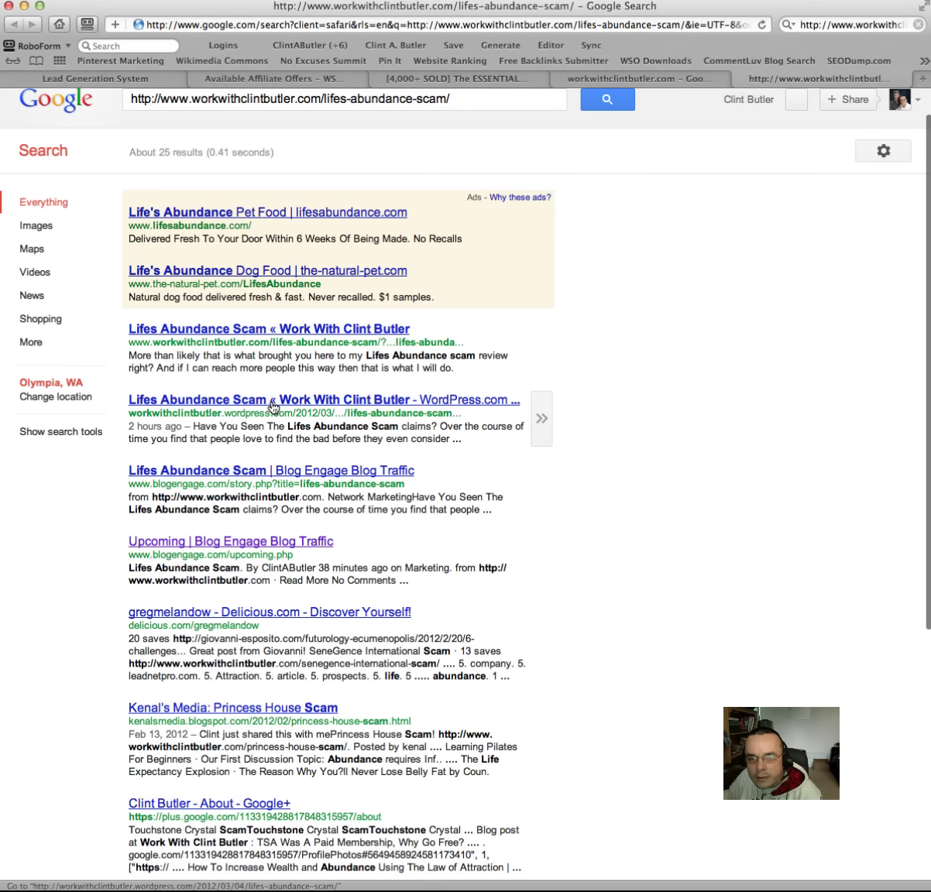
scroll(612, 477, "up", 1)
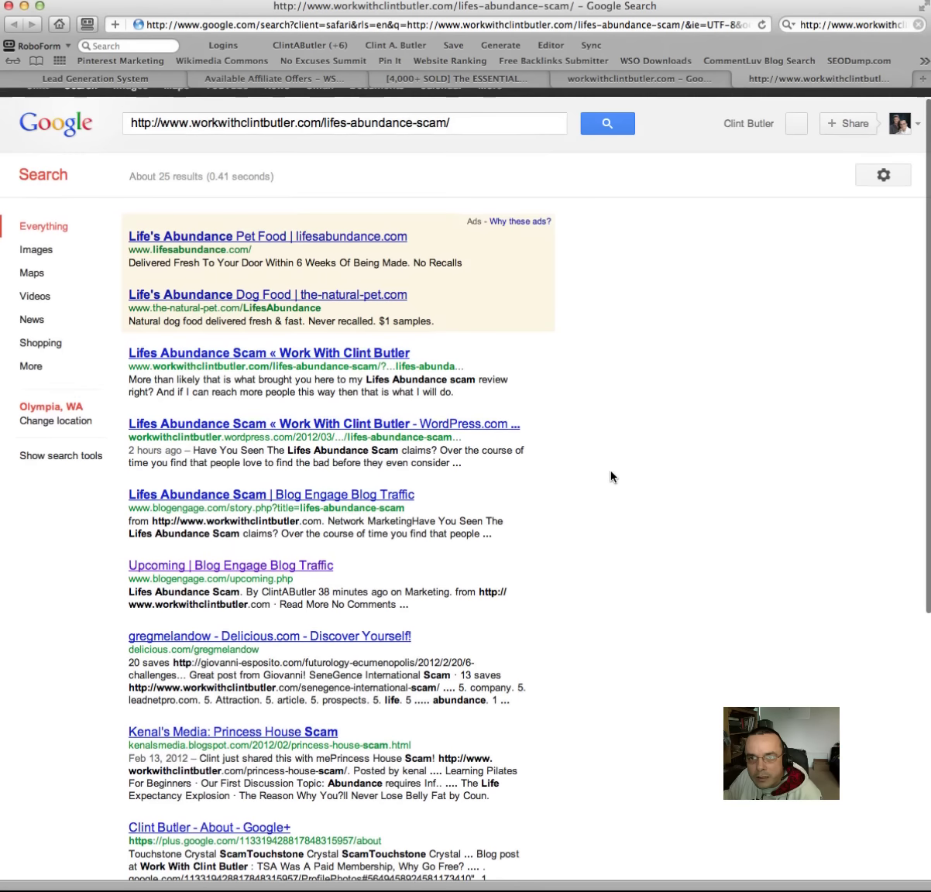
Step: Replace the Google query with "lifes abundance scam" and run the search
left_click_drag(451, 126, 45, 118)
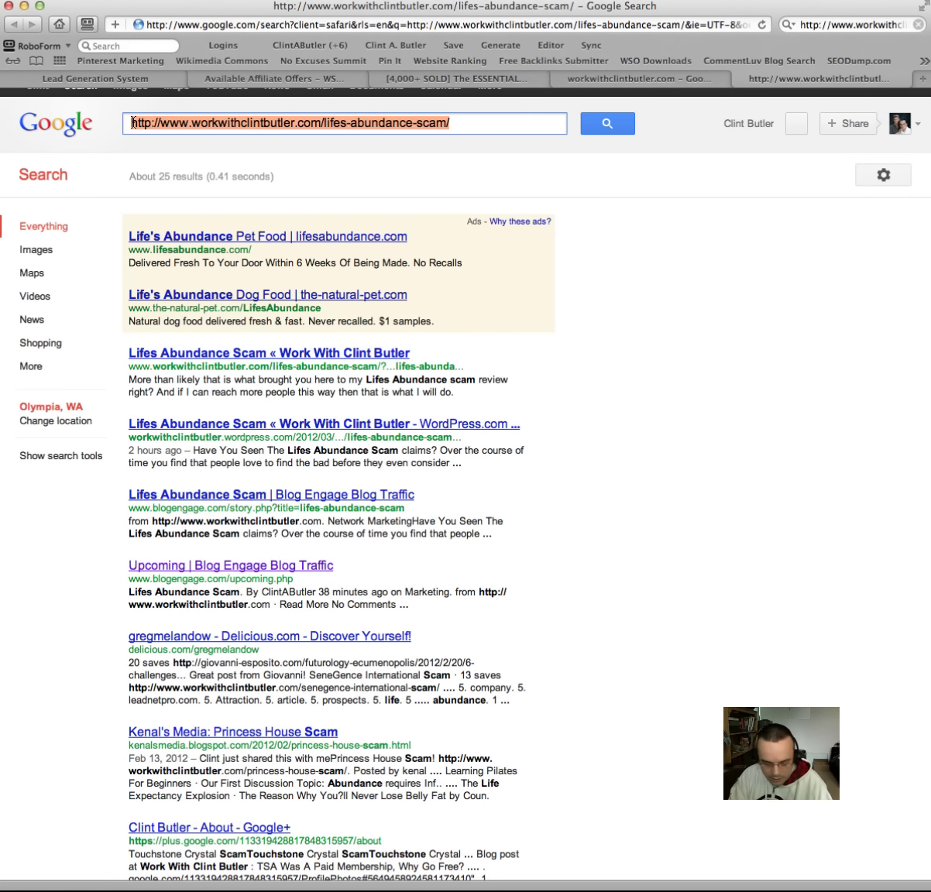
type("lifes")
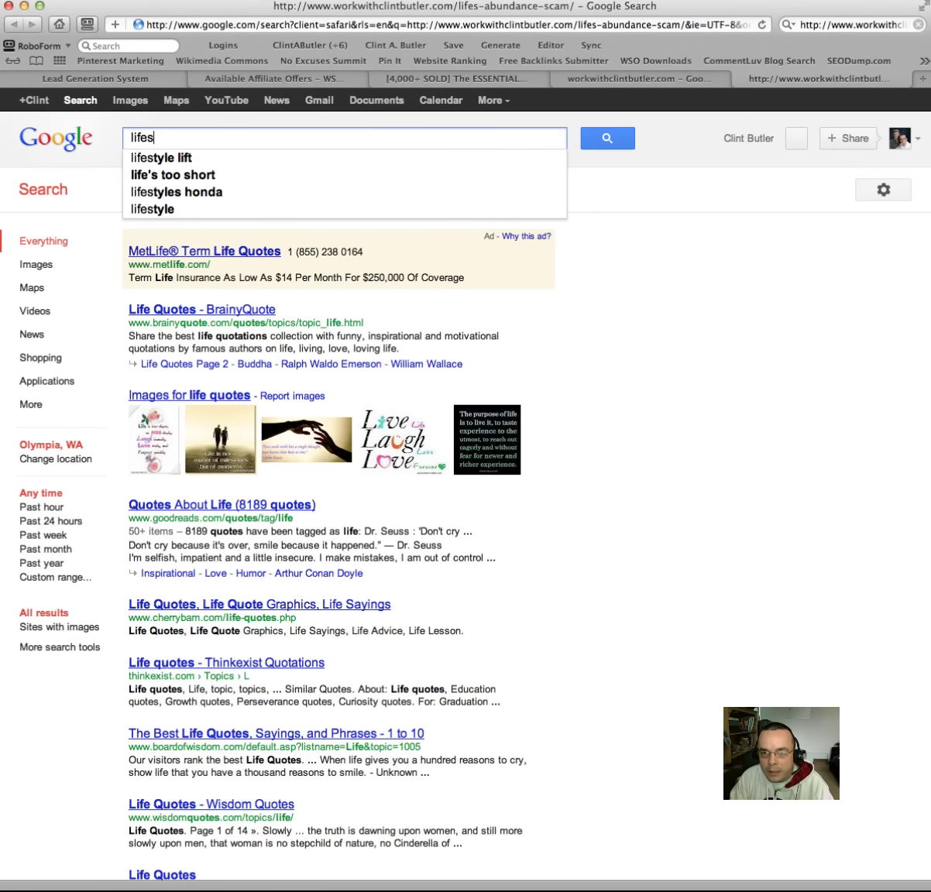
type(" abun")
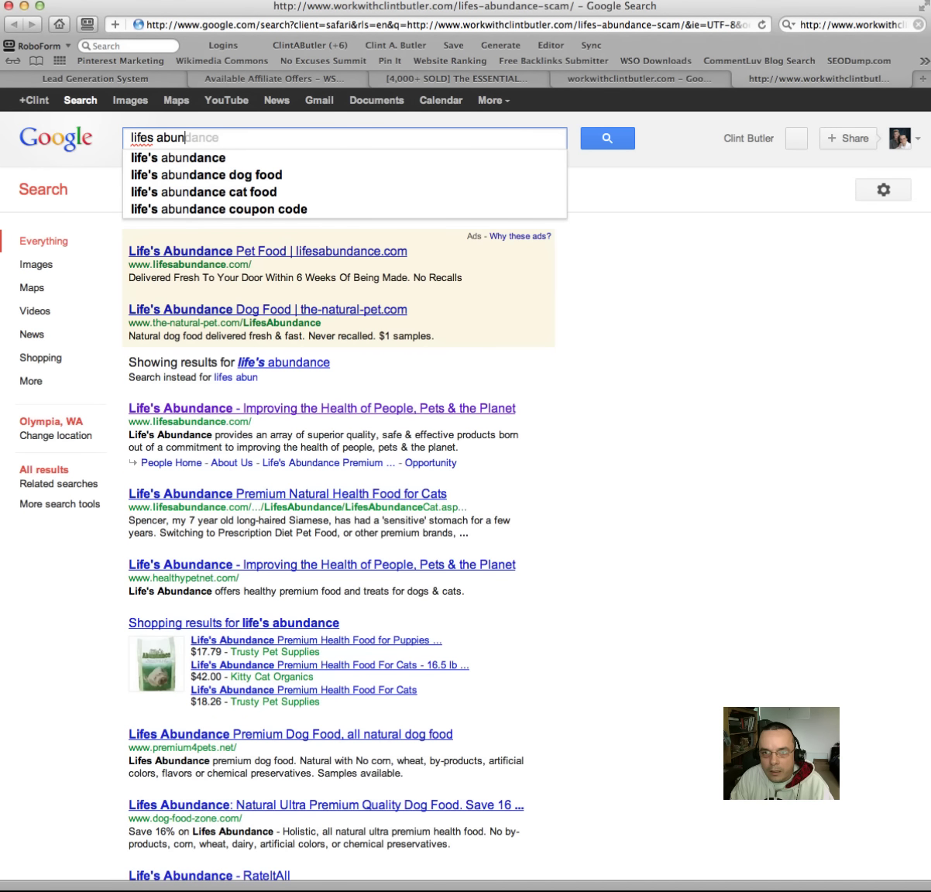
type("danc")
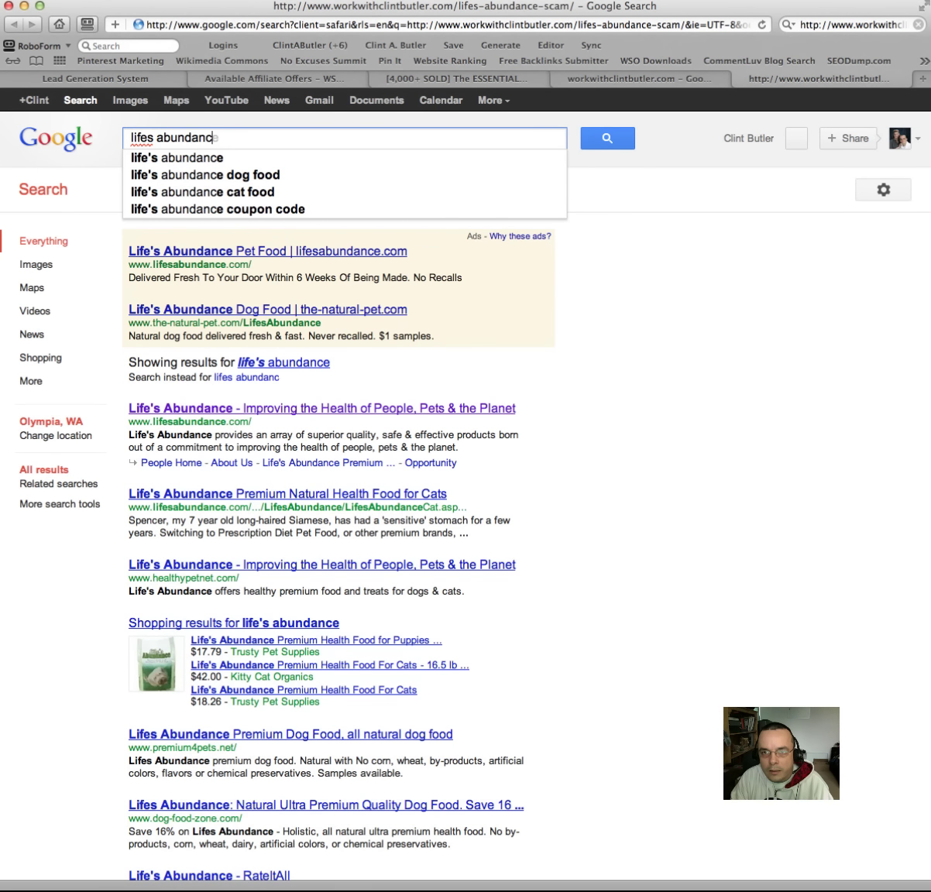
type("e s")
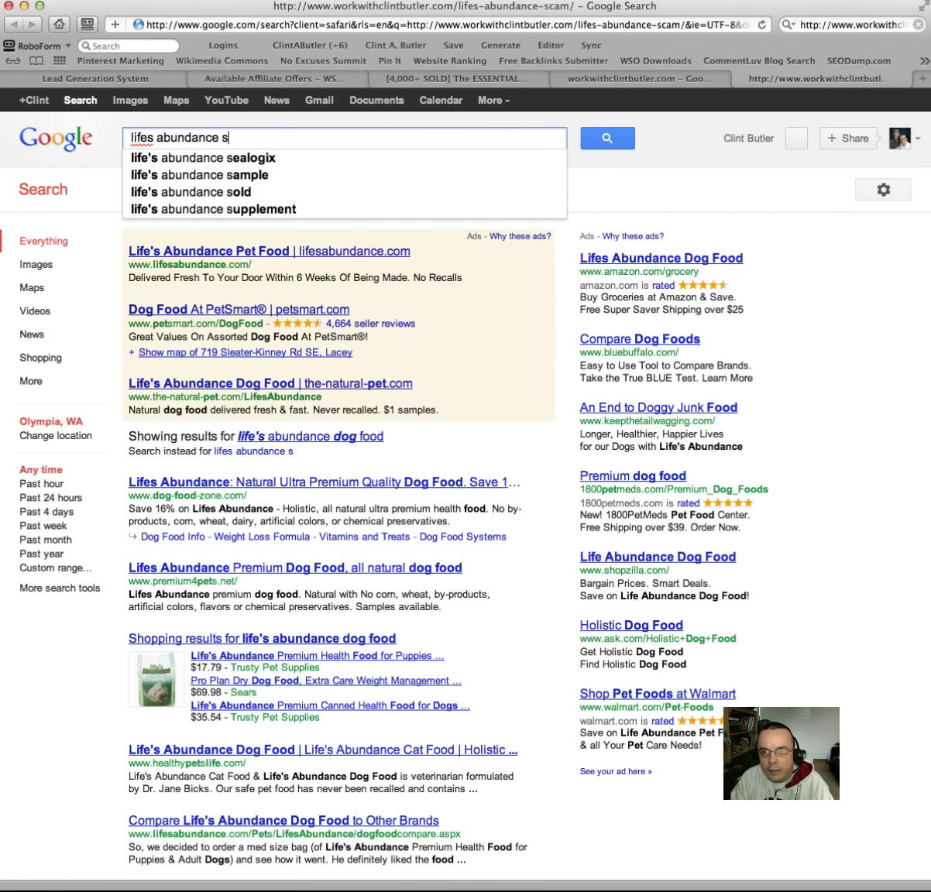
type("cam")
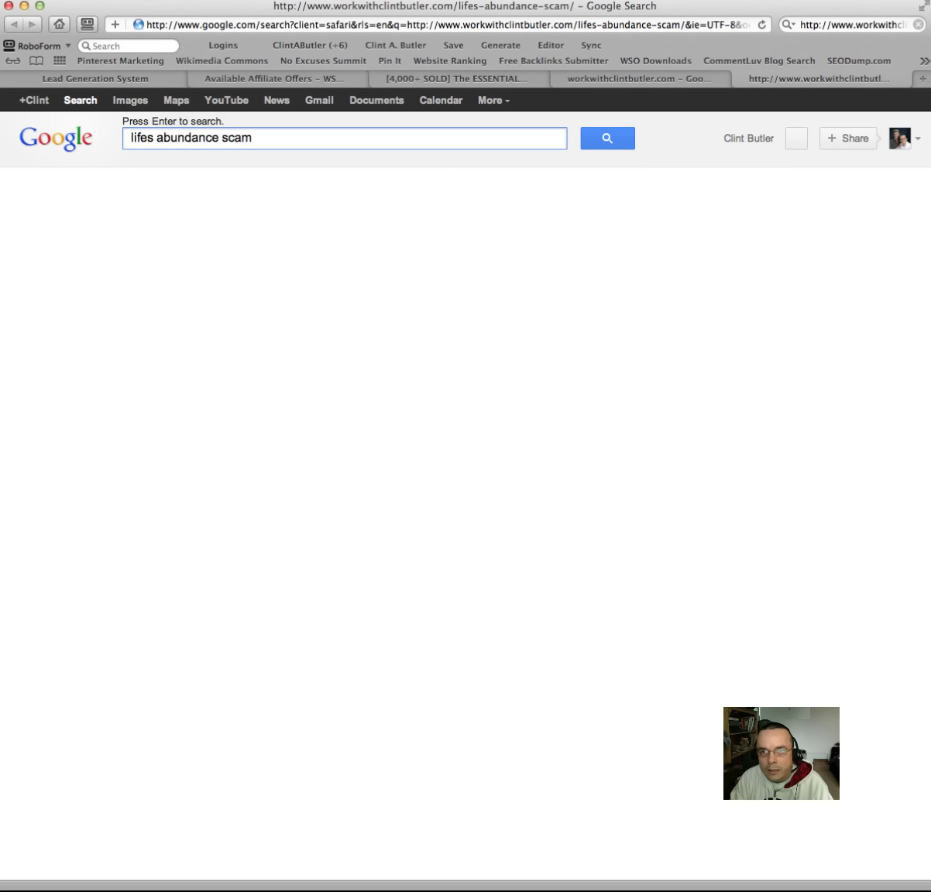
key("Return")
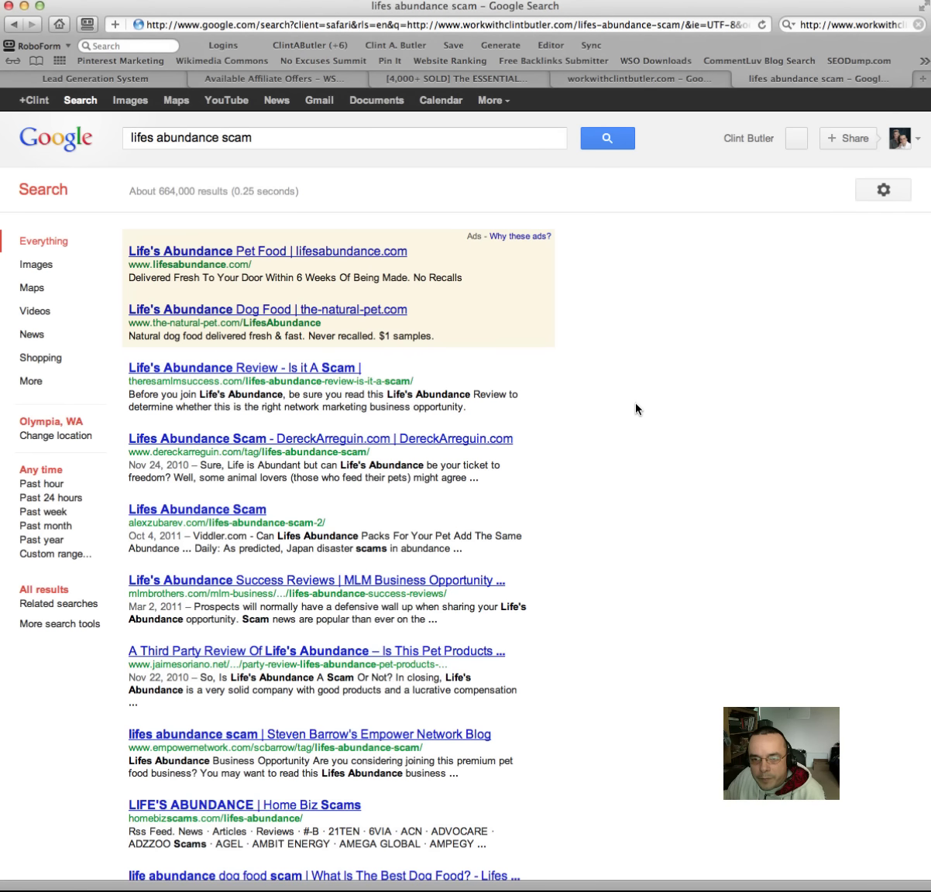
Step: Look through the first page of Google results for the post and continue on the second page
scroll(637, 409, "down", 1)
scroll(637, 409, "down", 5)
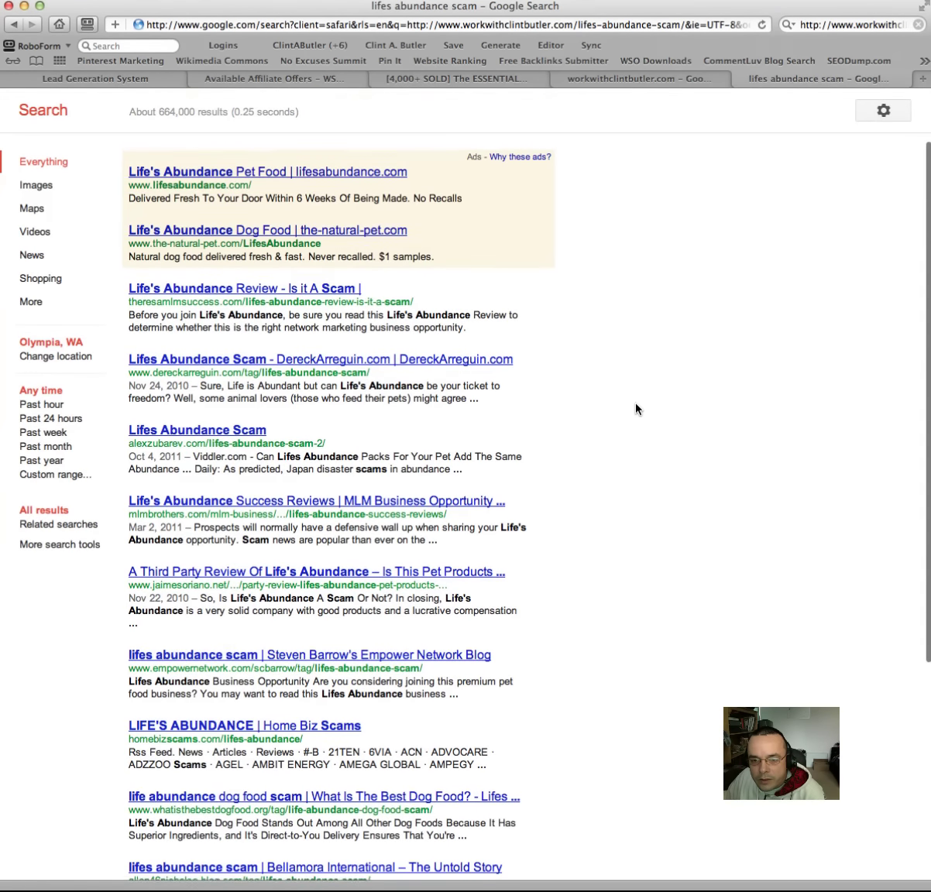
scroll(637, 409, "down", 7)
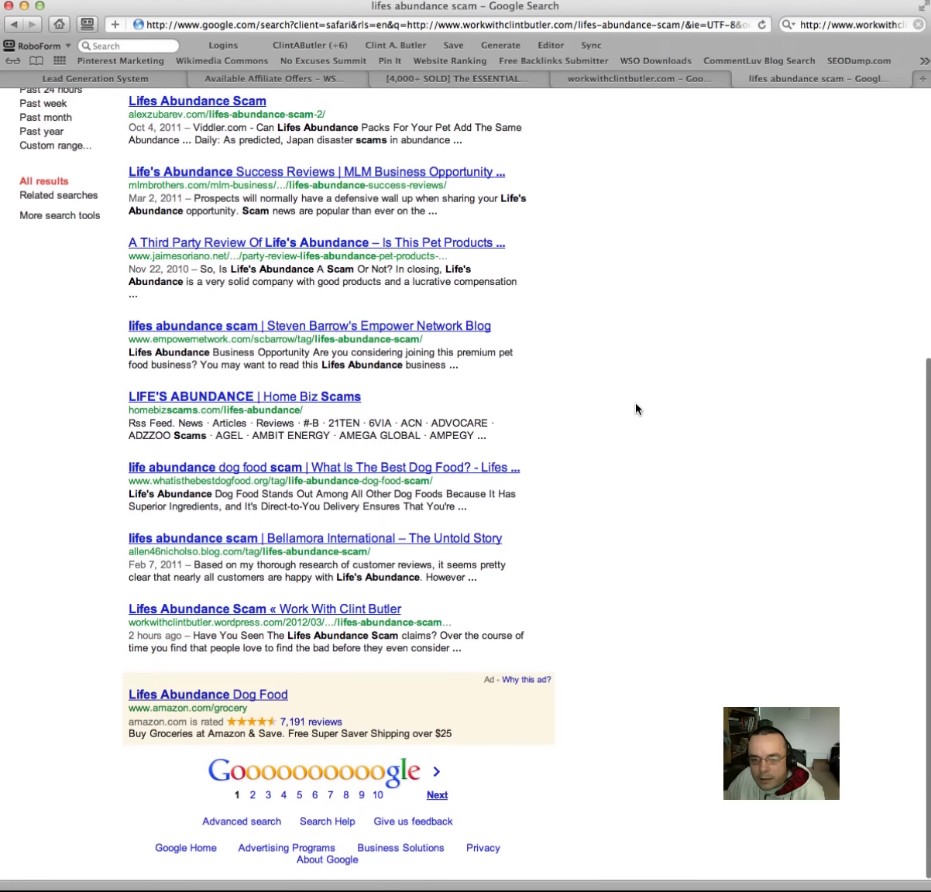
left_click(436, 795)
scroll(640, 714, "down", 5)
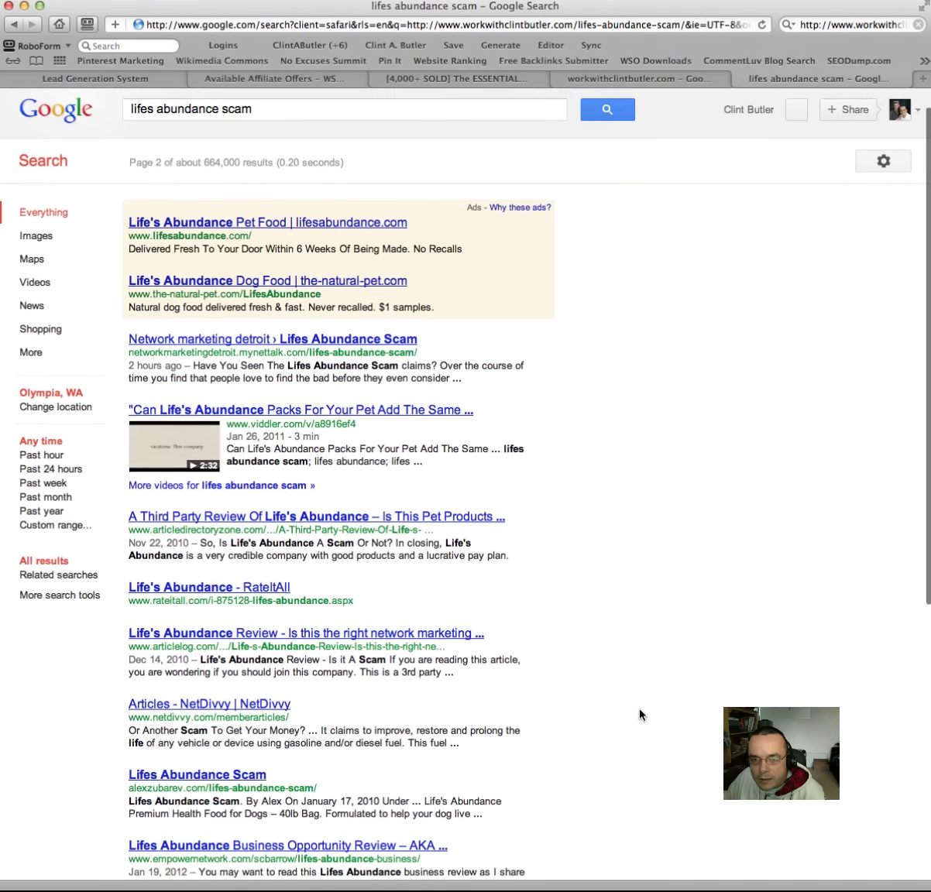
Step: Look for the post through the second, third and fourth pages of Google results for "lifes abundance scam"
scroll(640, 714, "down", 6)
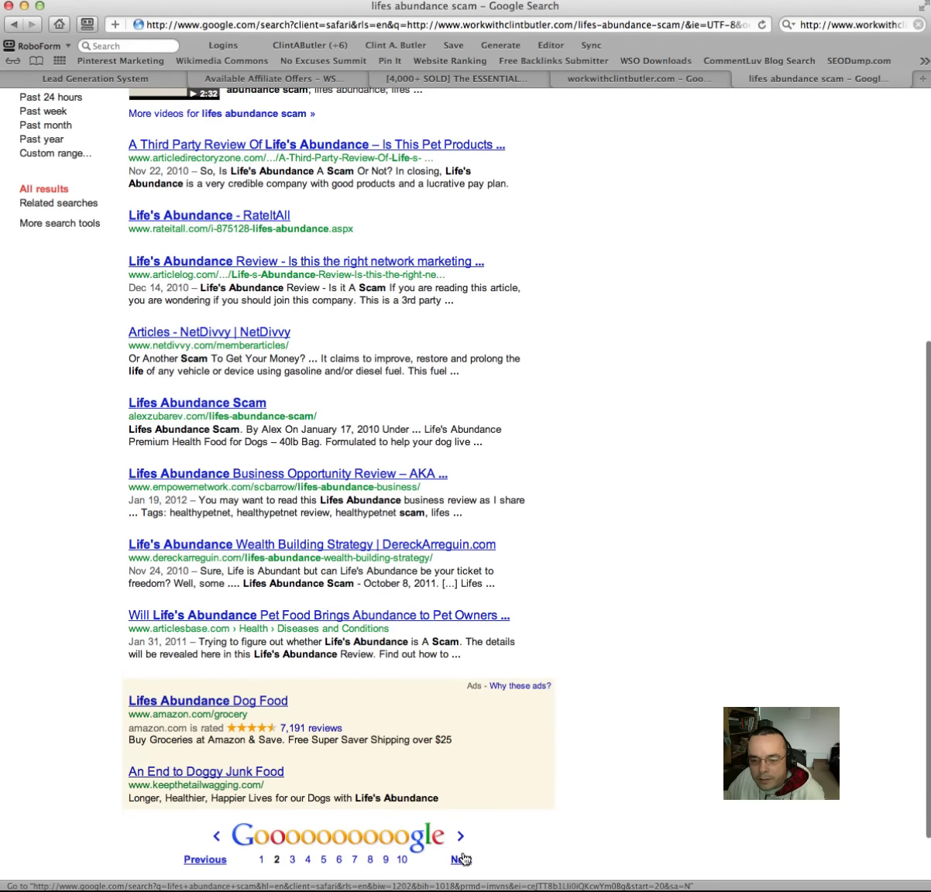
left_click(464, 860)
scroll(628, 777, "down", 10)
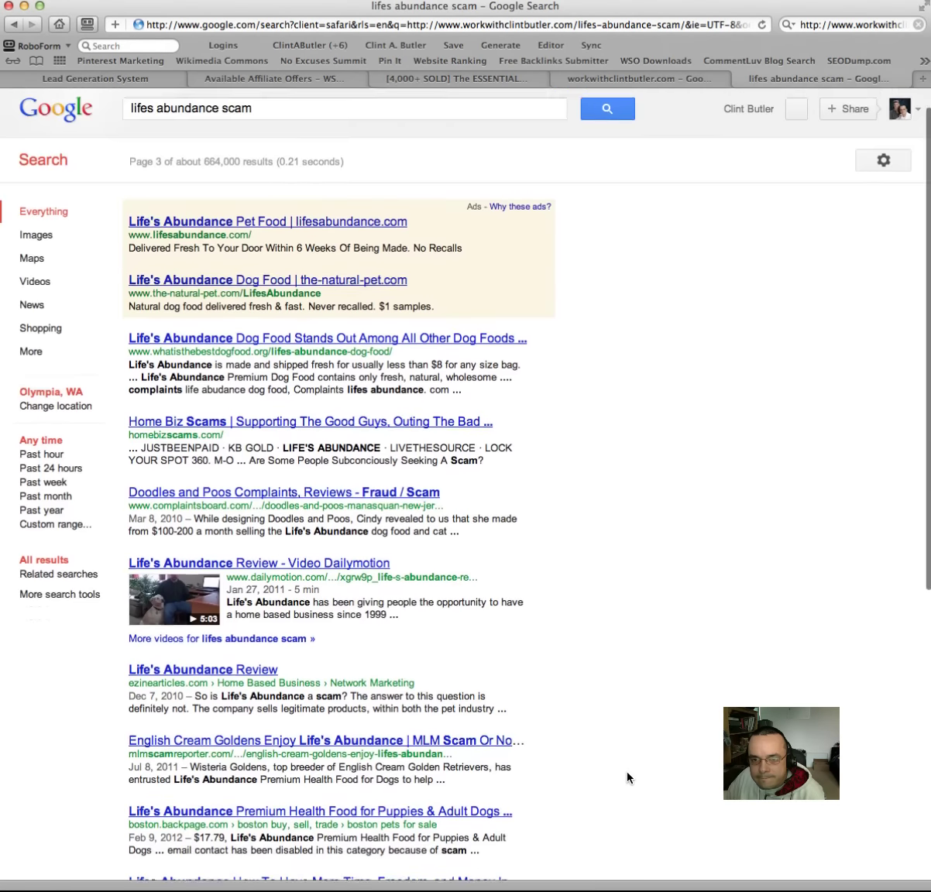
scroll(628, 777, "down", 4)
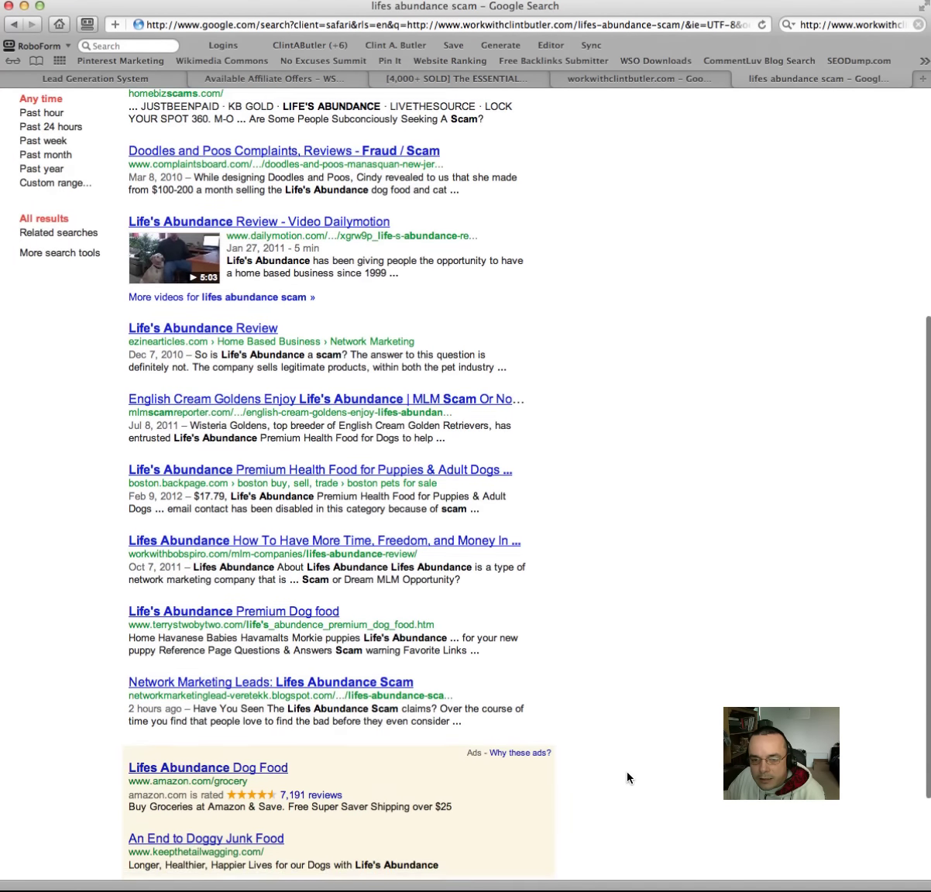
left_click(461, 800)
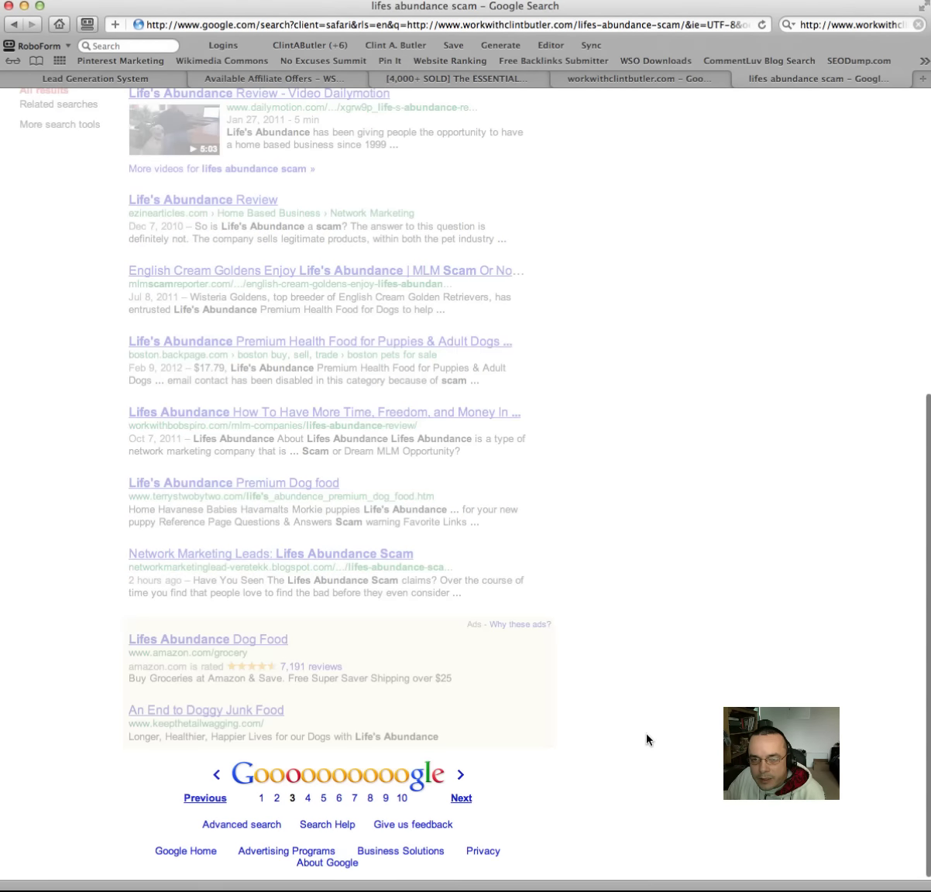
scroll(646, 740, "down", 11)
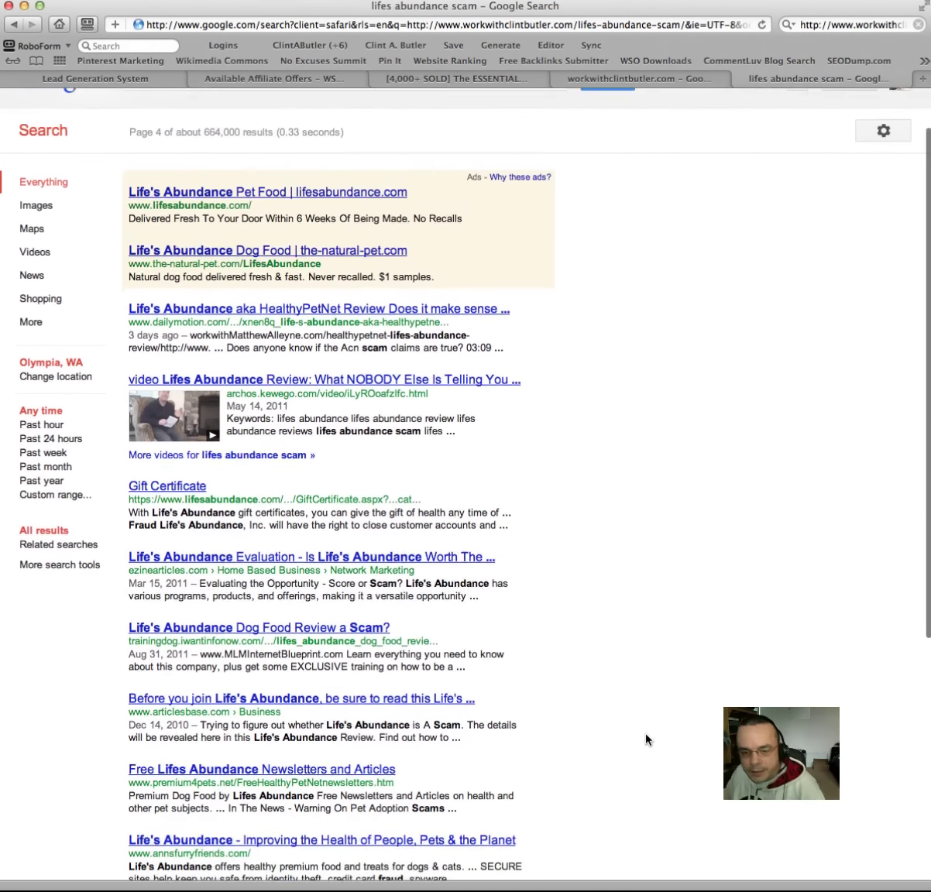
scroll(647, 740, "up", 12)
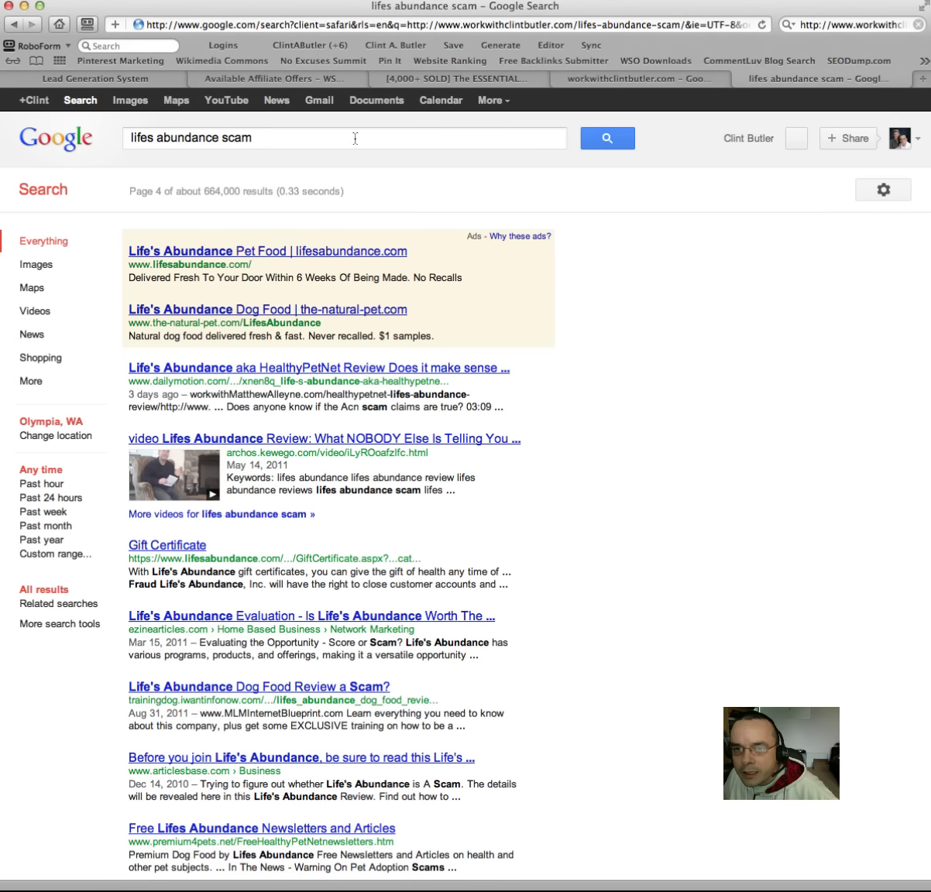
left_click(252, 147)
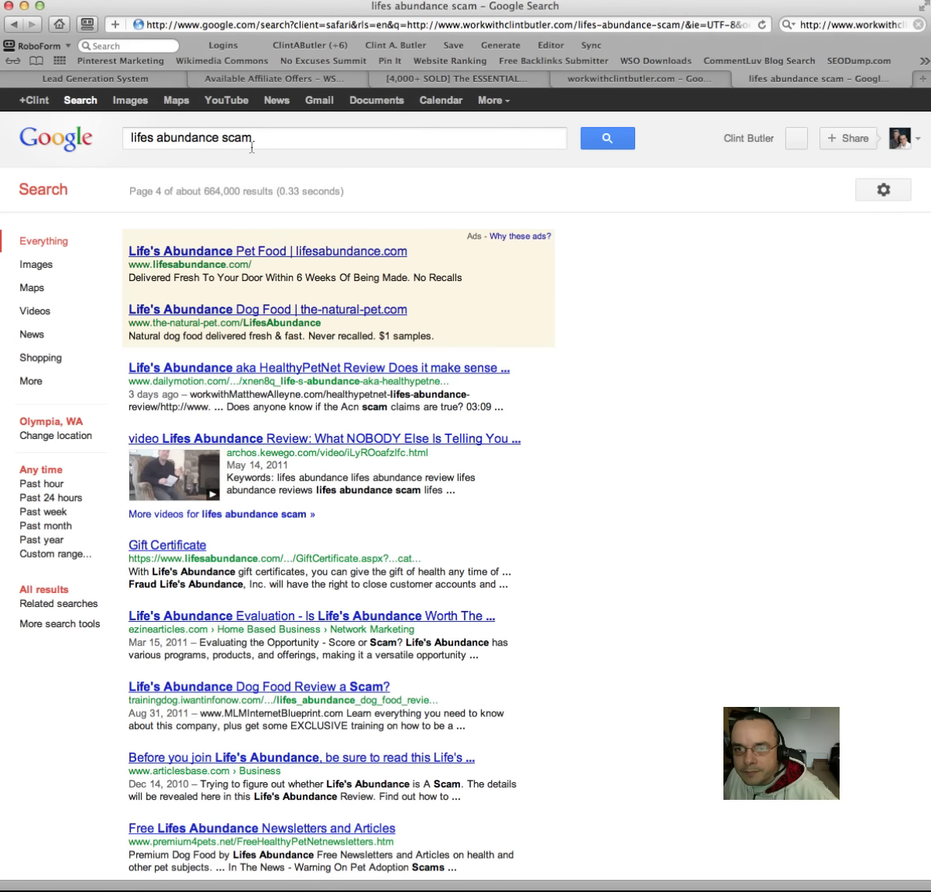
Step: Return to the WordPress edit screen of the Lifes Abundance Scam post in the first browser tab
left_click(159, 81)
left_click(14, 25)
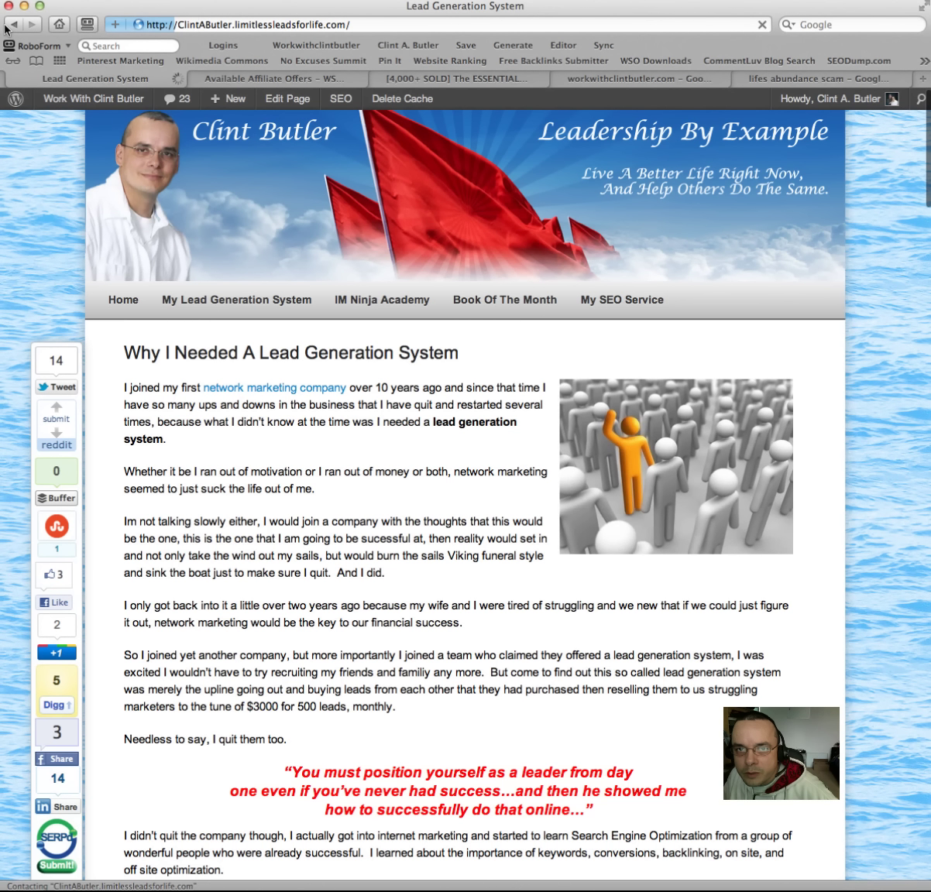
left_click(9, 27)
left_click(11, 30)
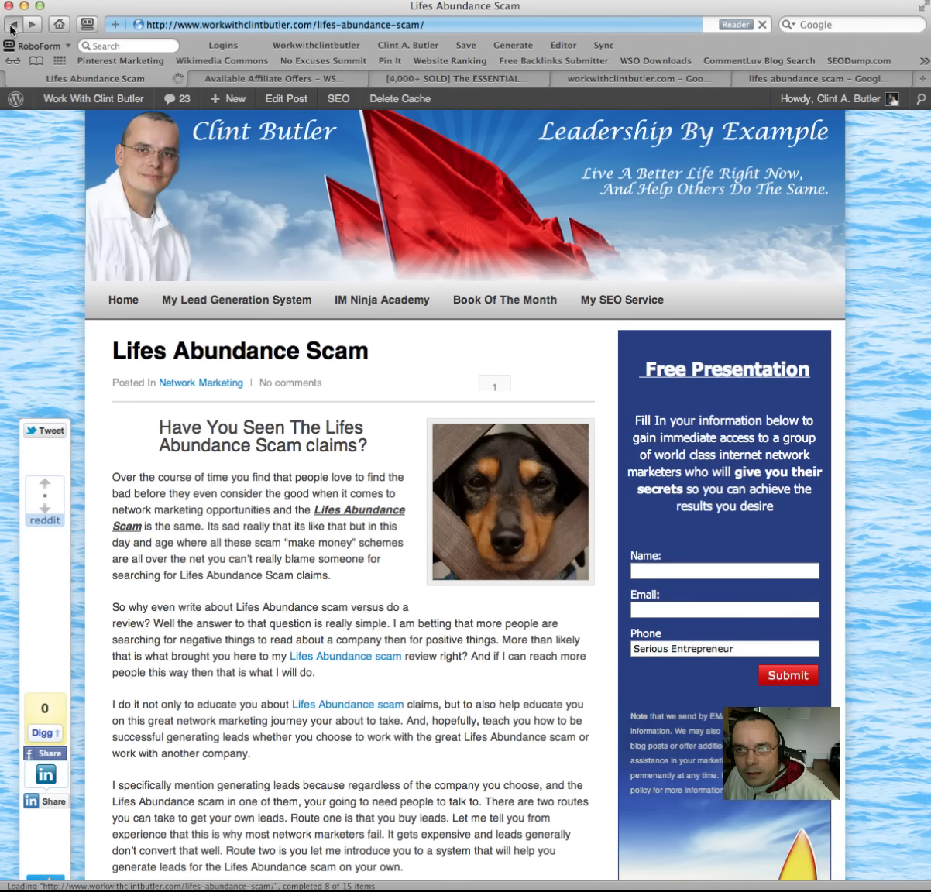
left_click(11, 29)
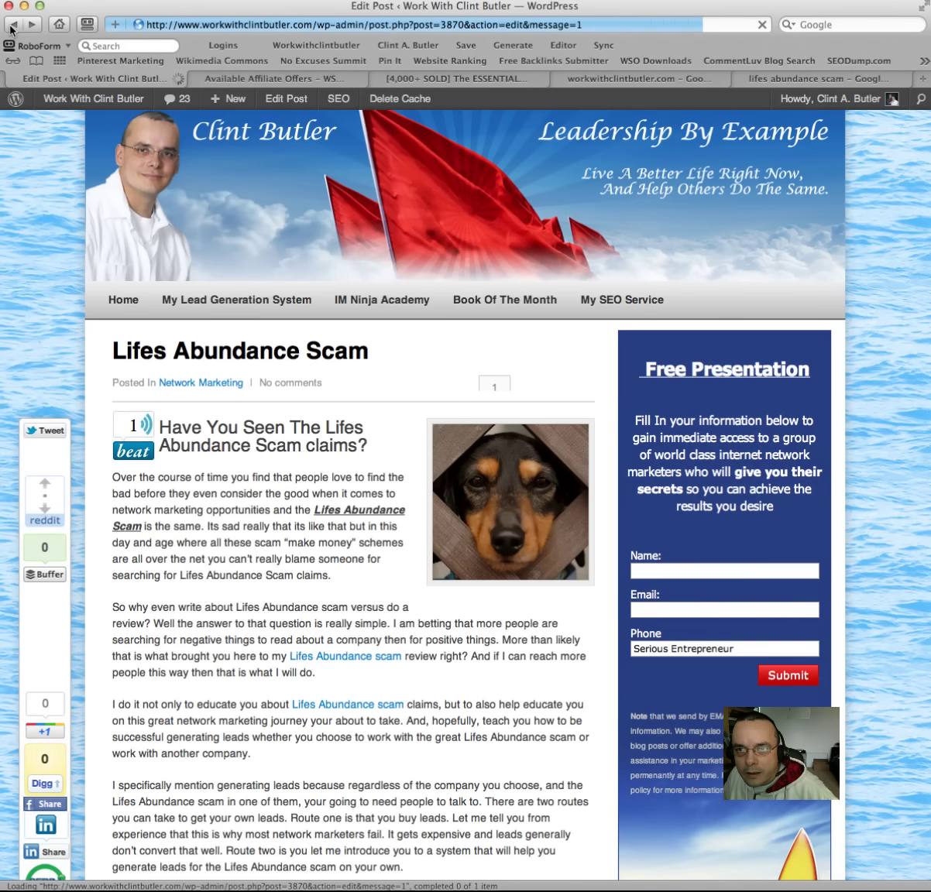
Step: View the Advanced settings and the Social settings in the post's WordPress SEO by Yoast section
scroll(703, 481, "down", 2)
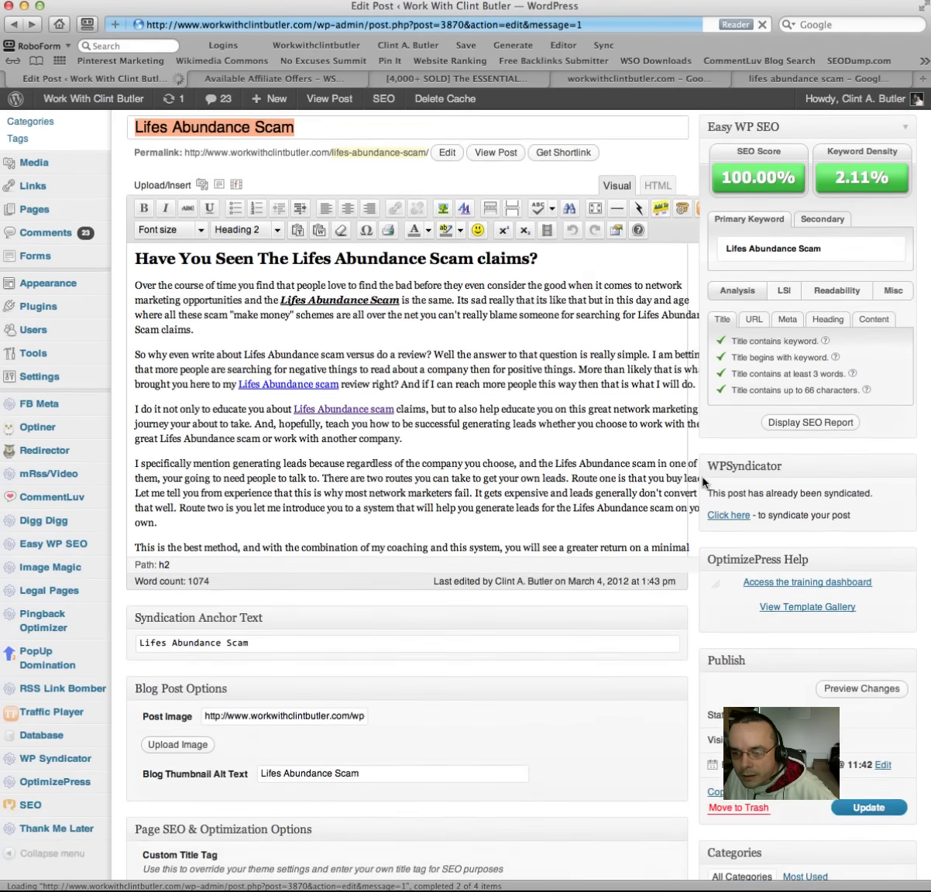
scroll(703, 482, "down", 15)
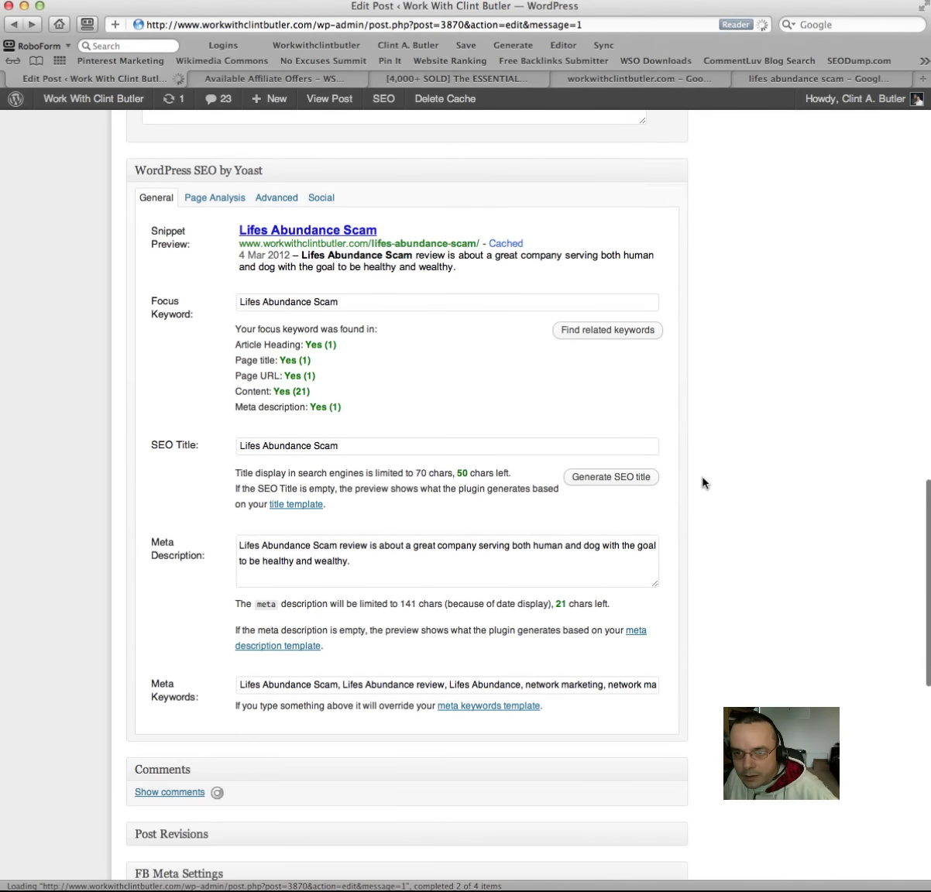
left_click(285, 203)
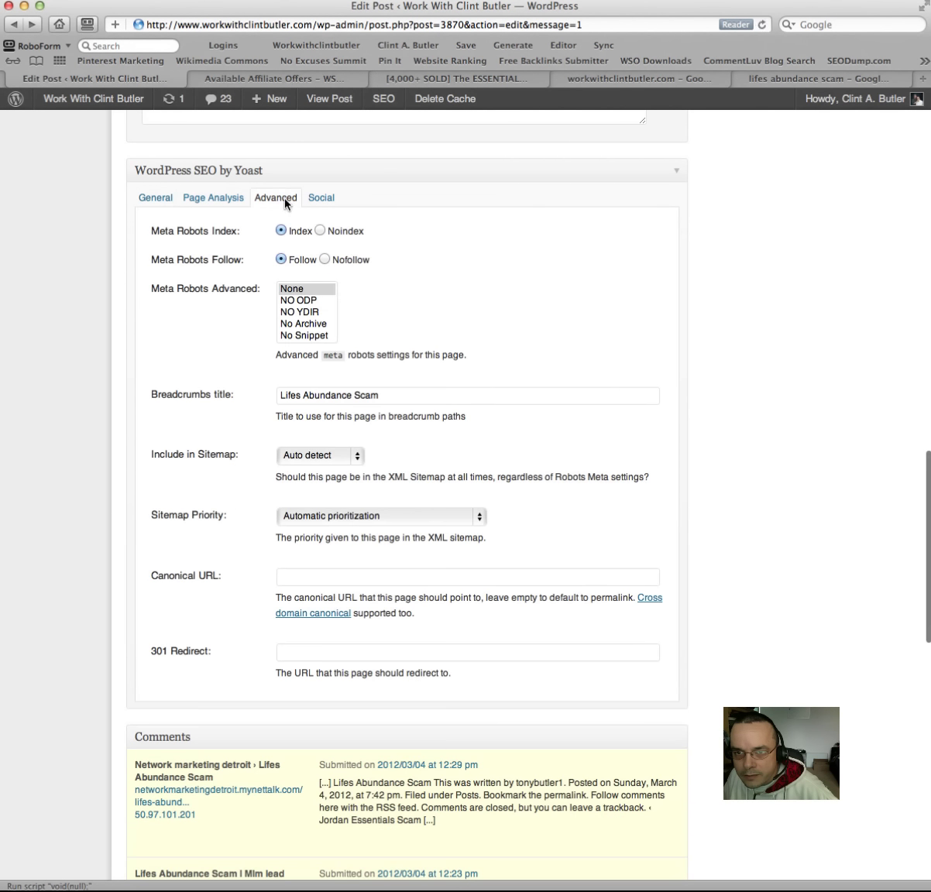
left_click(316, 202)
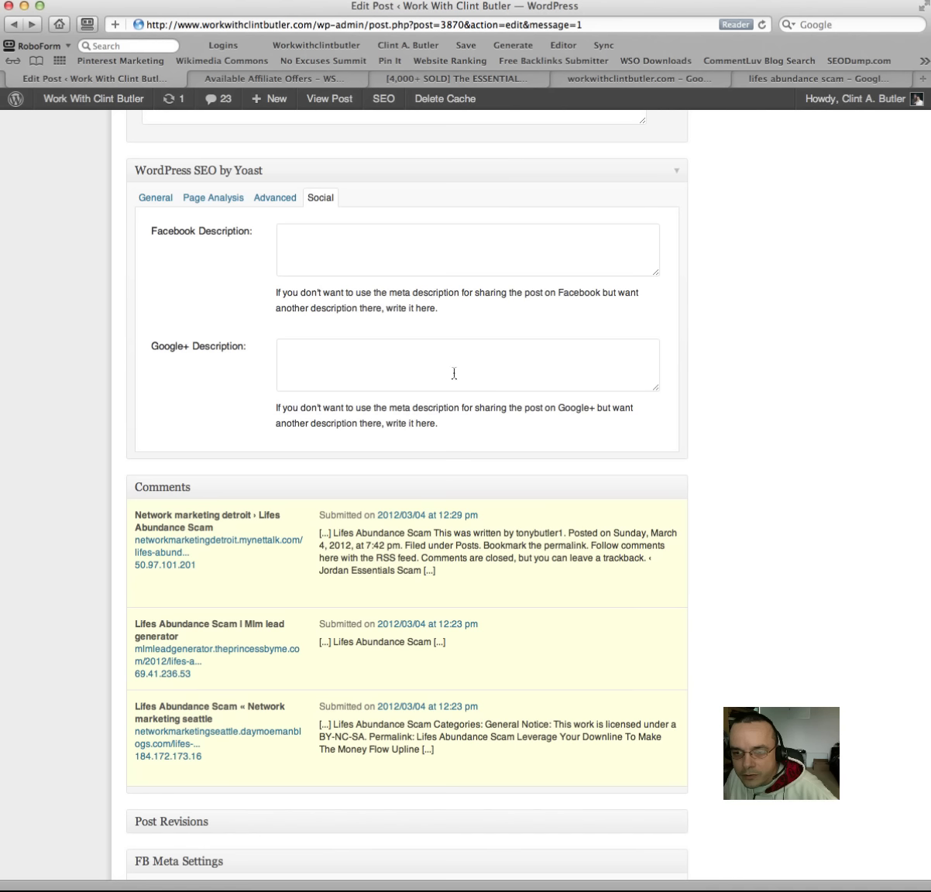
Step: Review the post's Page SEO & Optimization Options, Yoast social description fields and FB Meta Settings, ending at the start of the edit page
scroll(706, 388, "up", 2)
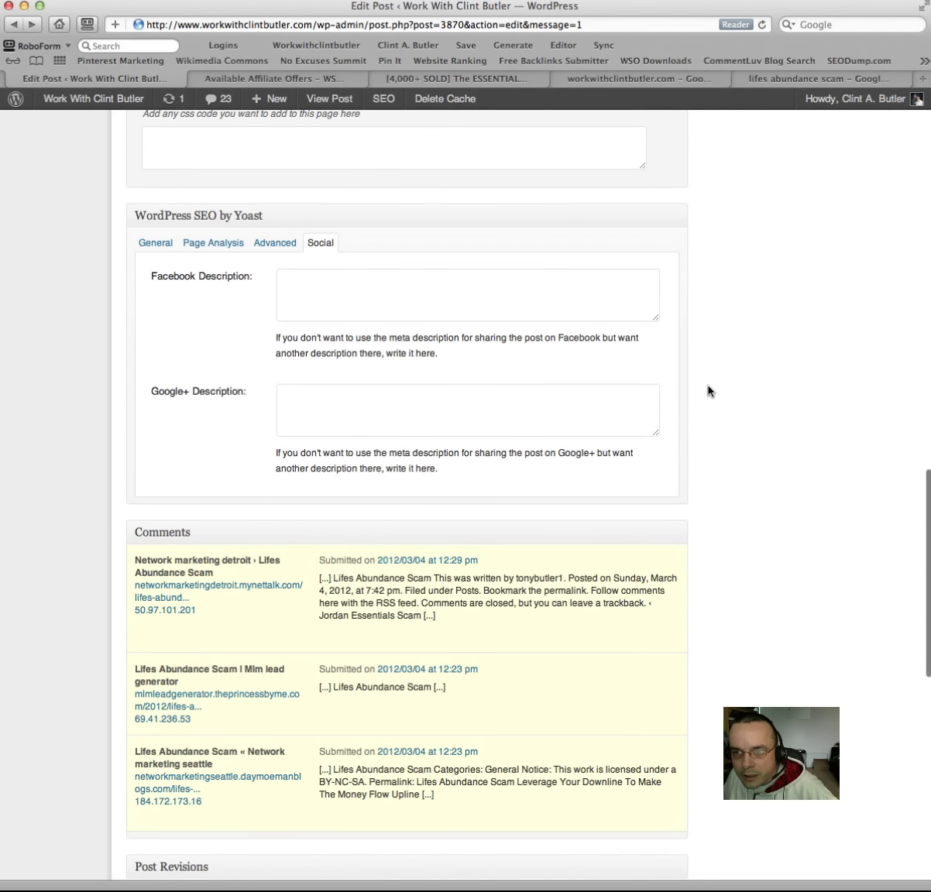
scroll(708, 390, "up", 10)
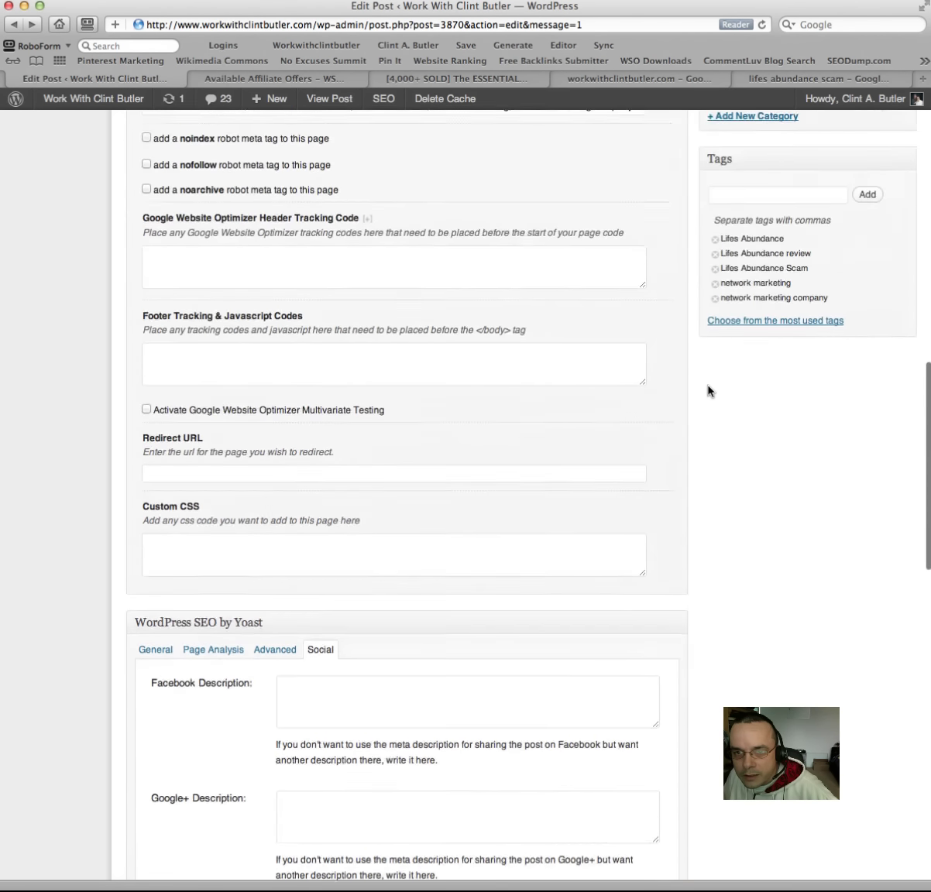
scroll(709, 389, "up", 3)
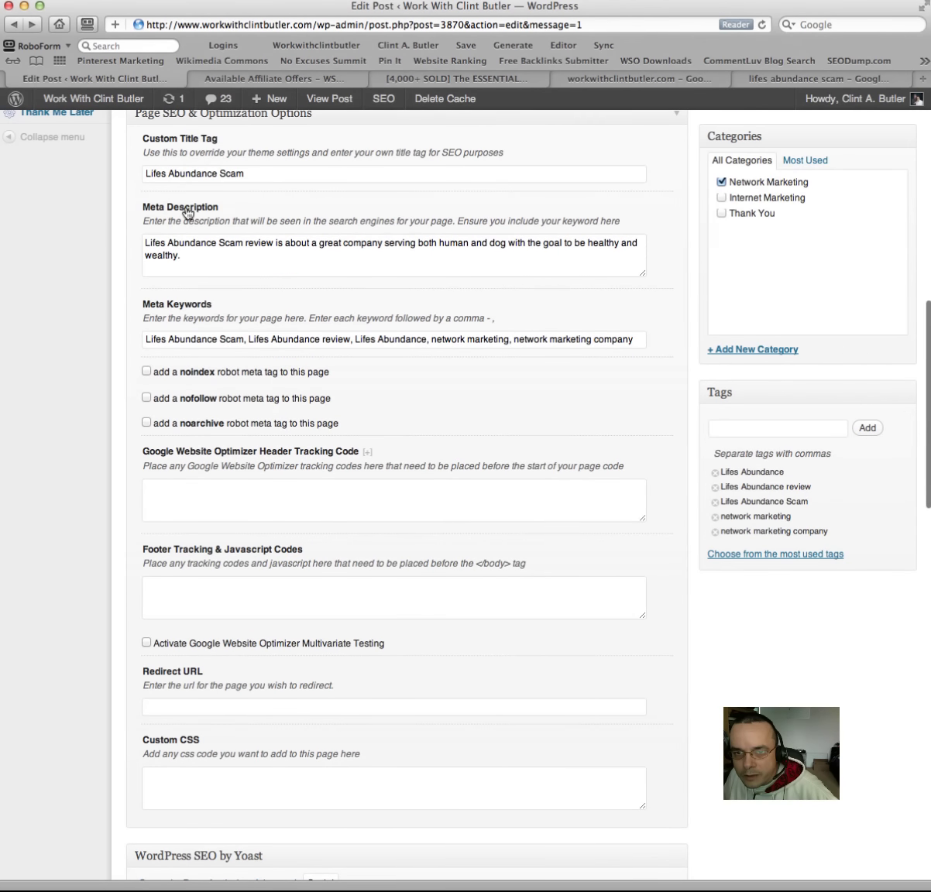
scroll(711, 353, "down", 15)
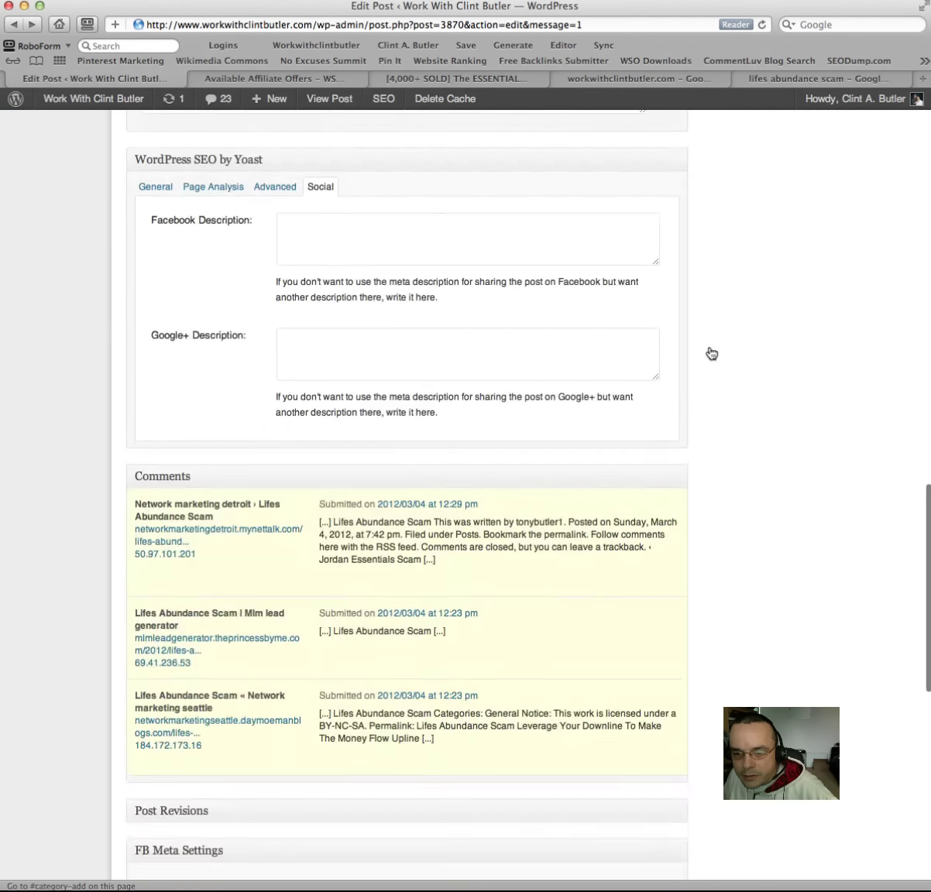
scroll(711, 354, "up", 4)
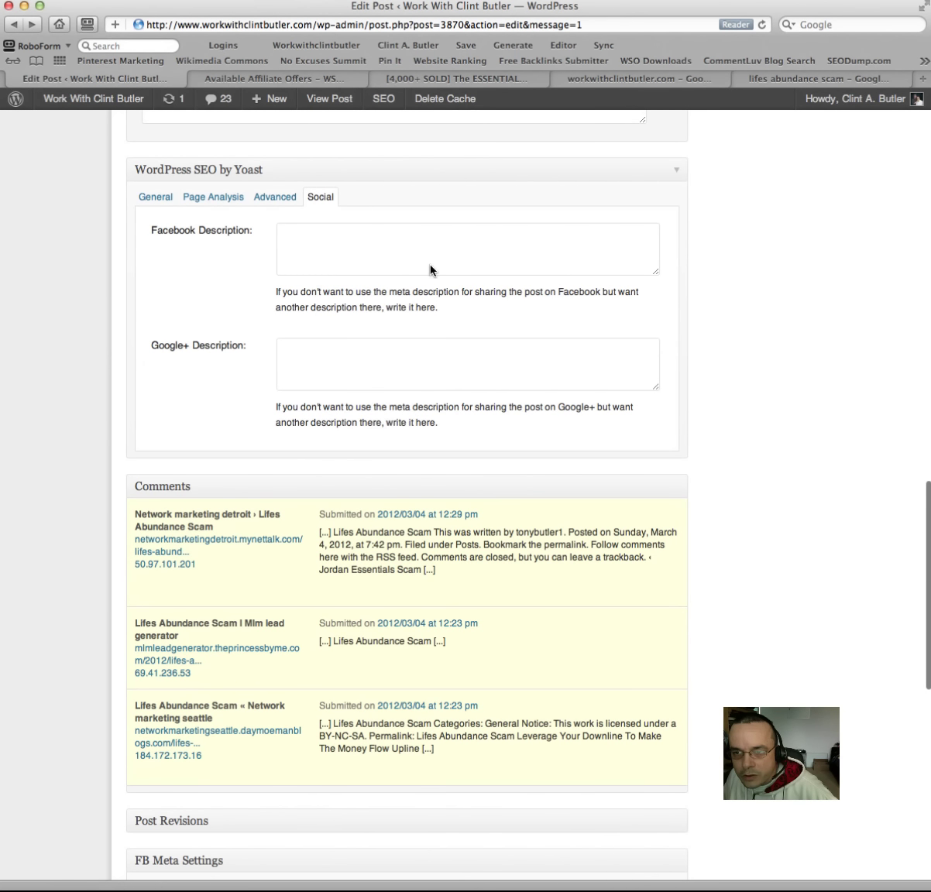
scroll(719, 362, "up", 1)
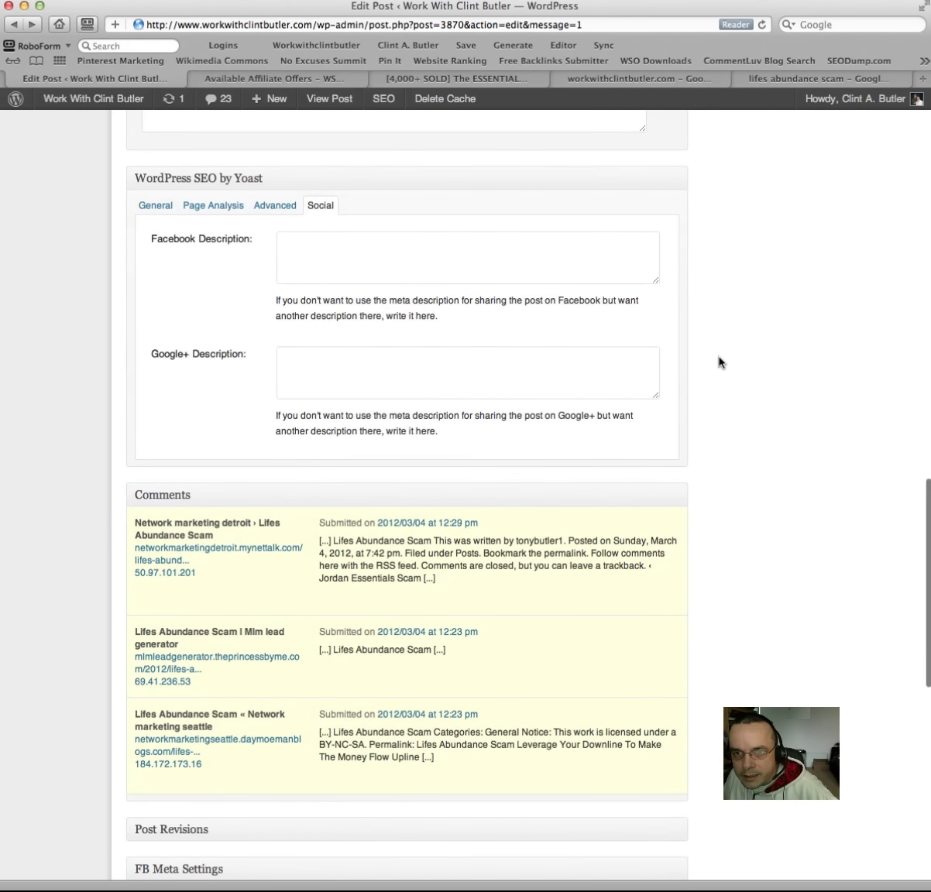
scroll(719, 362, "down", 7)
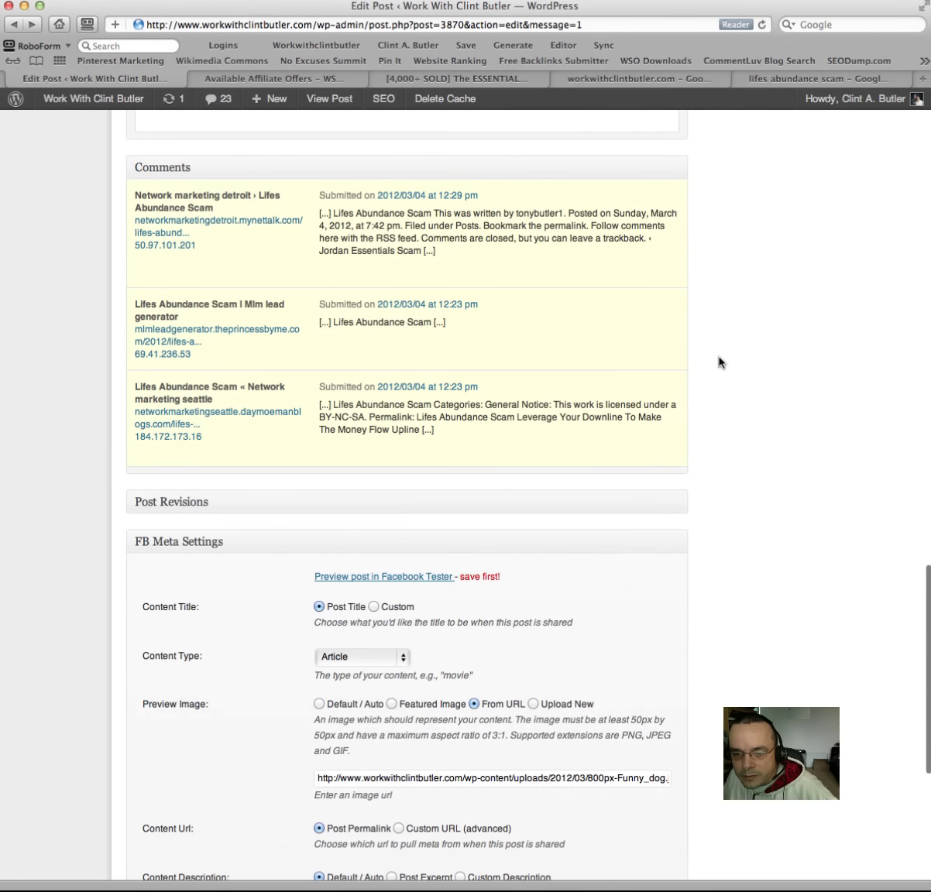
scroll(719, 361, "down", 3)
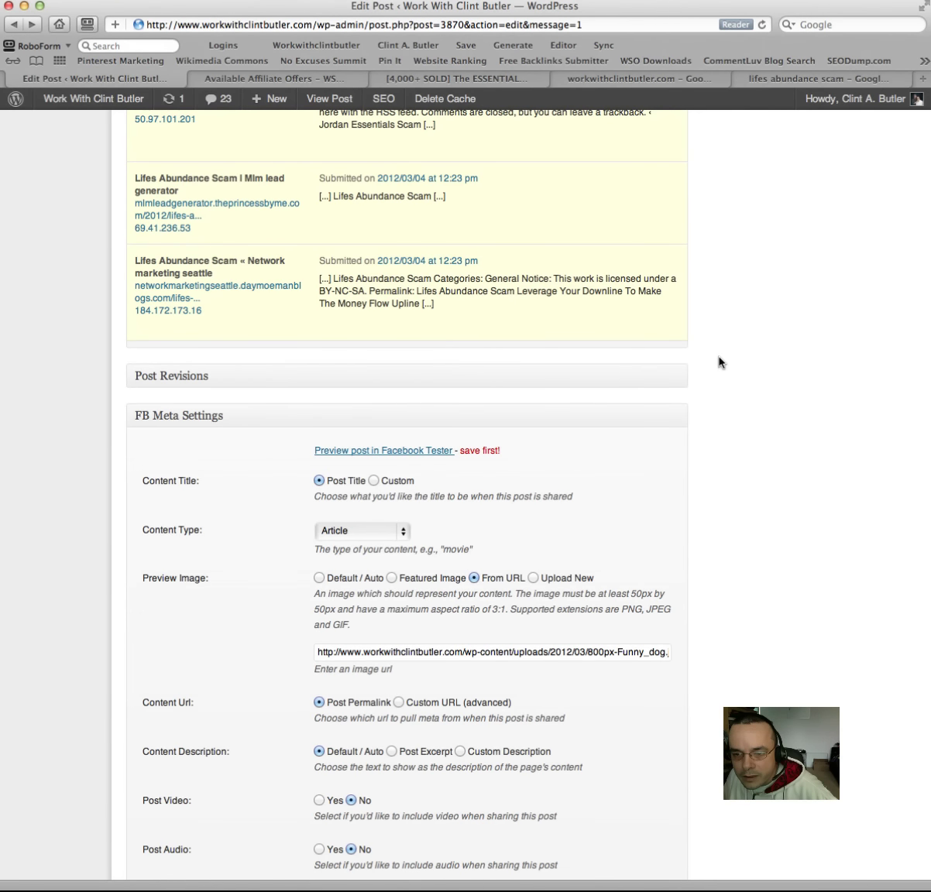
scroll(719, 362, "up", 20)
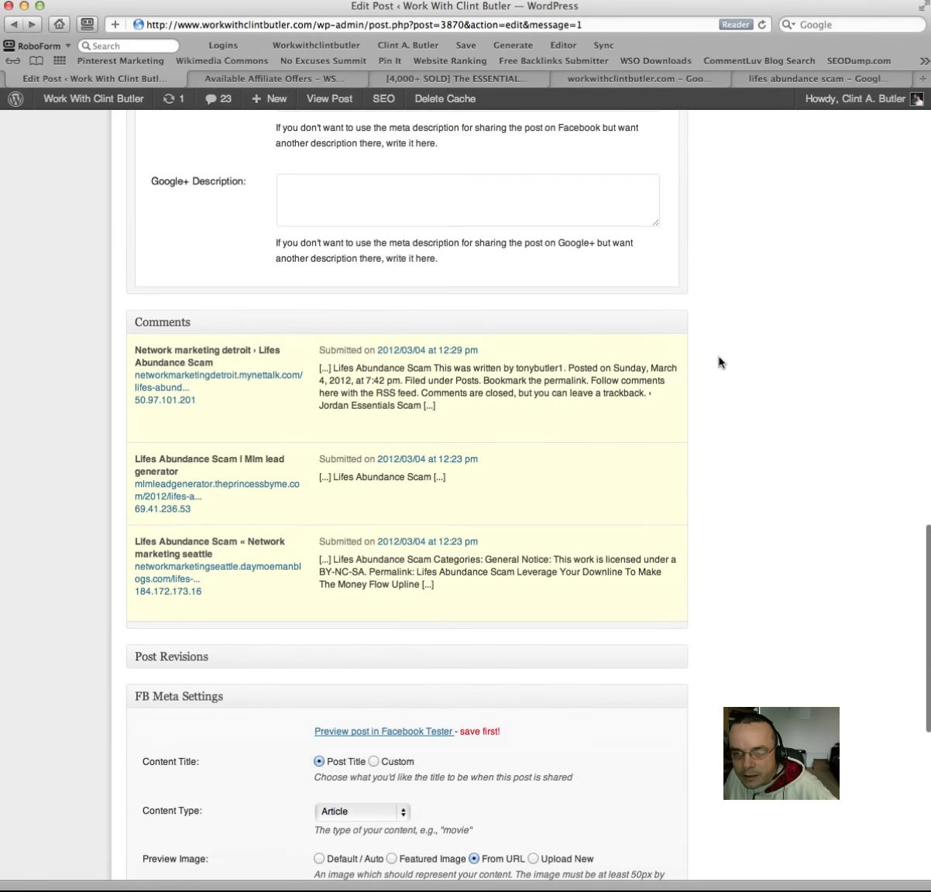
scroll(718, 358, "up", 12)
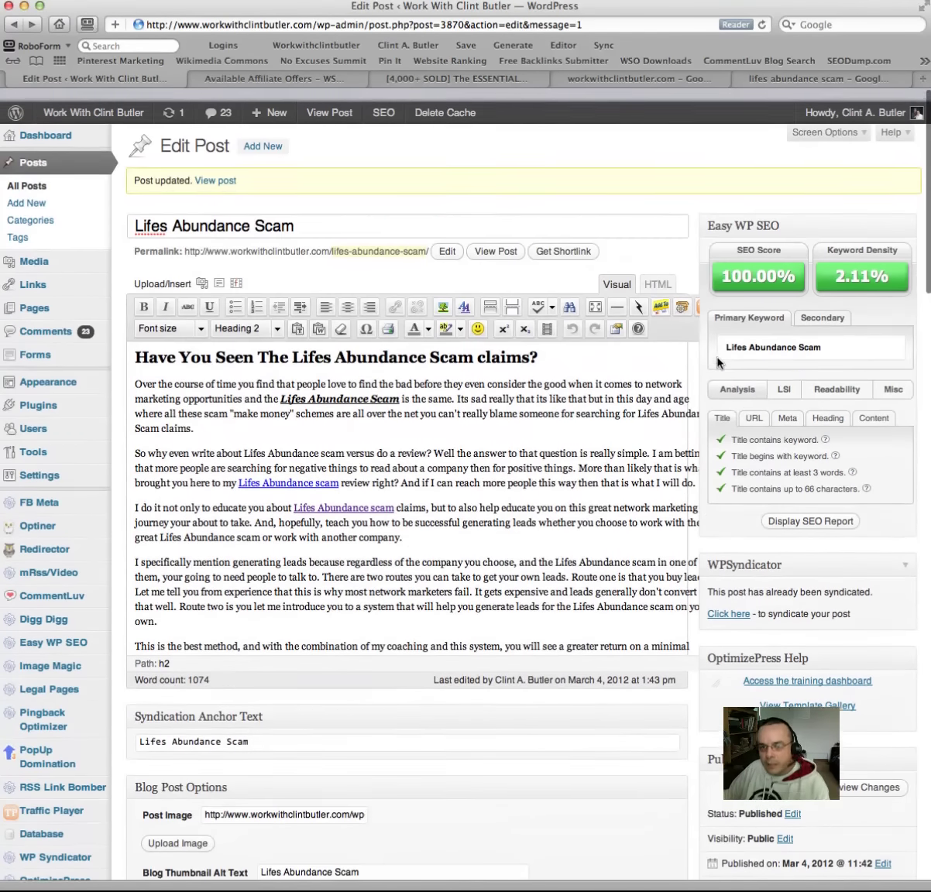